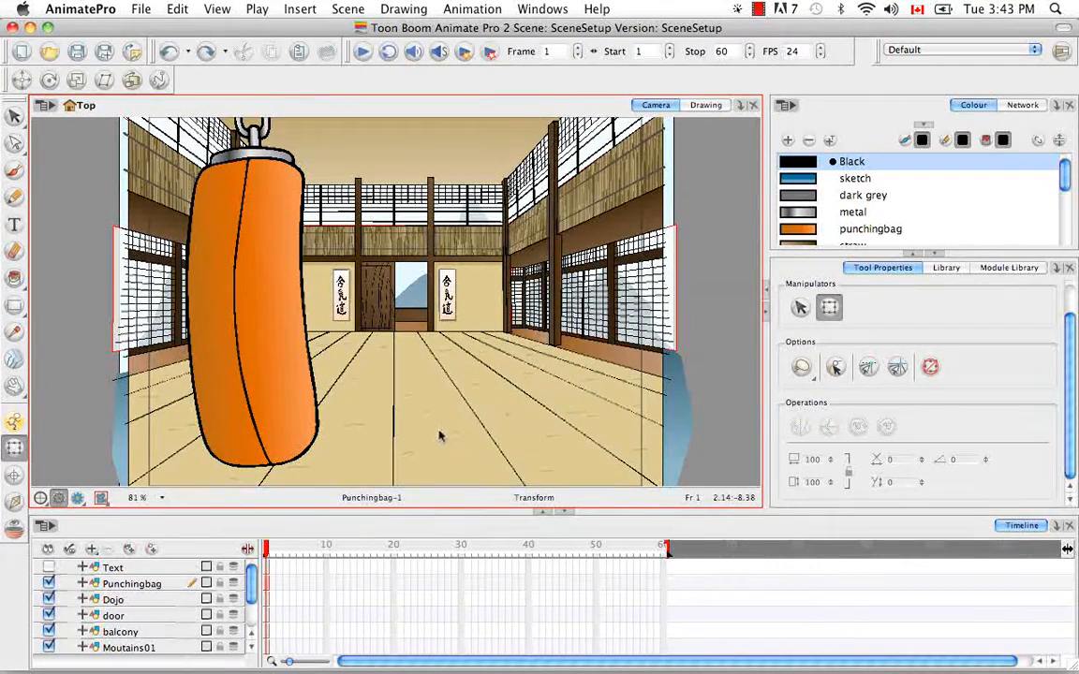
Select the mountain seen through the doorway, select the punching bag instead, and turn on BBox Selection Style
left_click(417, 301)
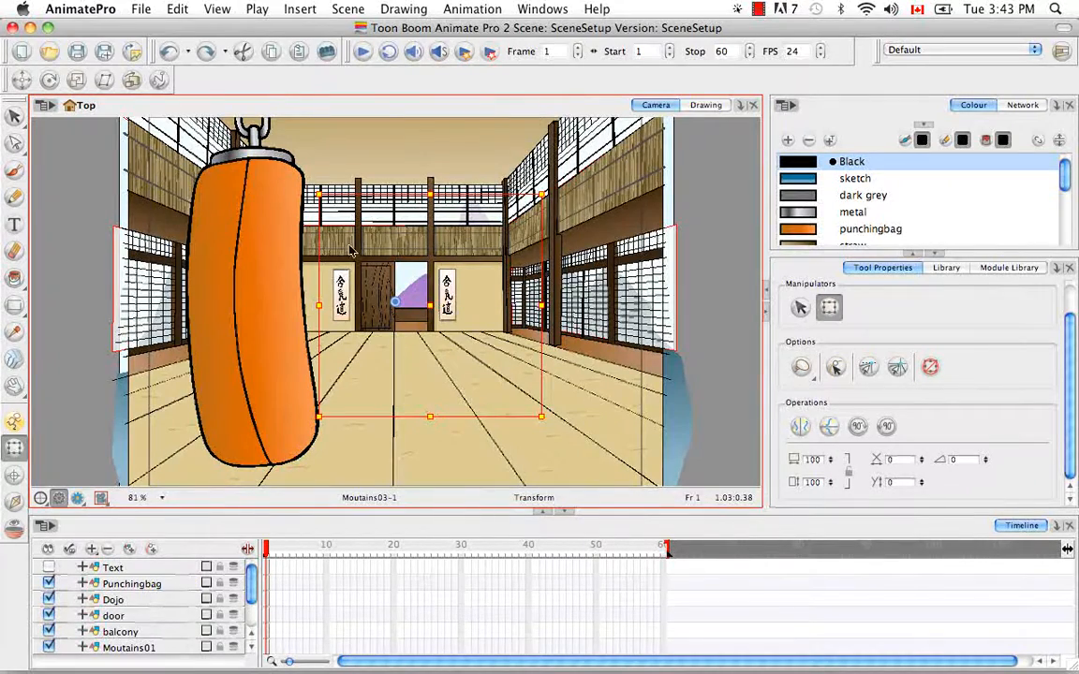
left_click(289, 404)
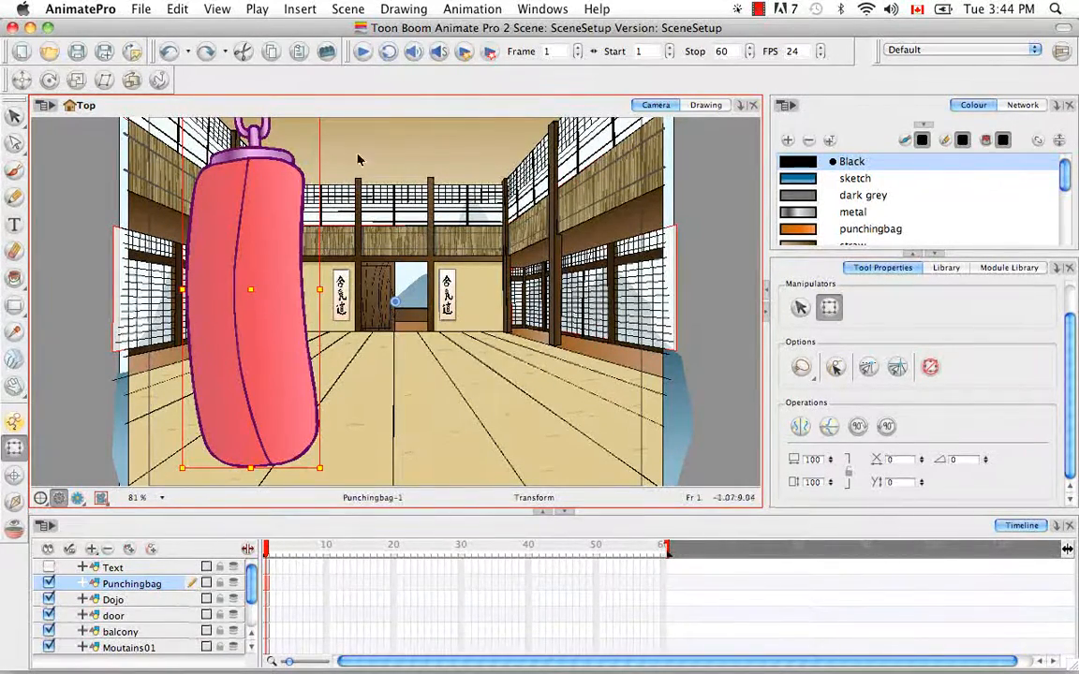
left_click(200, 10)
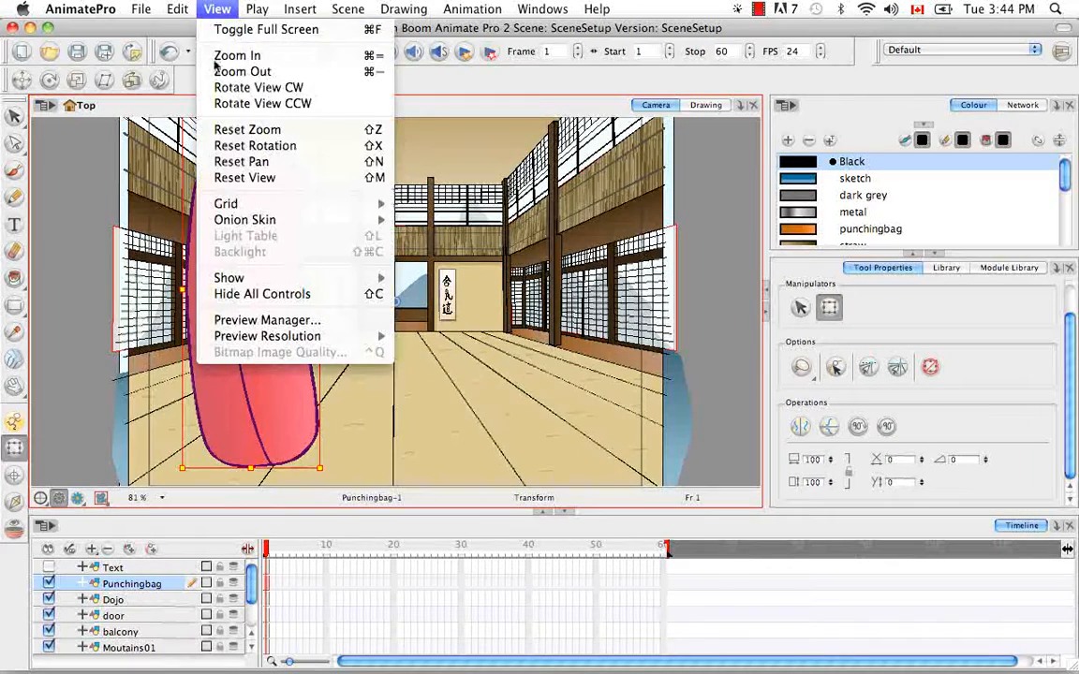
mouse_move(262, 278)
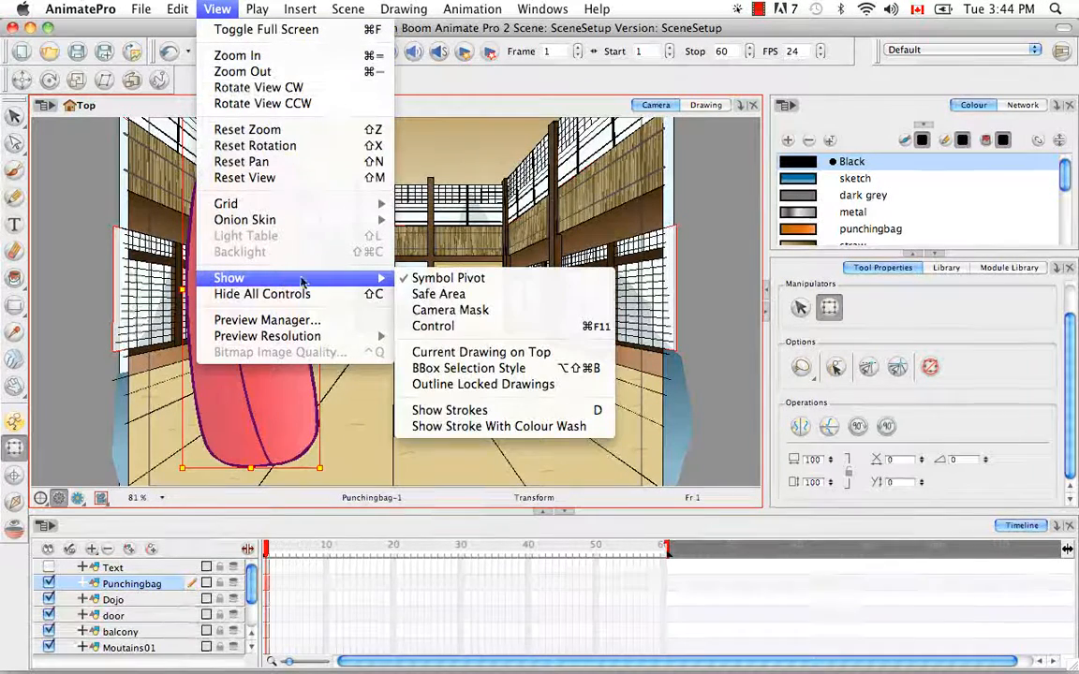
left_click(459, 370)
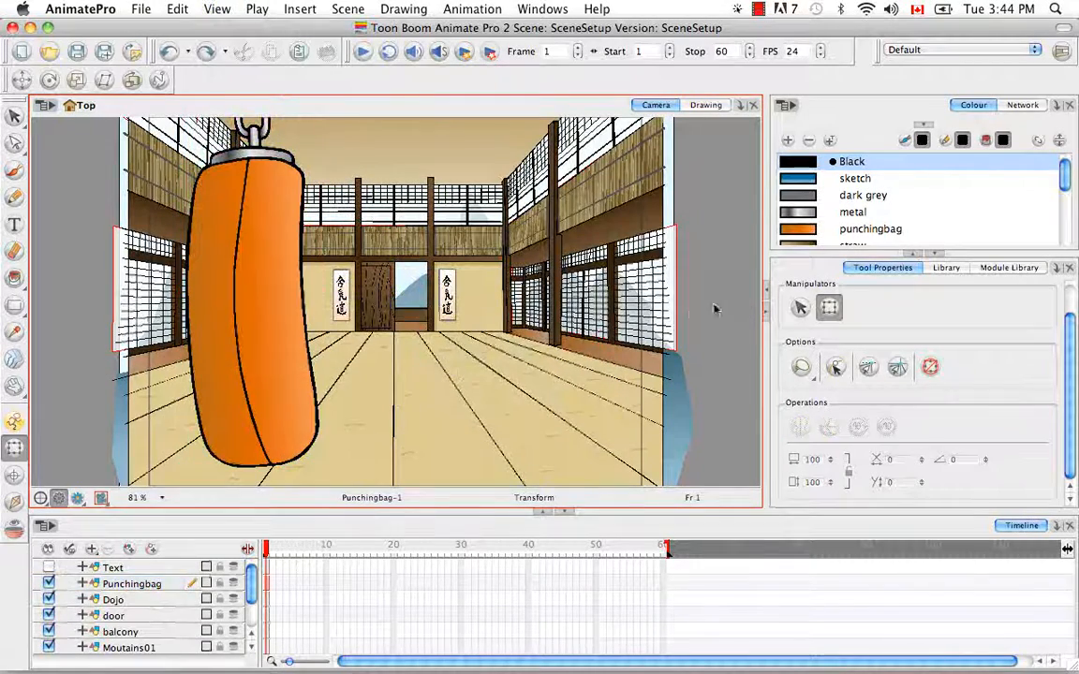
Select and deselect the punching bag to check the bounding-box highlight, and turn BBox Selection Style off
left_click(270, 381)
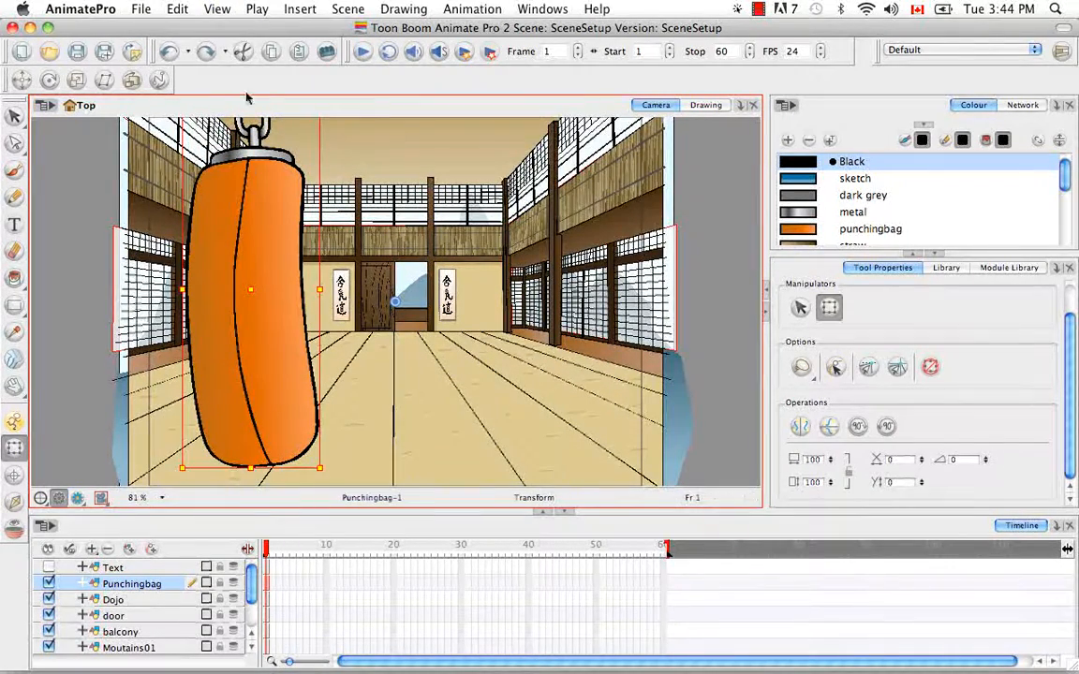
left_click(684, 230)
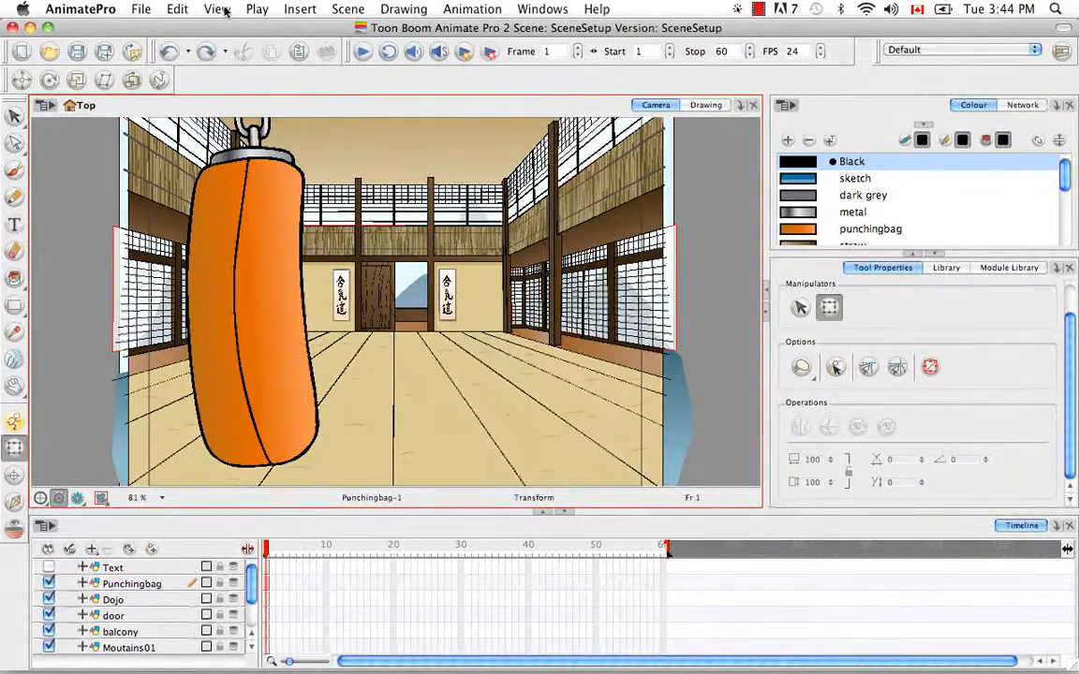
left_click(220, 9)
mouse_move(262, 278)
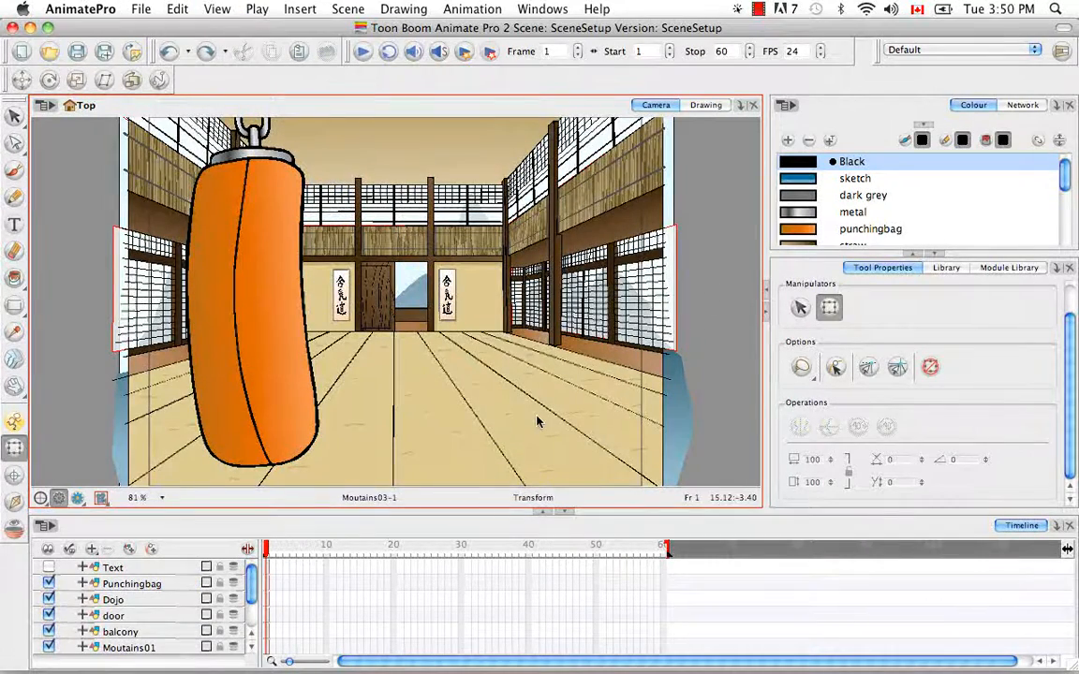
Select the punching bag in the camera view and display the Timeline View toolbar
left_click(289, 393)
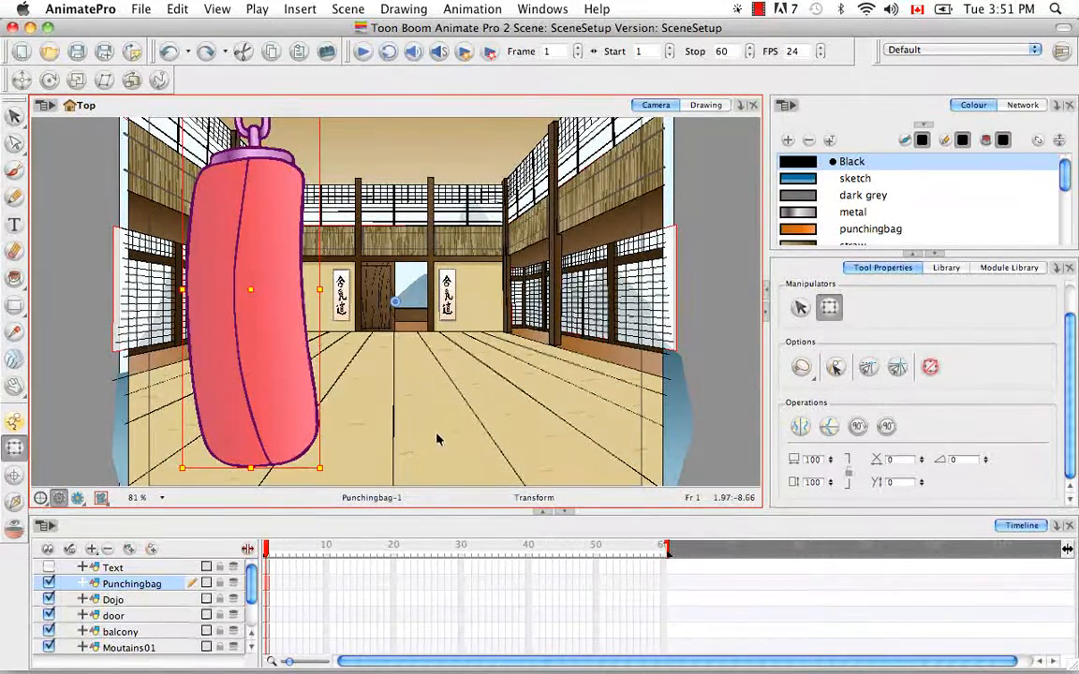
left_click(545, 10)
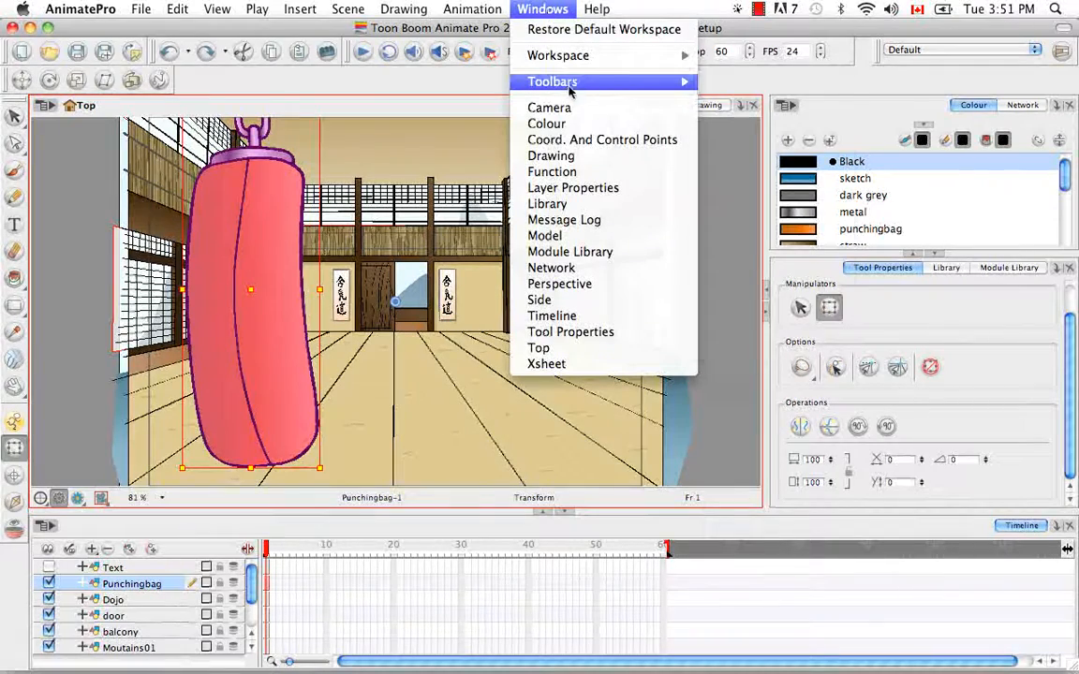
mouse_move(570, 84)
left_click(702, 292)
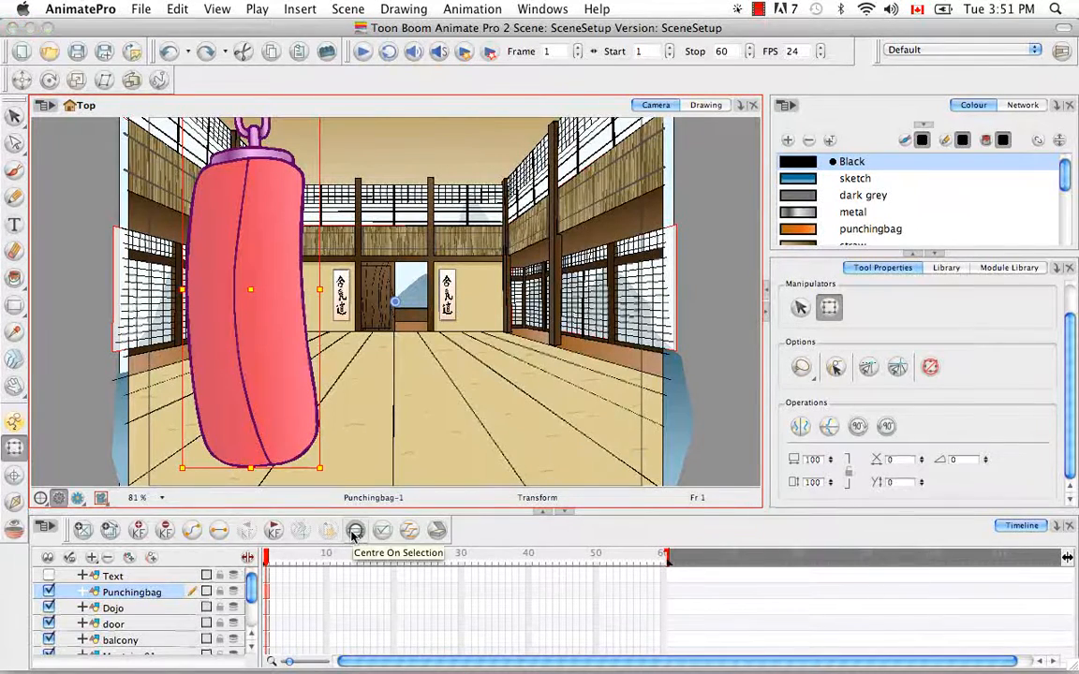
Centre the timeline's layer list on the punching bag, and do the same for the mountain seen through the doorway
left_click(355, 531)
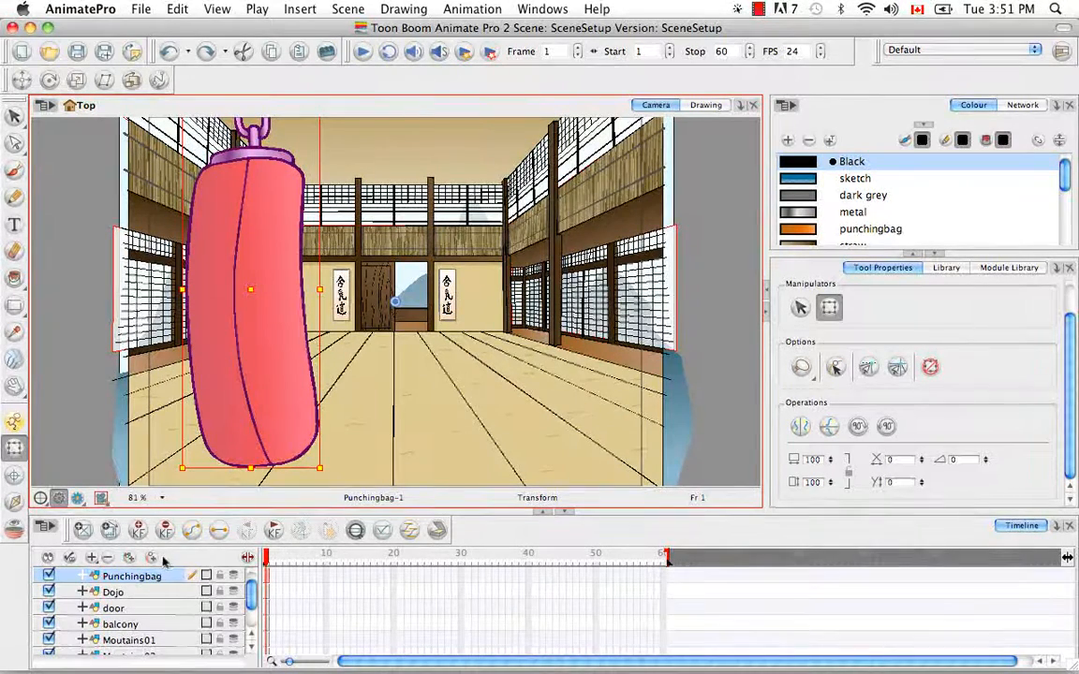
left_click(417, 295)
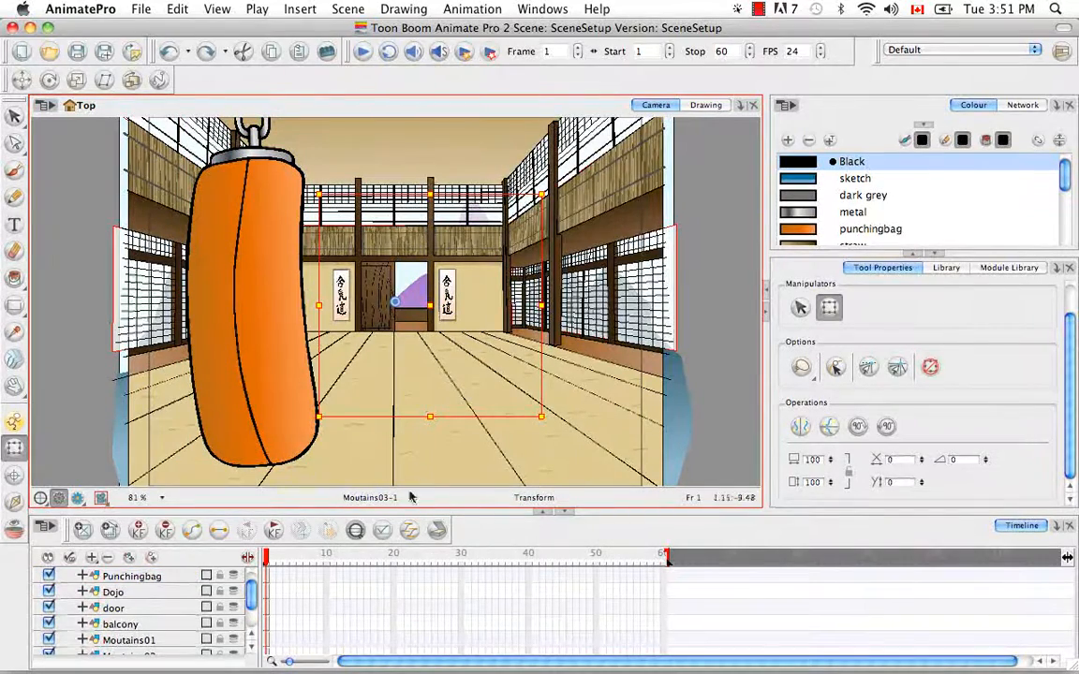
left_click(355, 531)
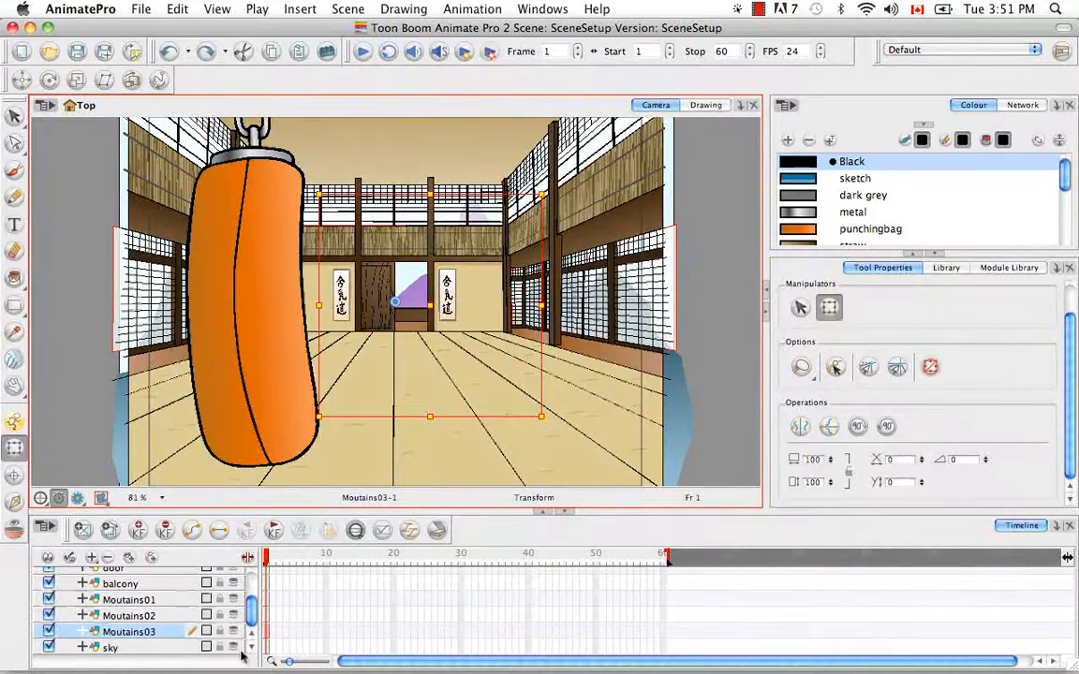
left_click(727, 361)
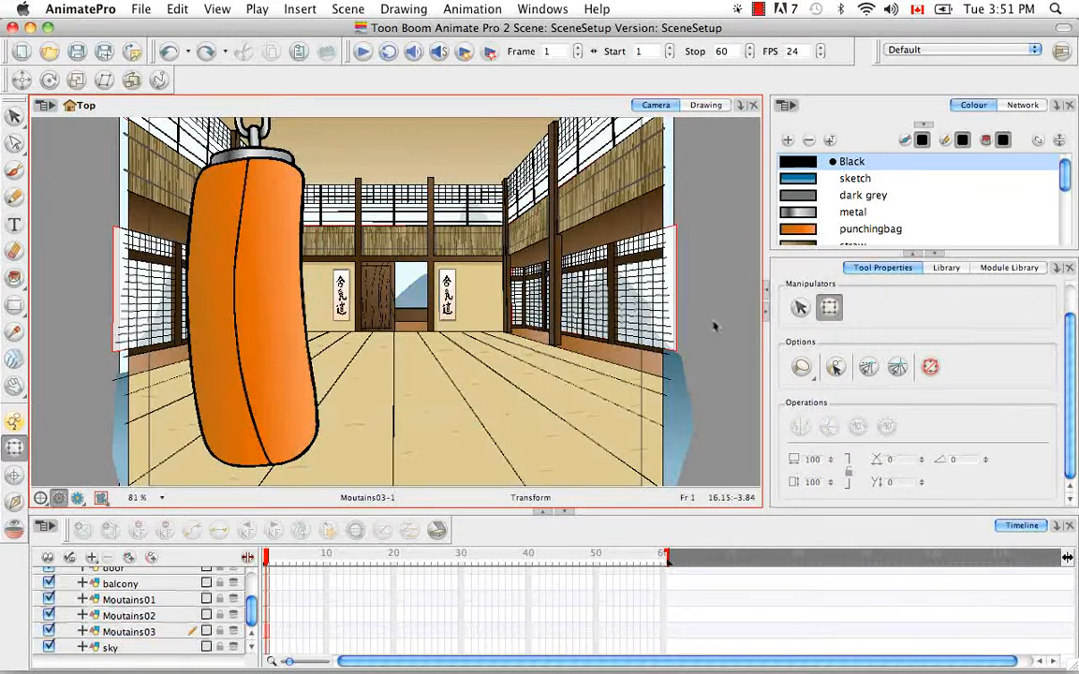
Show the Network view full screen and select all of its modules
left_click(1021, 106)
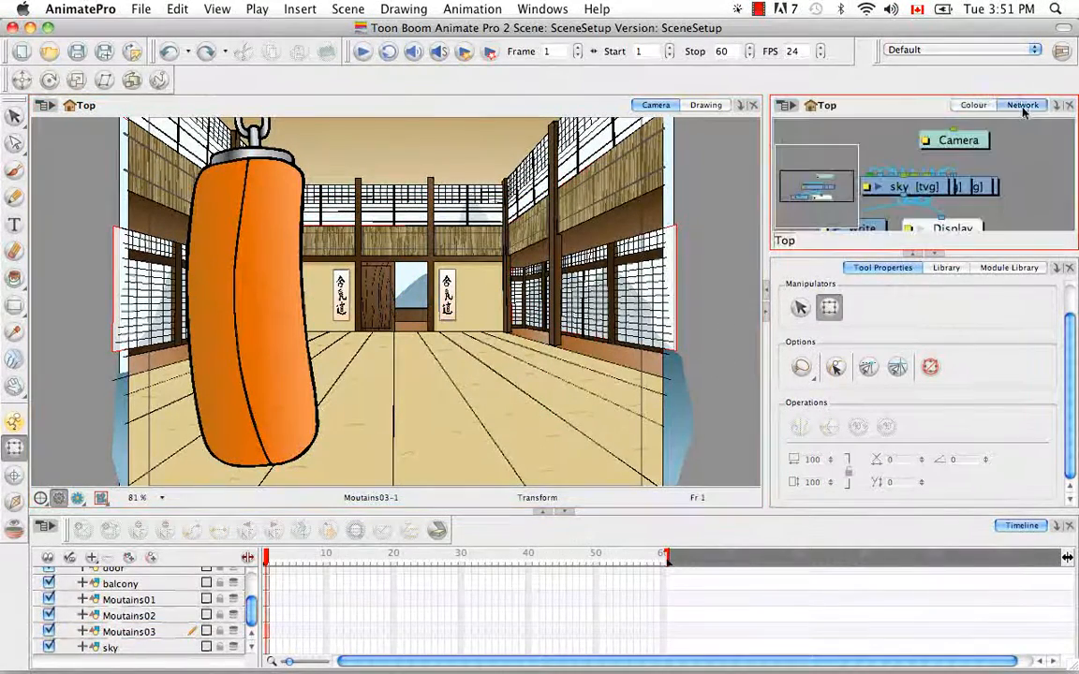
key("super+f")
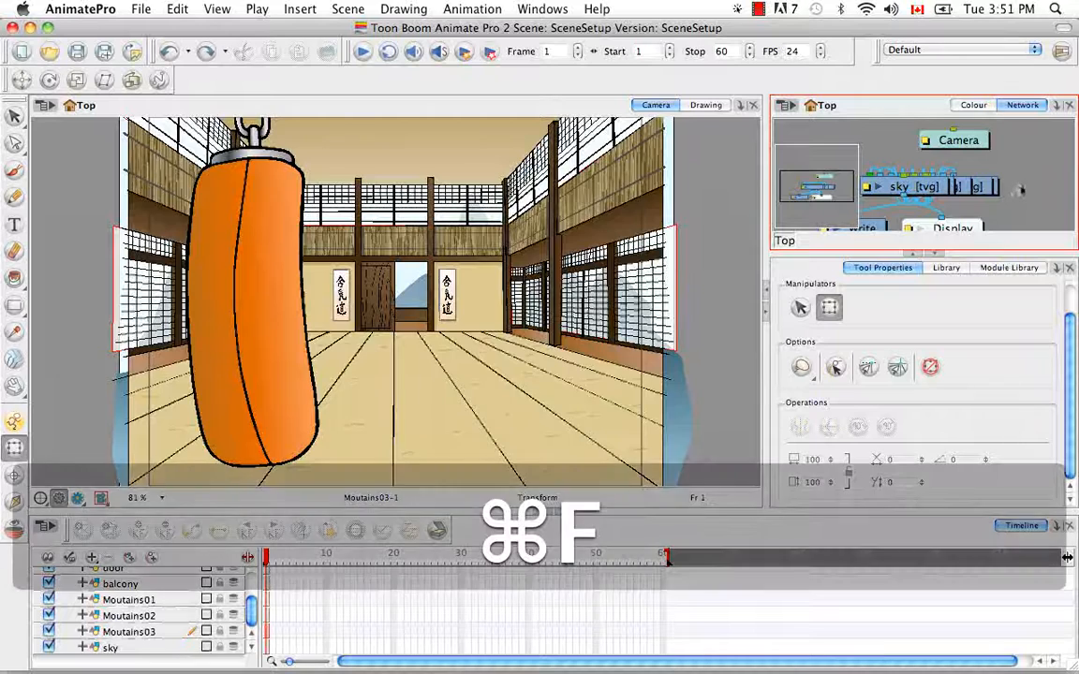
key("super+f")
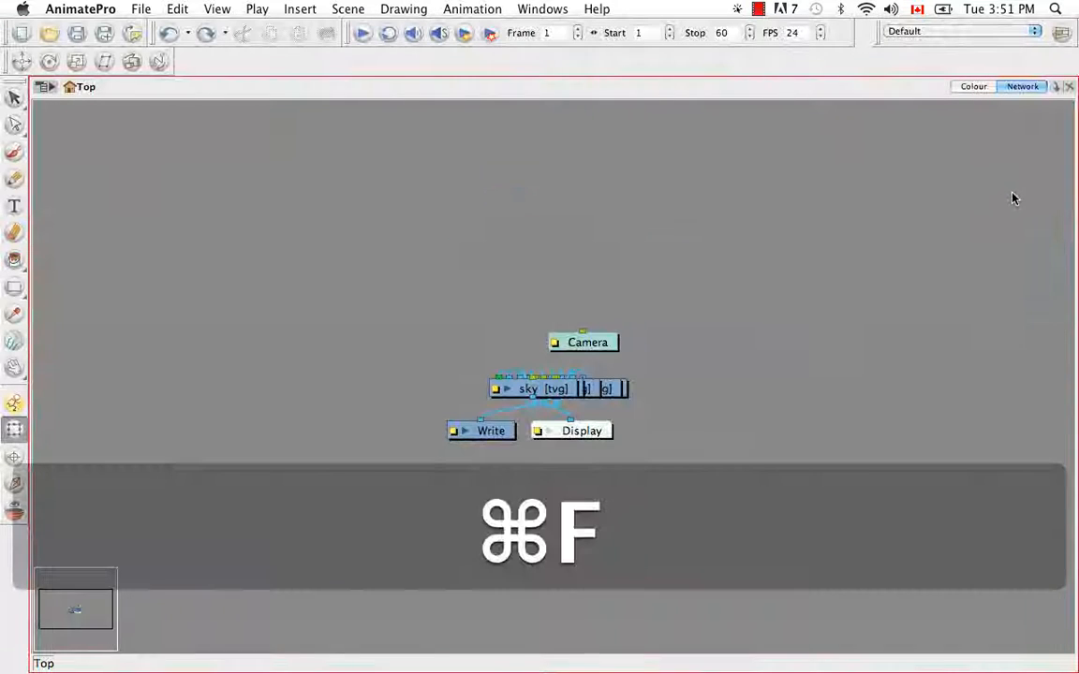
left_click_drag(335, 248, 723, 460)
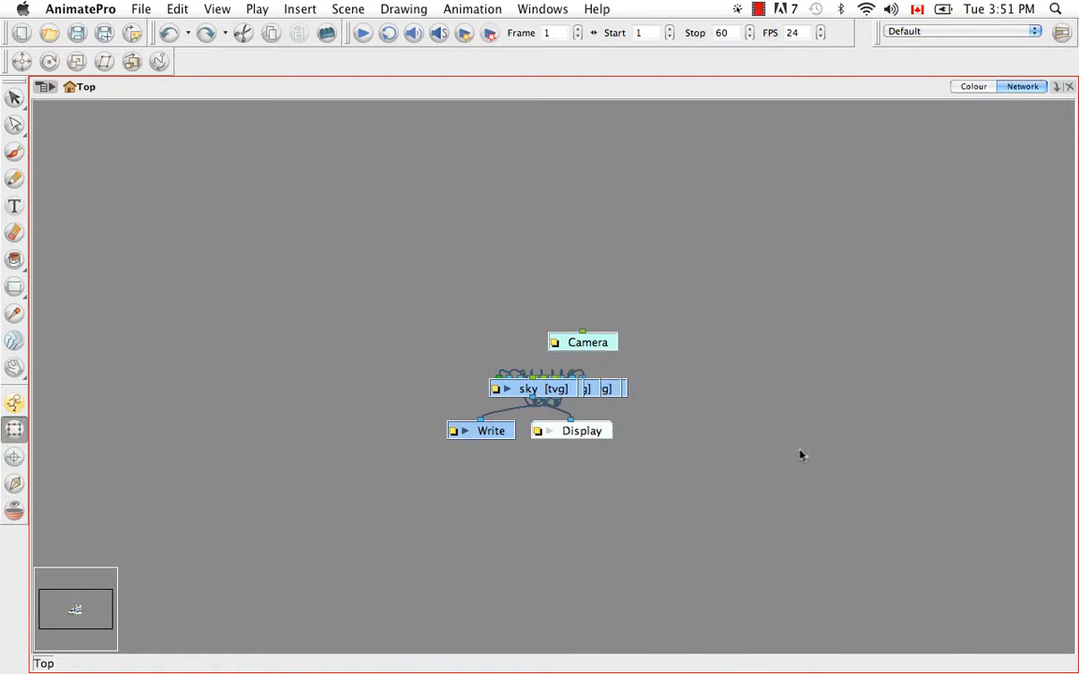
Display the Scripting toolbar and order the selected network modules with X overlap 25%, layer spacing 60 and vertical spacing 5
left_click(530, 10)
mouse_move(561, 82)
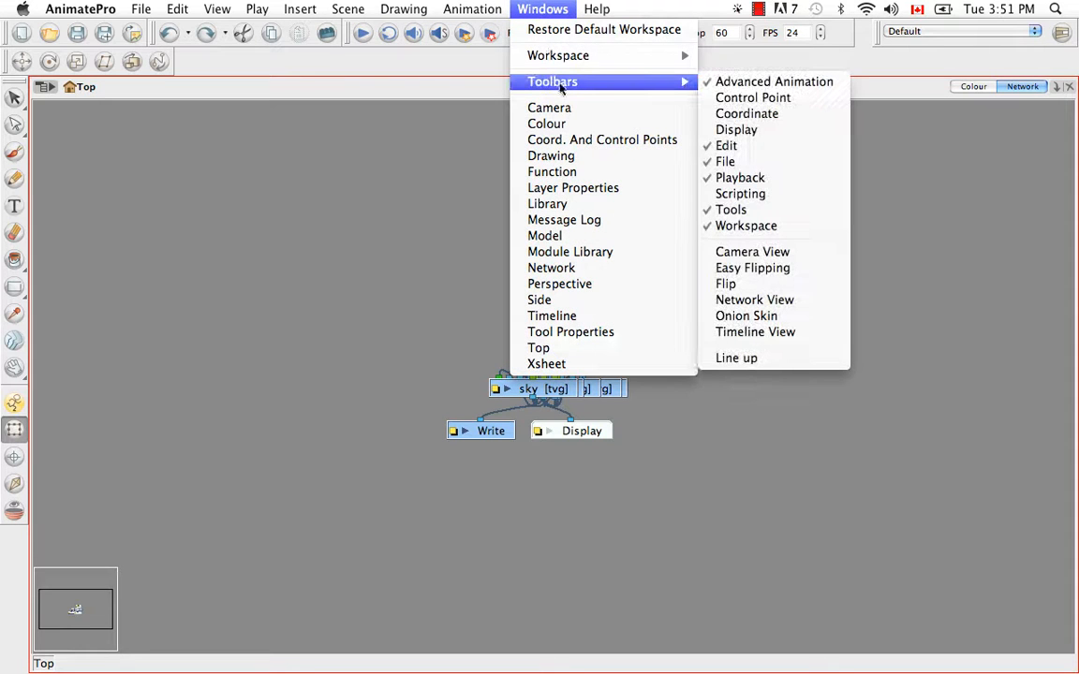
left_click(746, 194)
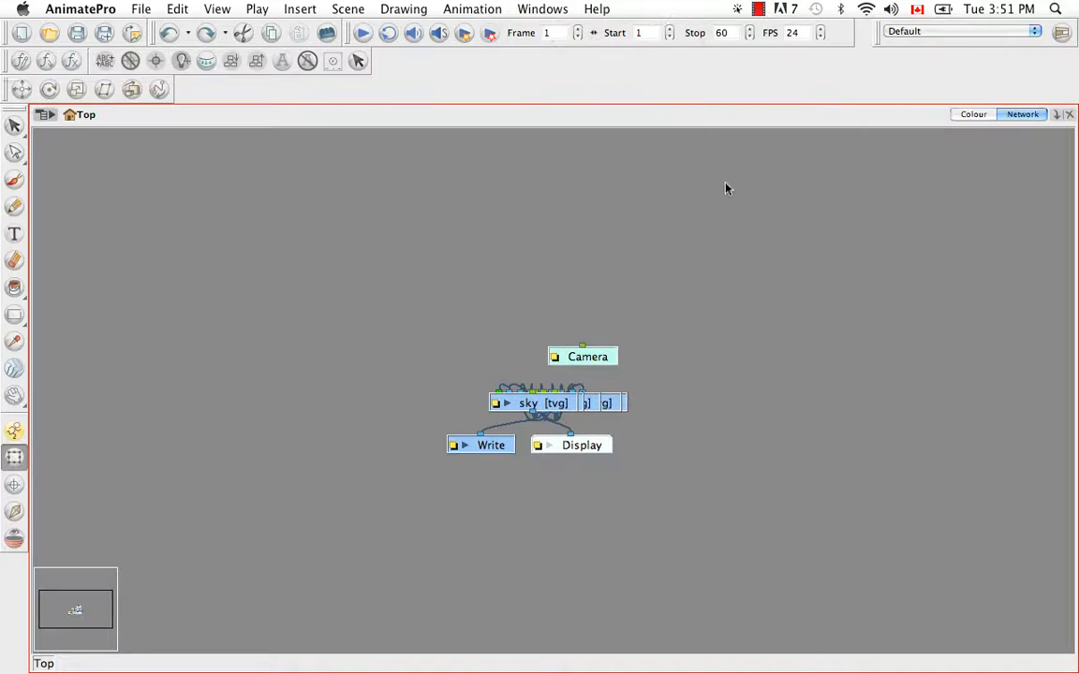
left_click(234, 62)
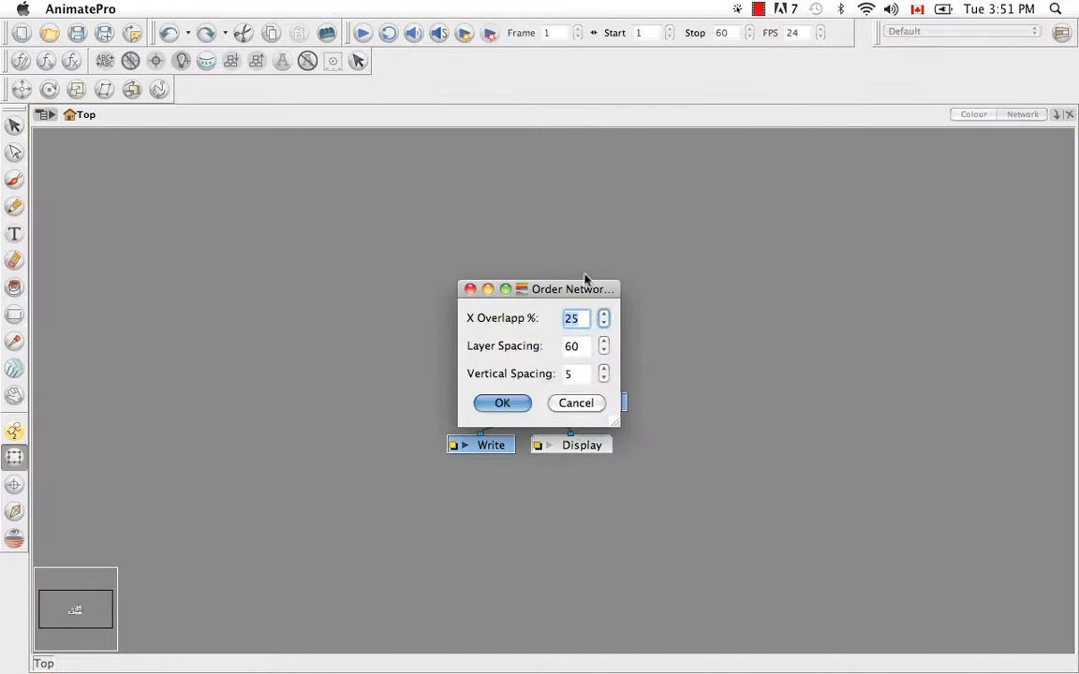
left_click(523, 407)
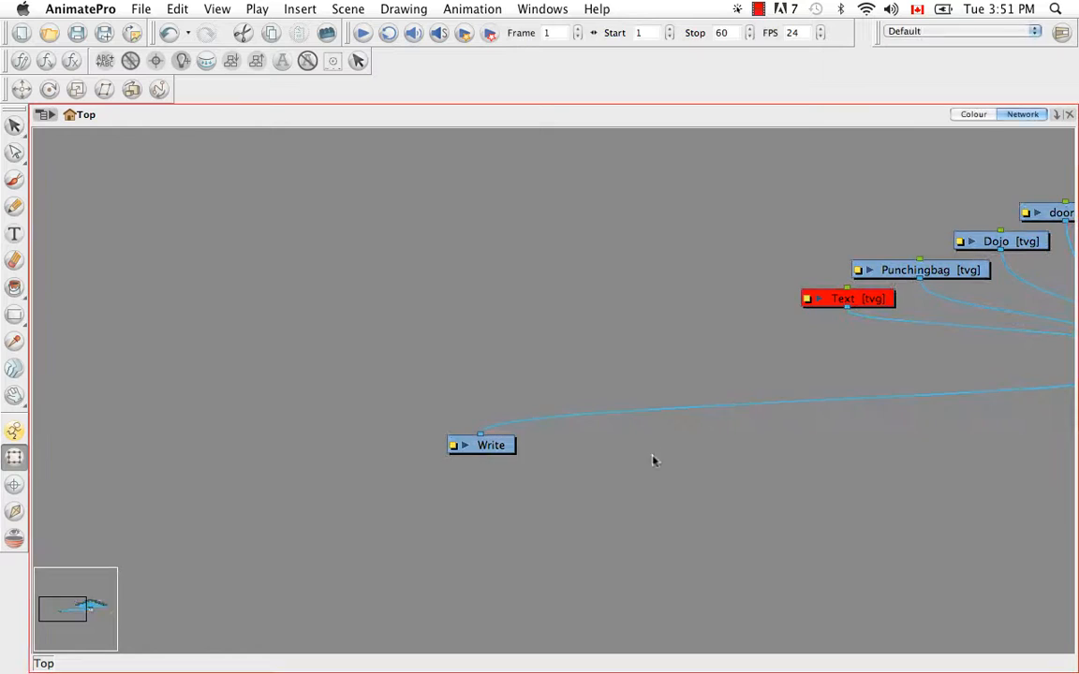
Place the Write and Camera modules on either side of Display beneath the Composite, and exit full screen
left_click_drag(512, 446, 953, 430)
key("space")
left_click_drag(839, 491, 307, 510)
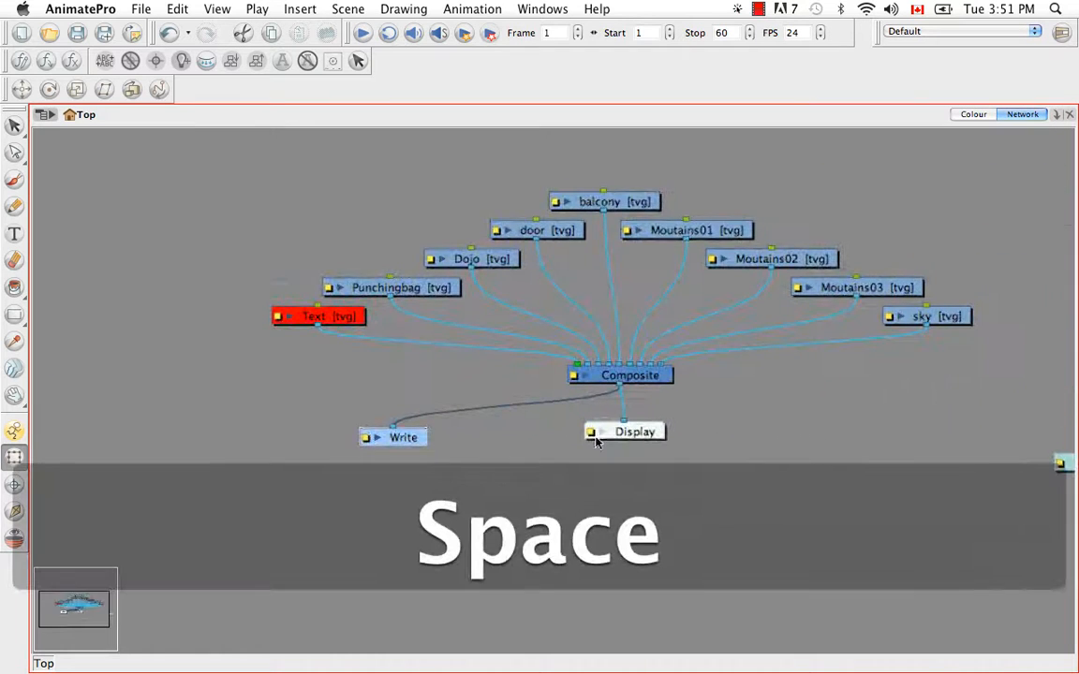
left_click_drag(699, 402, 606, 380)
left_click_drag(1000, 440, 682, 414)
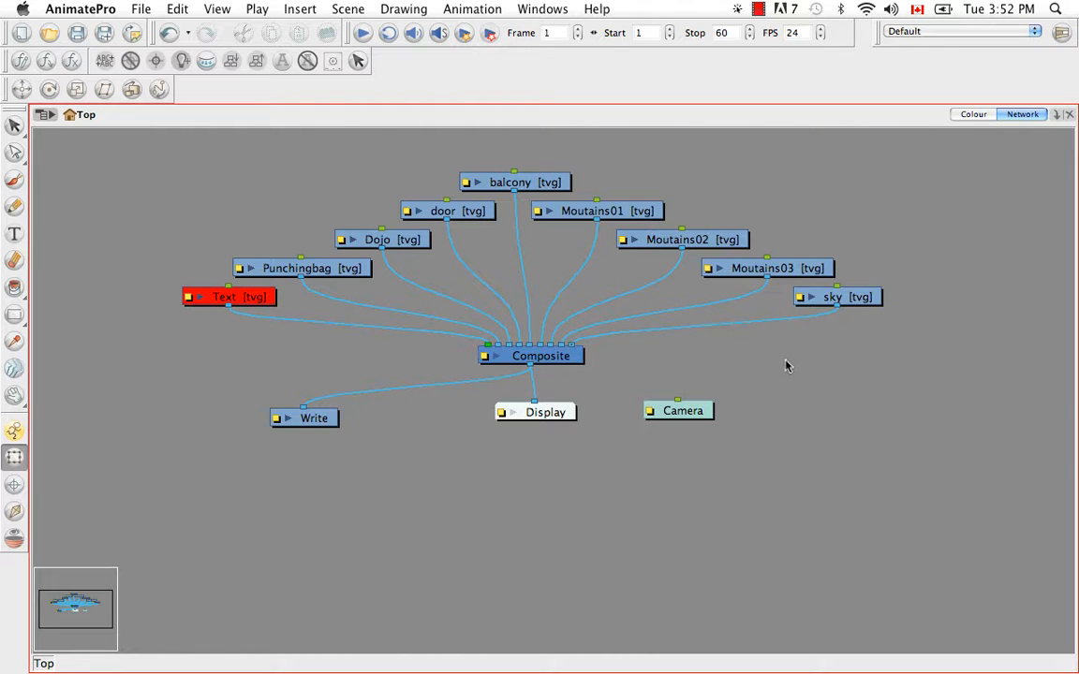
key("super+d")
key("super+f")
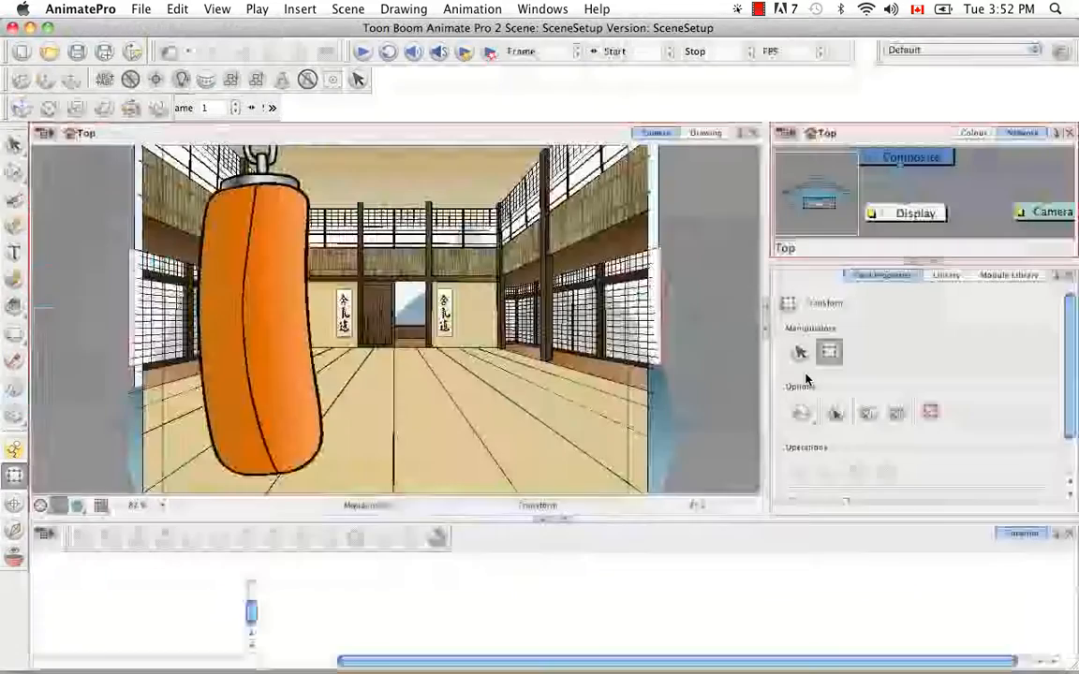
Select the punching bag in the camera view and centre the enlarged Network view on its module
left_click(298, 360)
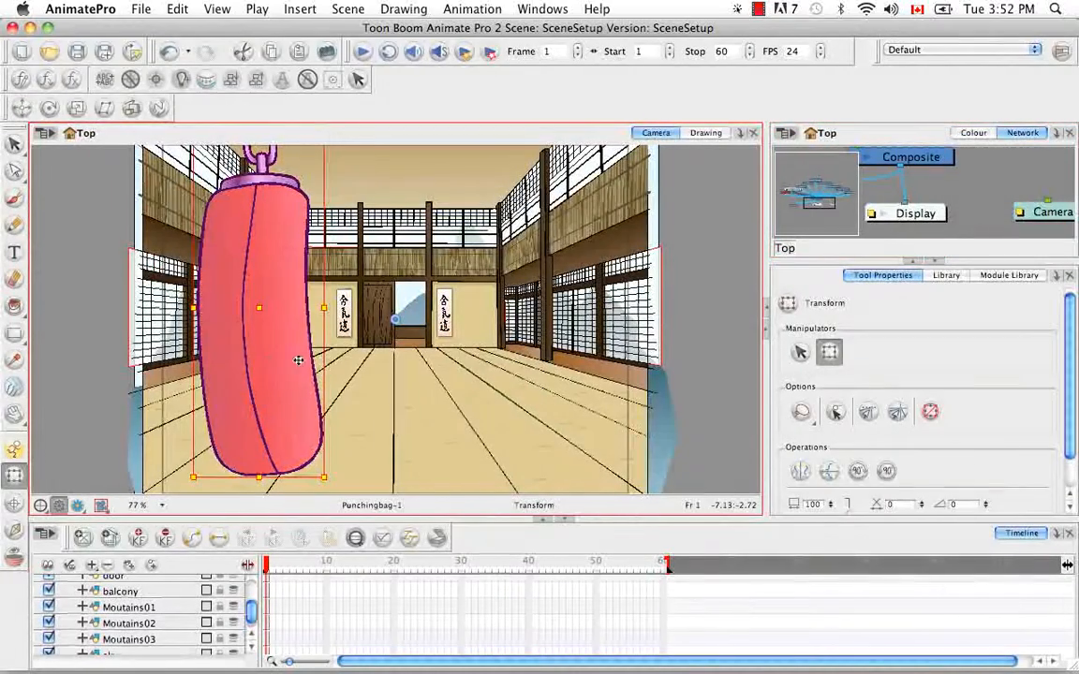
left_click(936, 261)
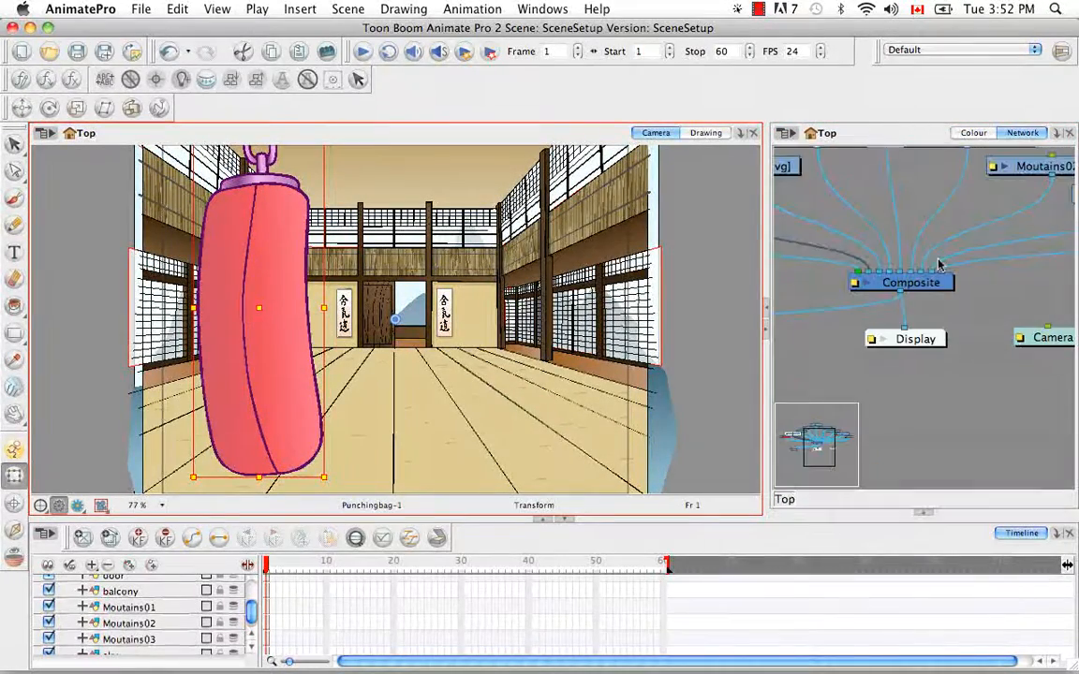
left_click(868, 139)
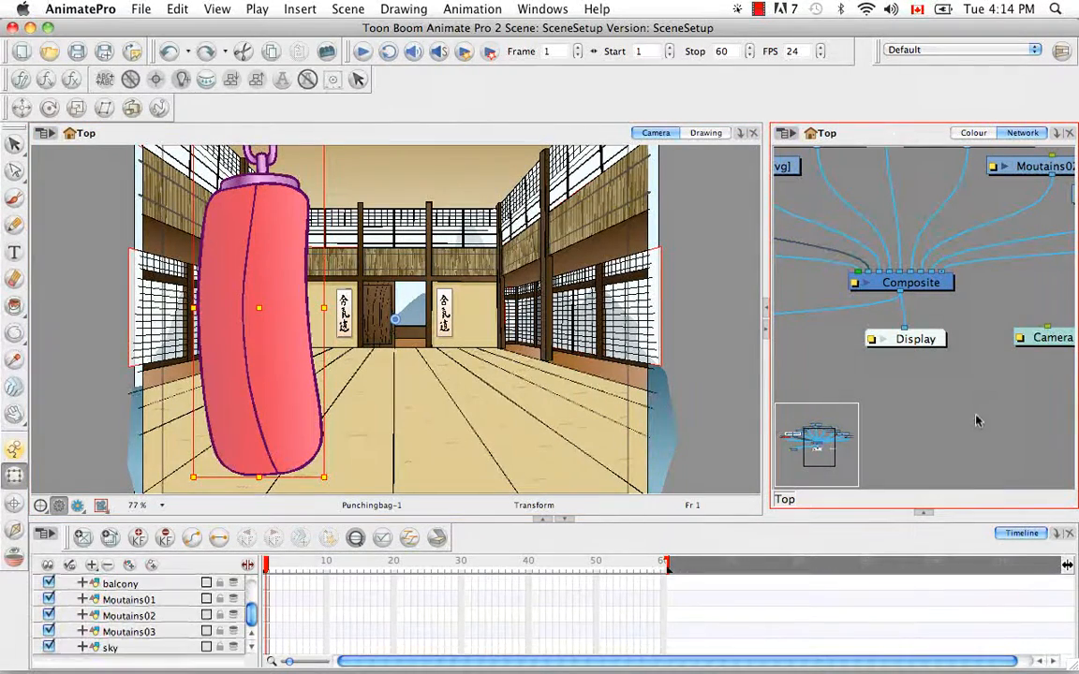
key("o")
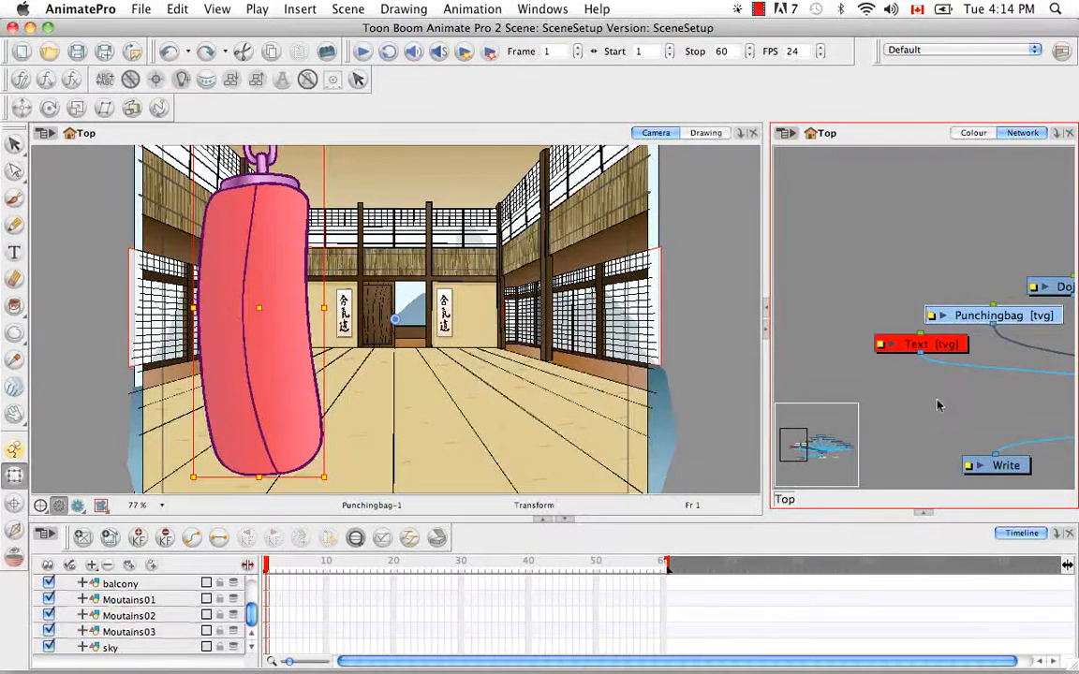
Restore the Tool Properties view beneath the Colour view and look through the Transform tool's options and operations
left_click(922, 515)
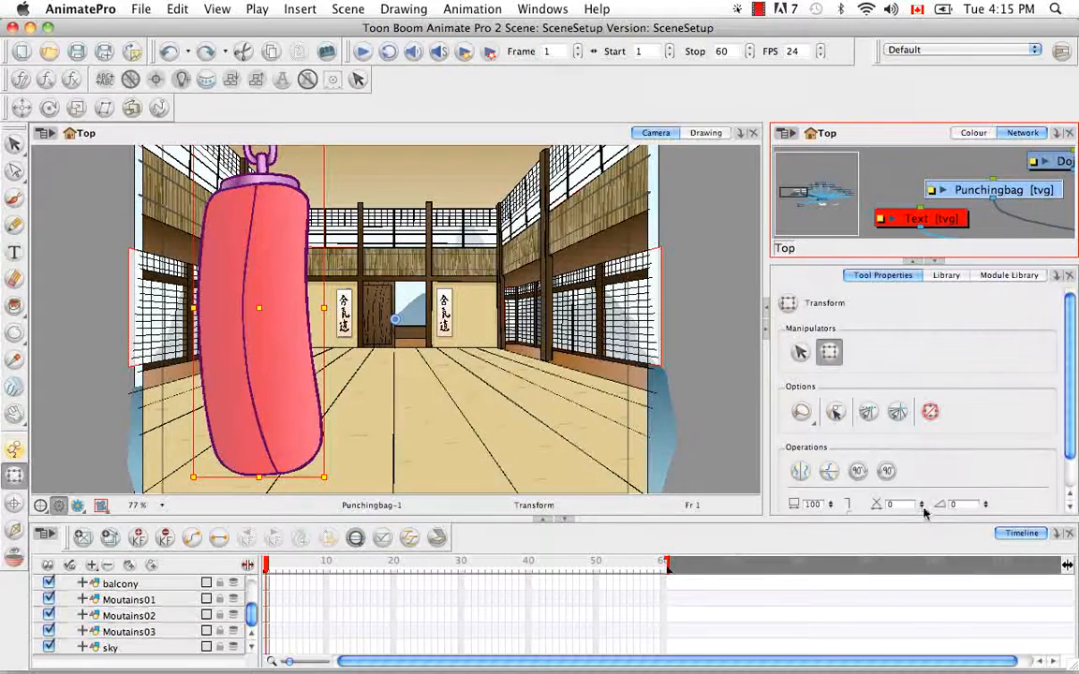
left_click(975, 134)
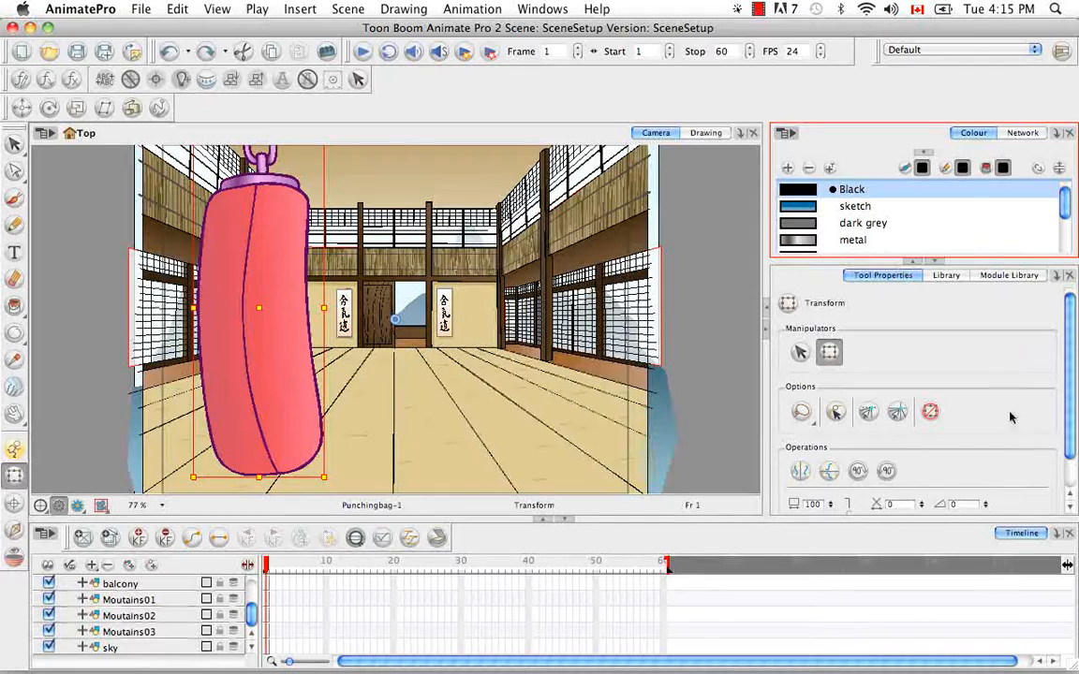
scroll(1074, 368, "down", 2)
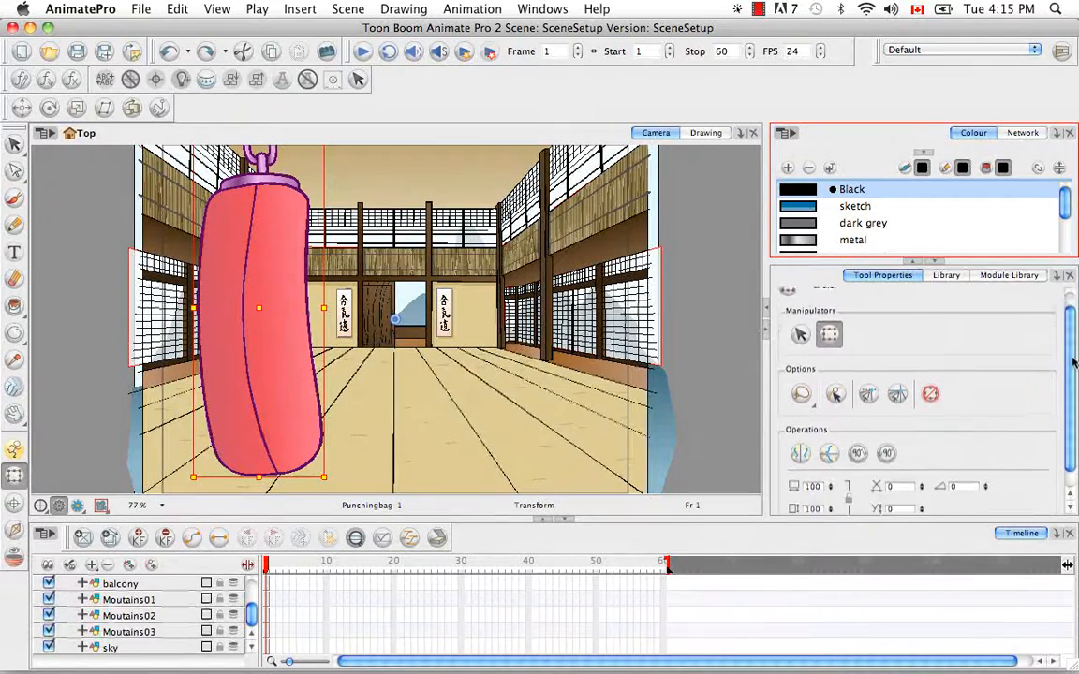
scroll(1074, 368, "down", 1)
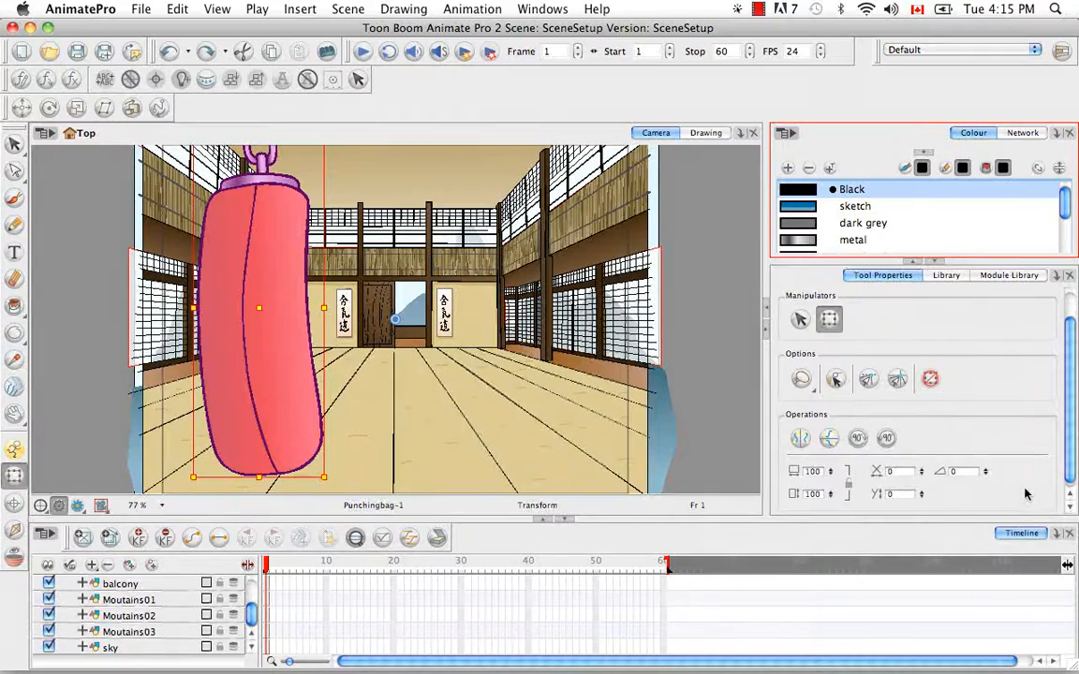
scroll(1066, 405, "up", 3)
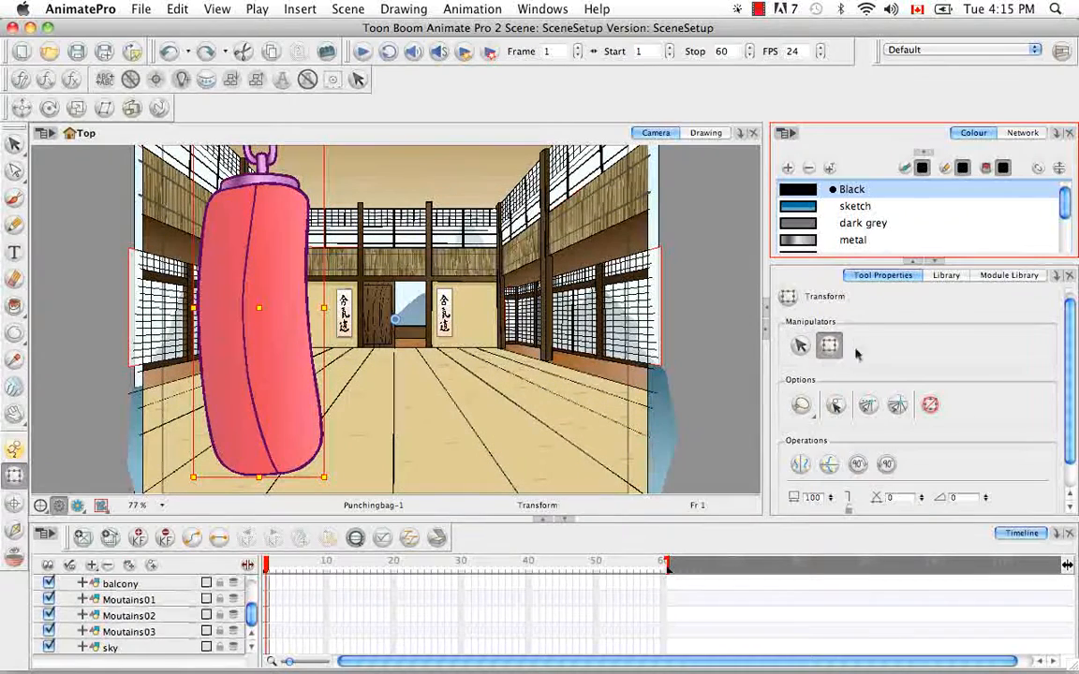
Set the Transform tool's selection style to Lasso and toggle Peg Selection Mode on and off
left_click_drag(1067, 352, 1076, 377)
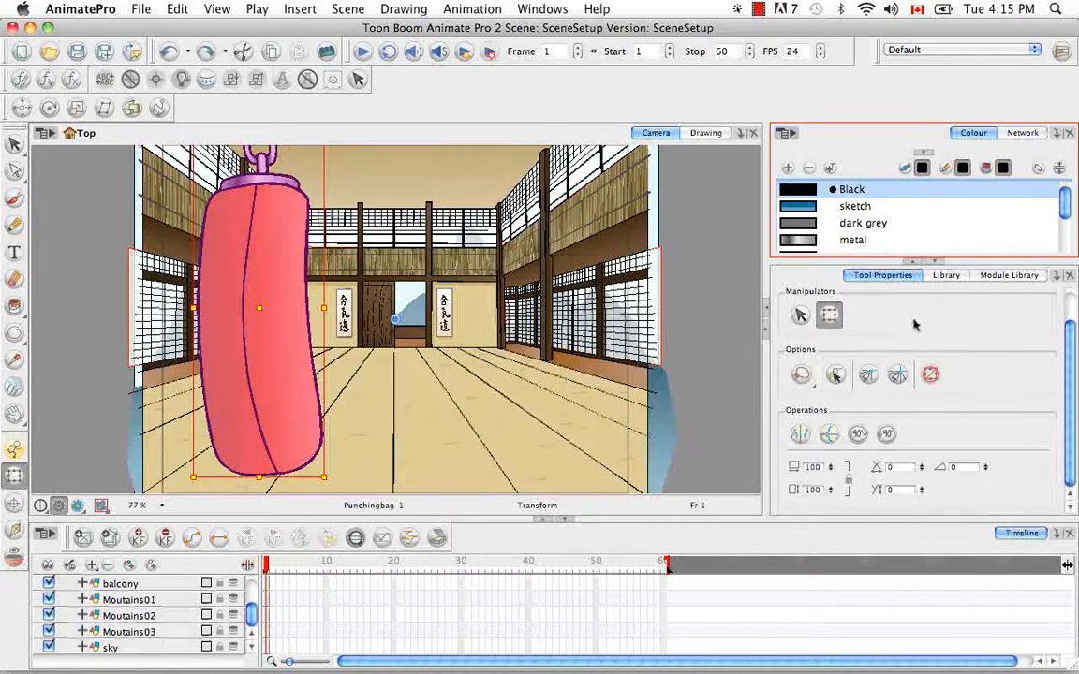
left_click(803, 376)
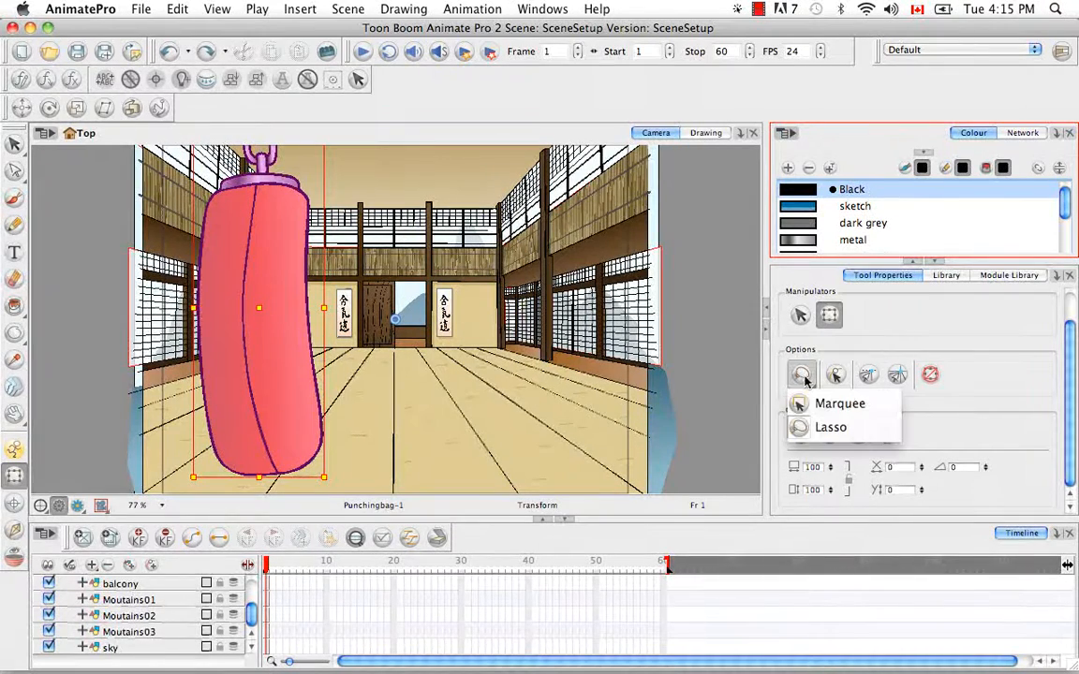
left_click(827, 429)
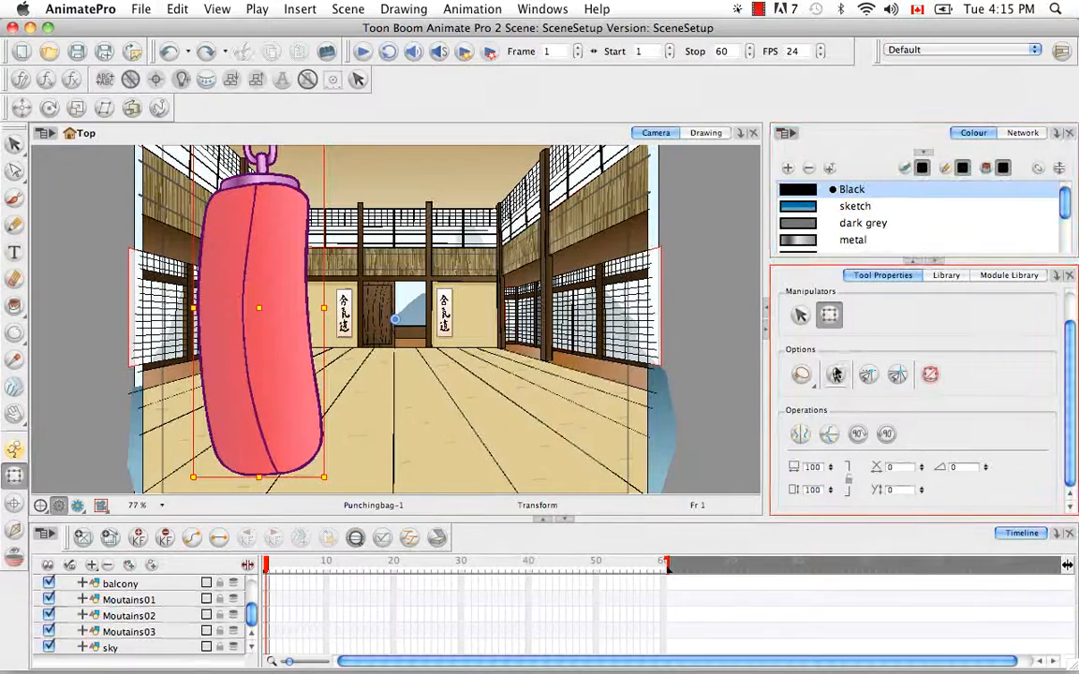
left_click(835, 375)
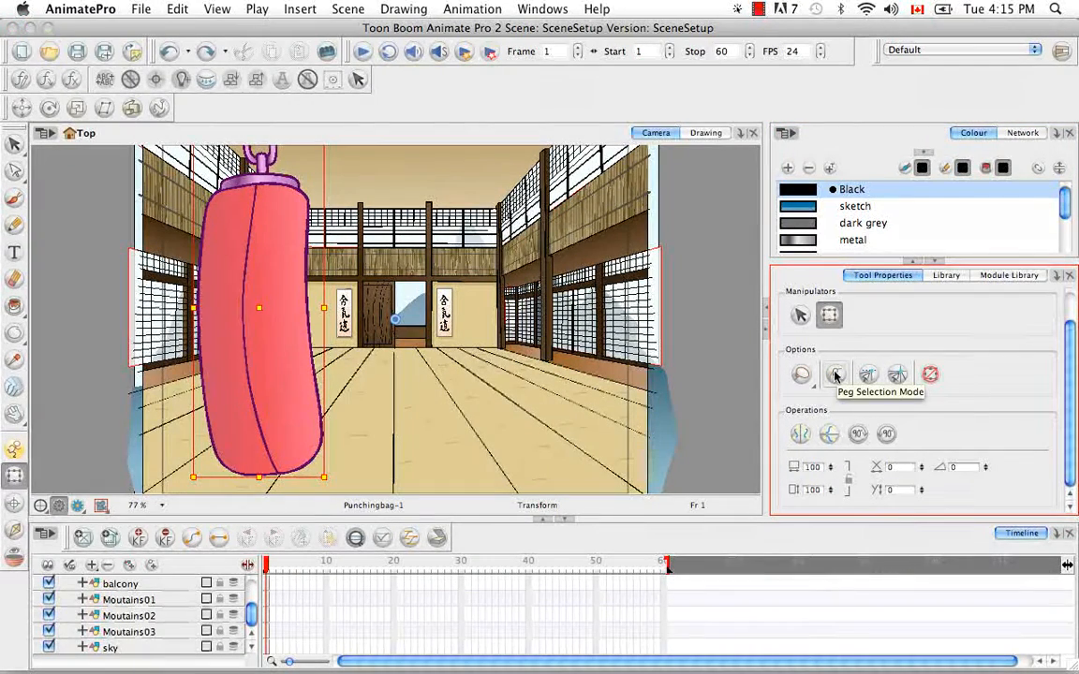
left_click(836, 375)
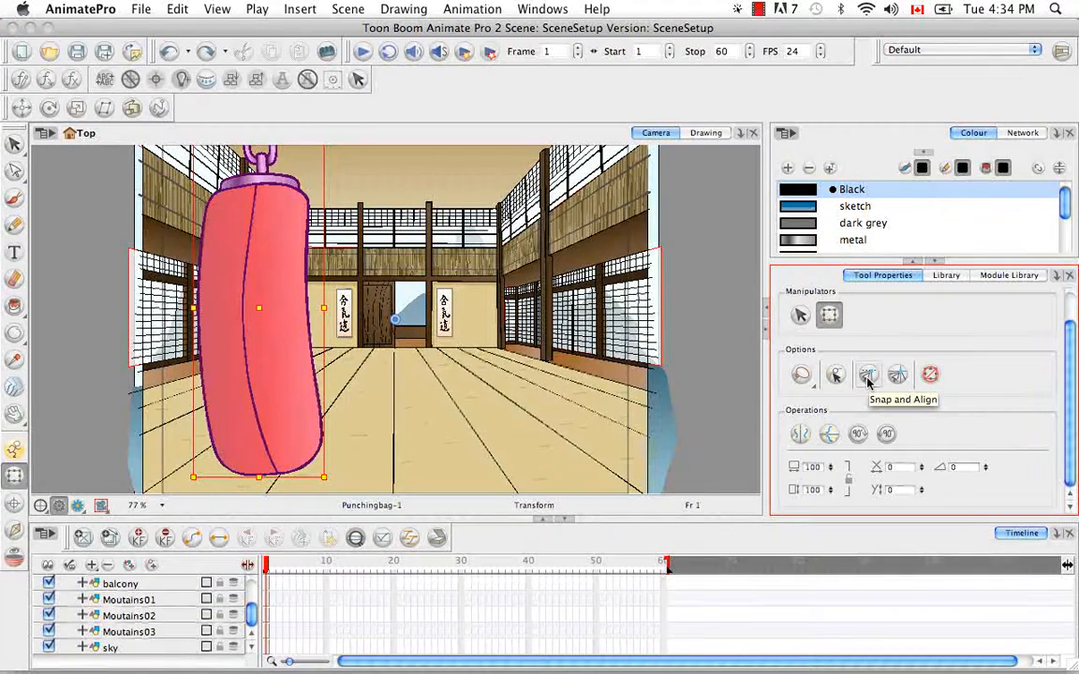
Try moving the punching bag in the camera view with Snap and Align enabled, and undo the moves
left_click(867, 376)
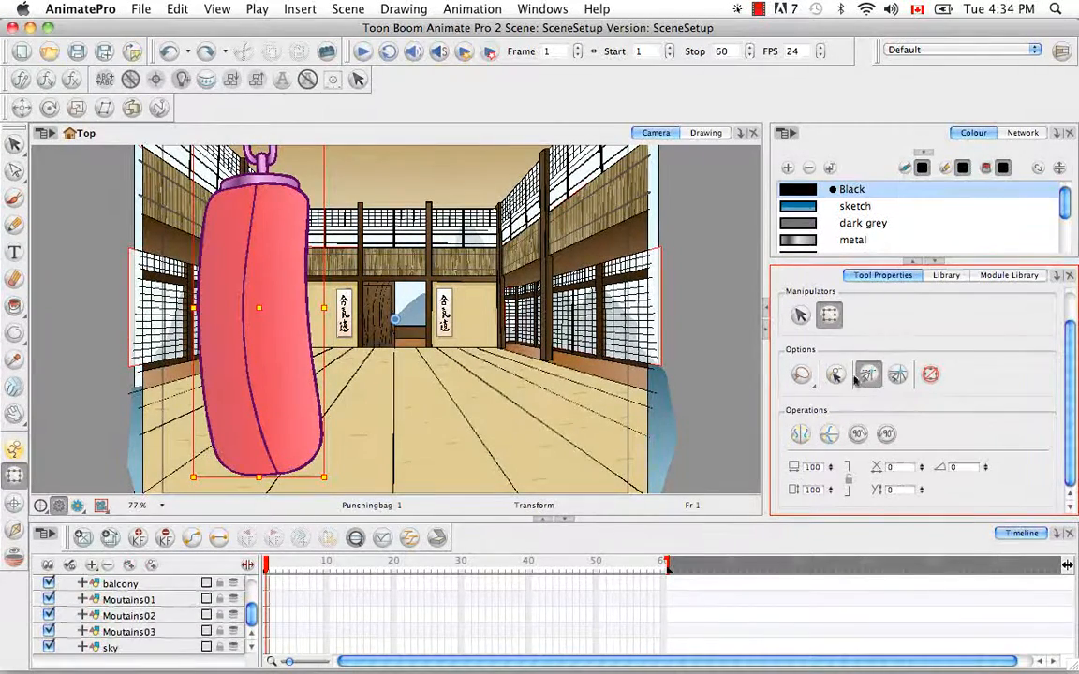
left_click(270, 292)
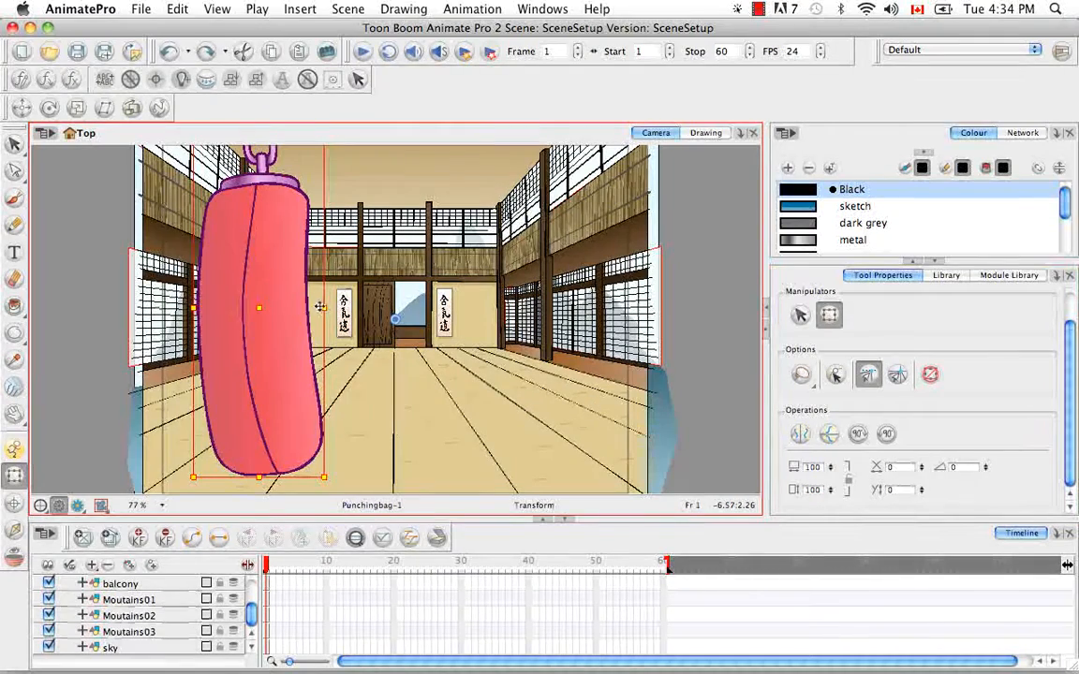
left_click_drag(289, 276, 276, 315)
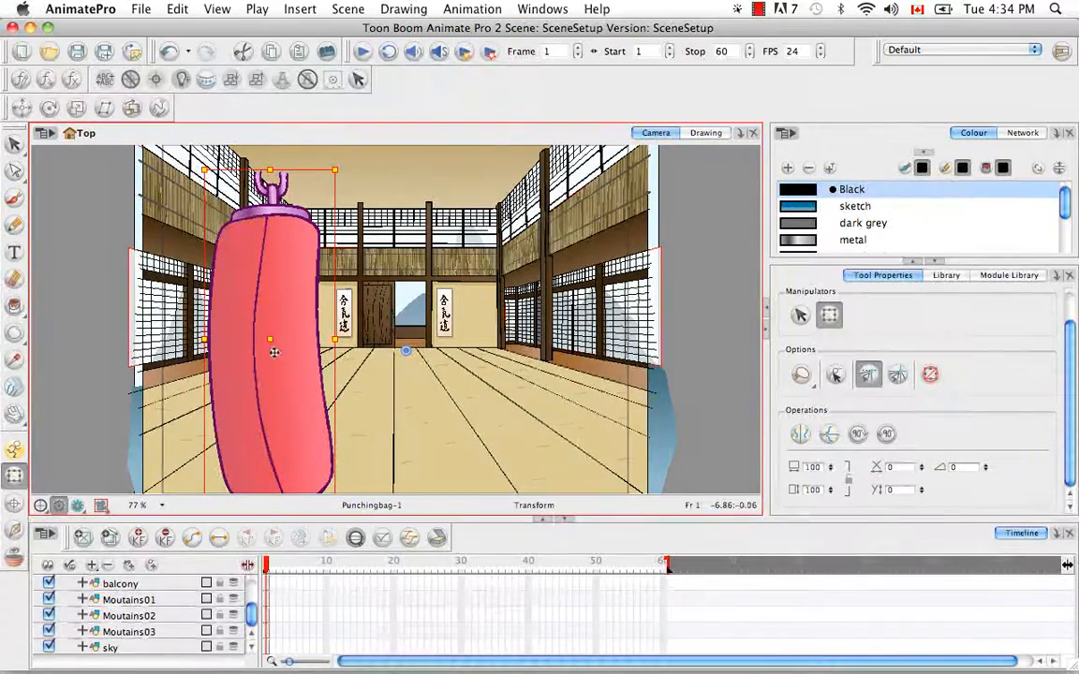
mouse_move(273, 354)
left_mouse_down()
mouse_move(270, 384)
mouse_move(267, 345)
left_mouse_up()
key("super+z")
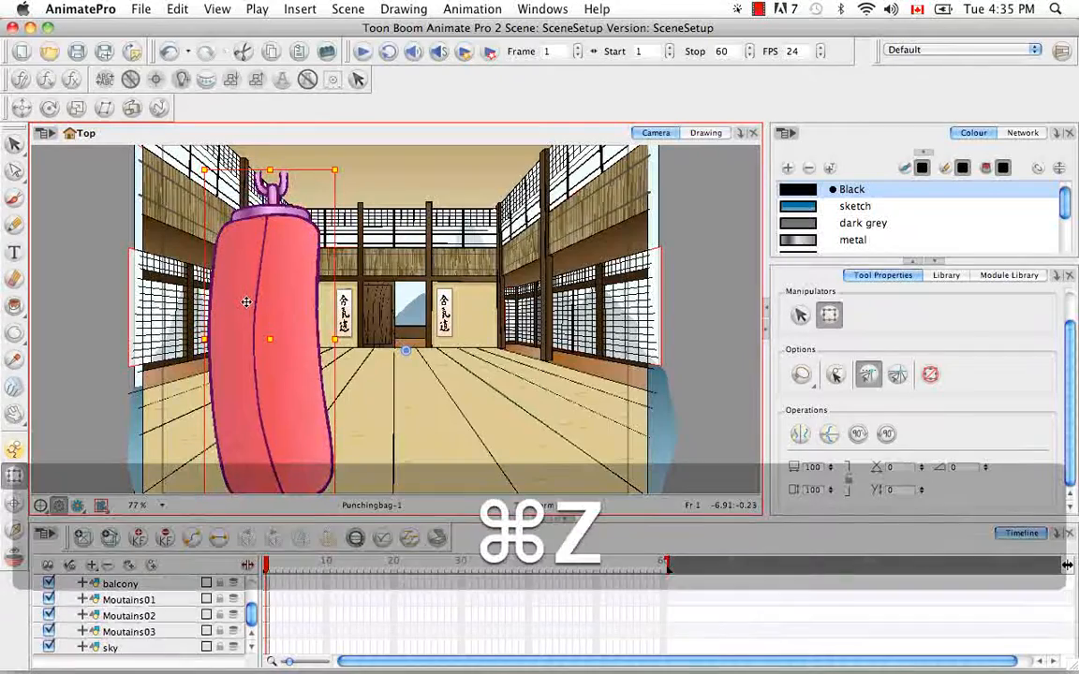
key("super+z")
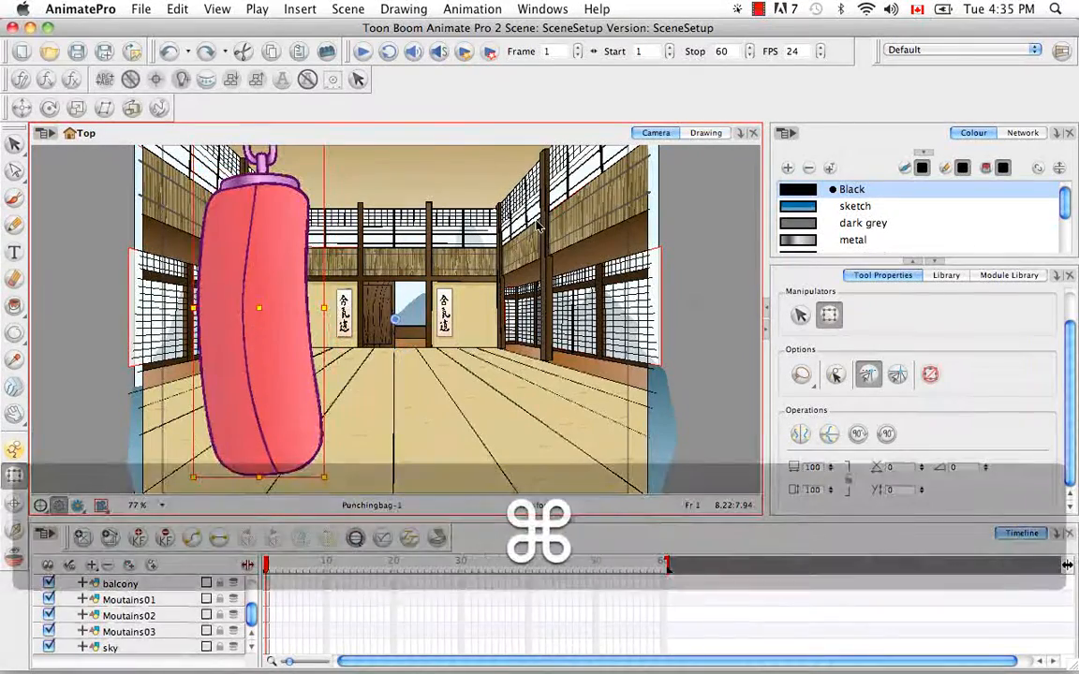
Enable Snap to Grid for the Transform tool and toggle the camera view's grid off and on again
left_click(898, 377)
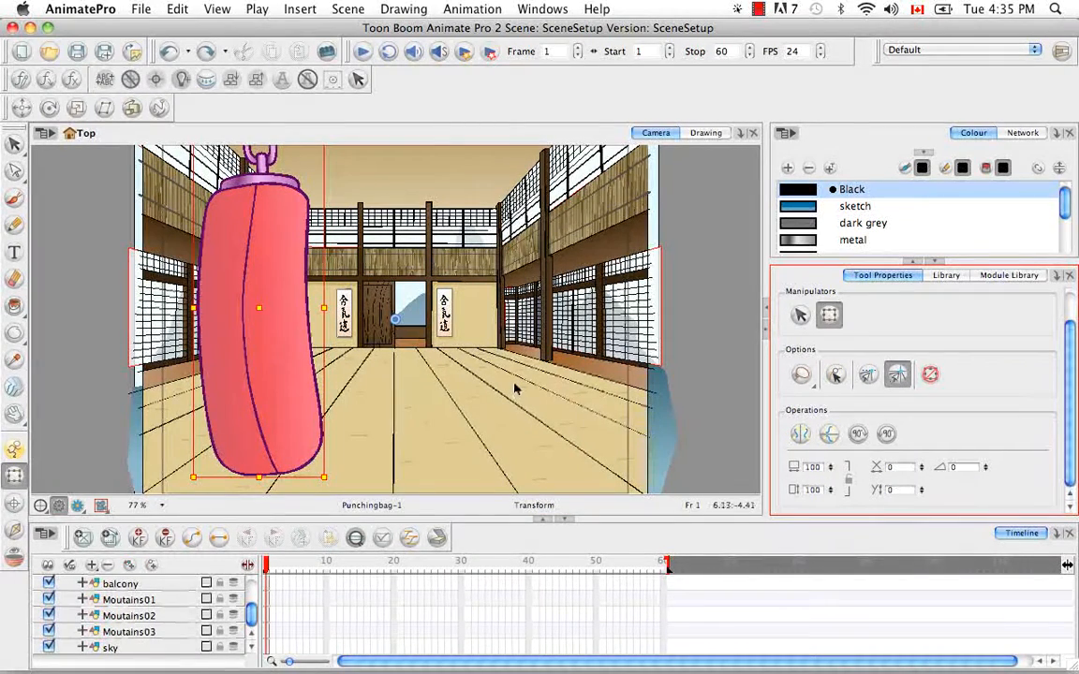
left_click(217, 9)
mouse_move(339, 206)
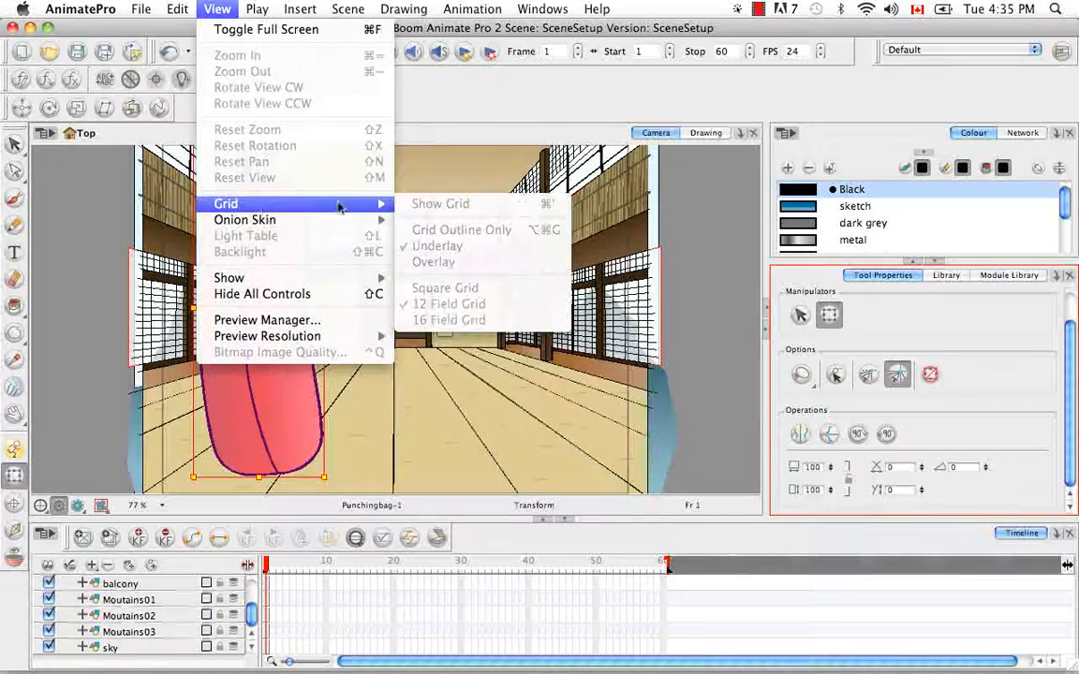
left_click(688, 231)
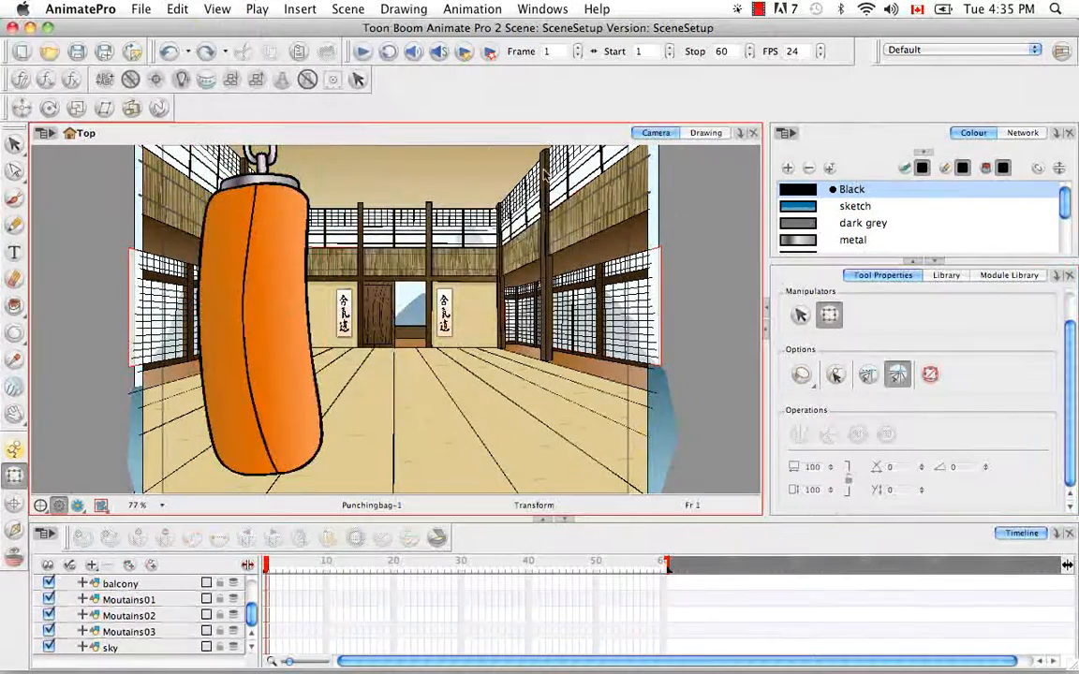
left_click(218, 11)
mouse_move(281, 204)
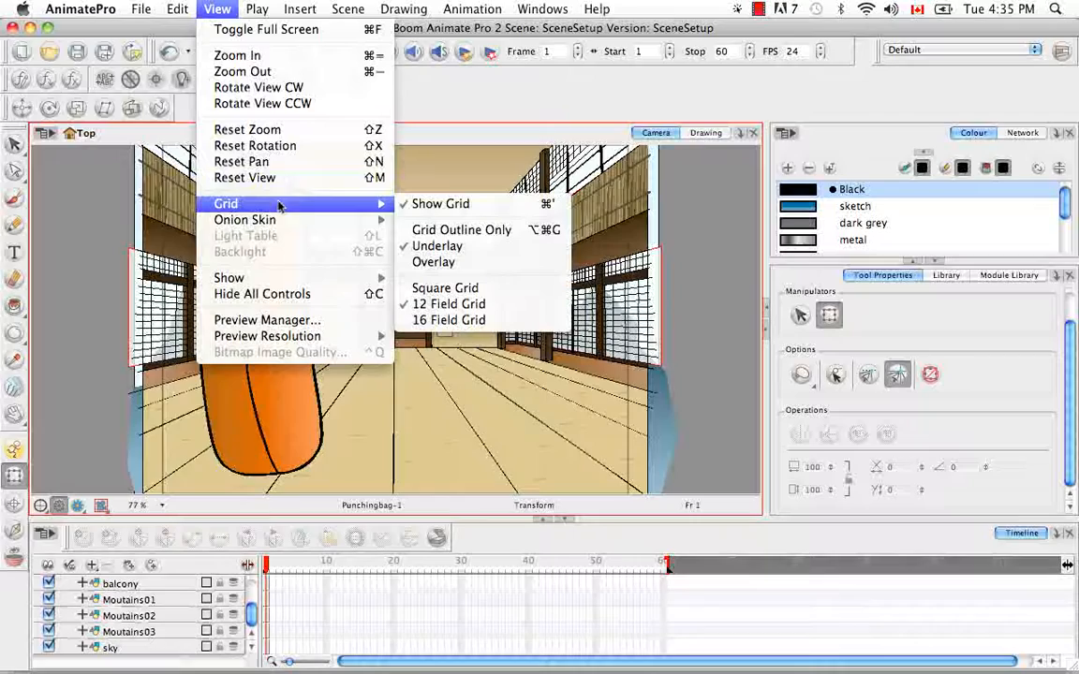
left_click(454, 205)
left_click(217, 10)
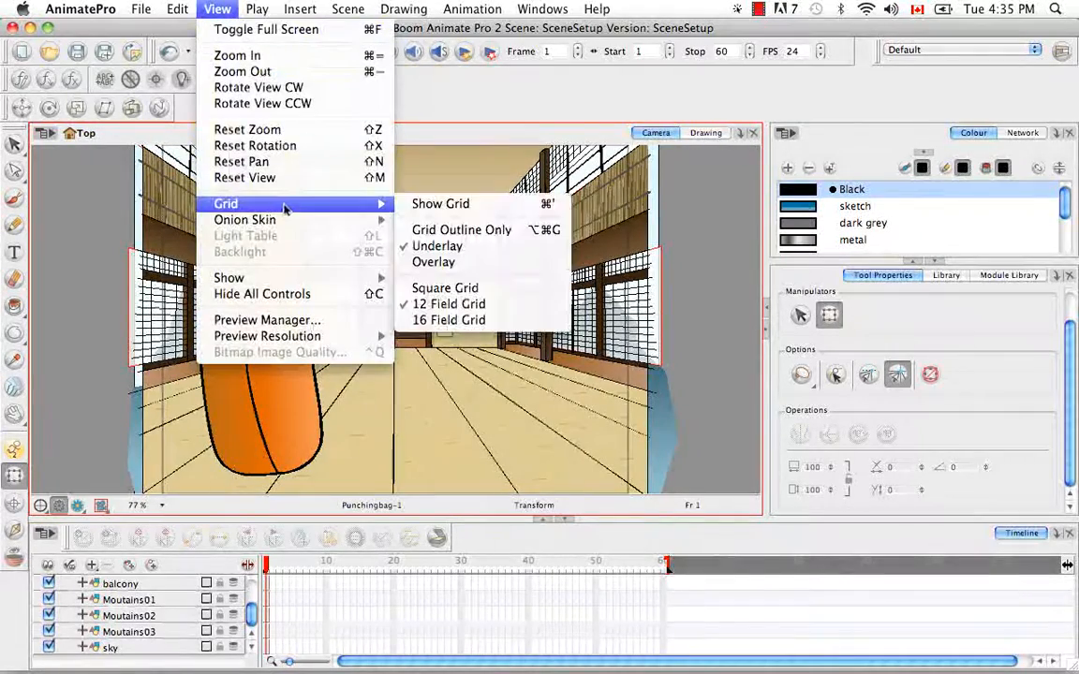
left_click(471, 204)
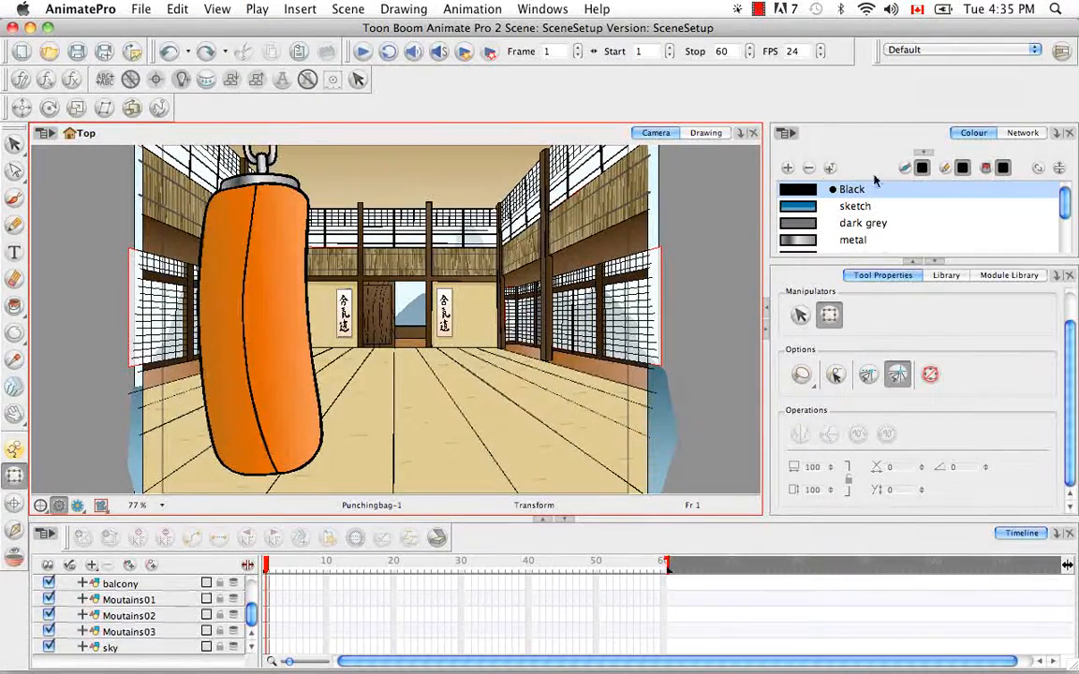
Select the punching bag, try moving it towards the middle of the room with grid snapping, and undo the move
left_click(294, 366)
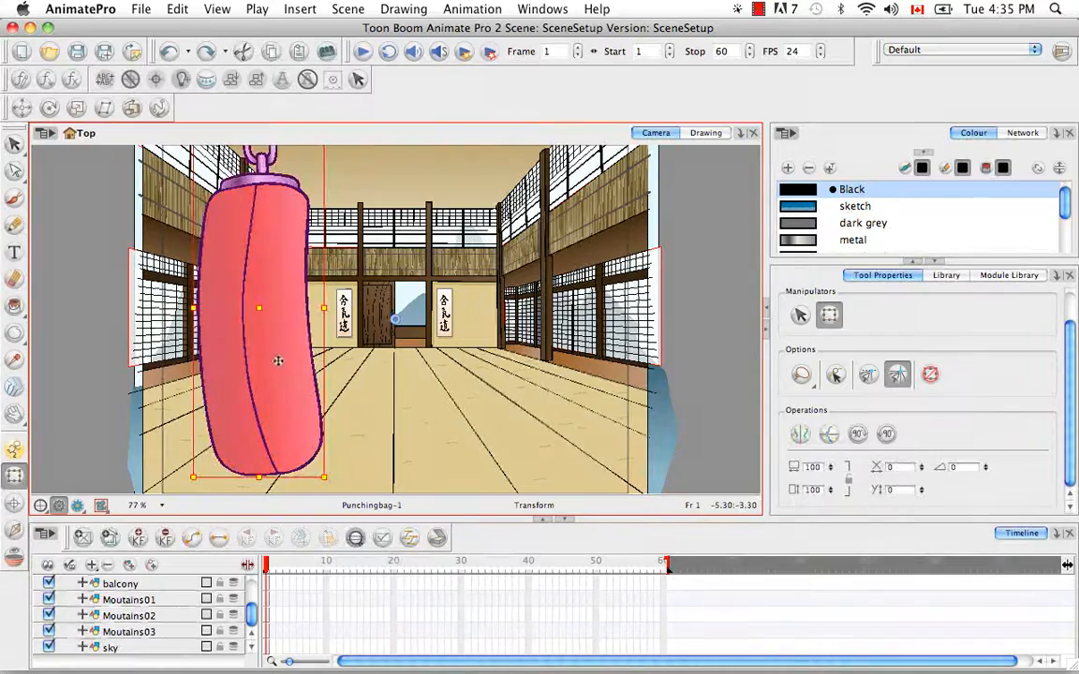
left_click_drag(280, 362, 356, 372)
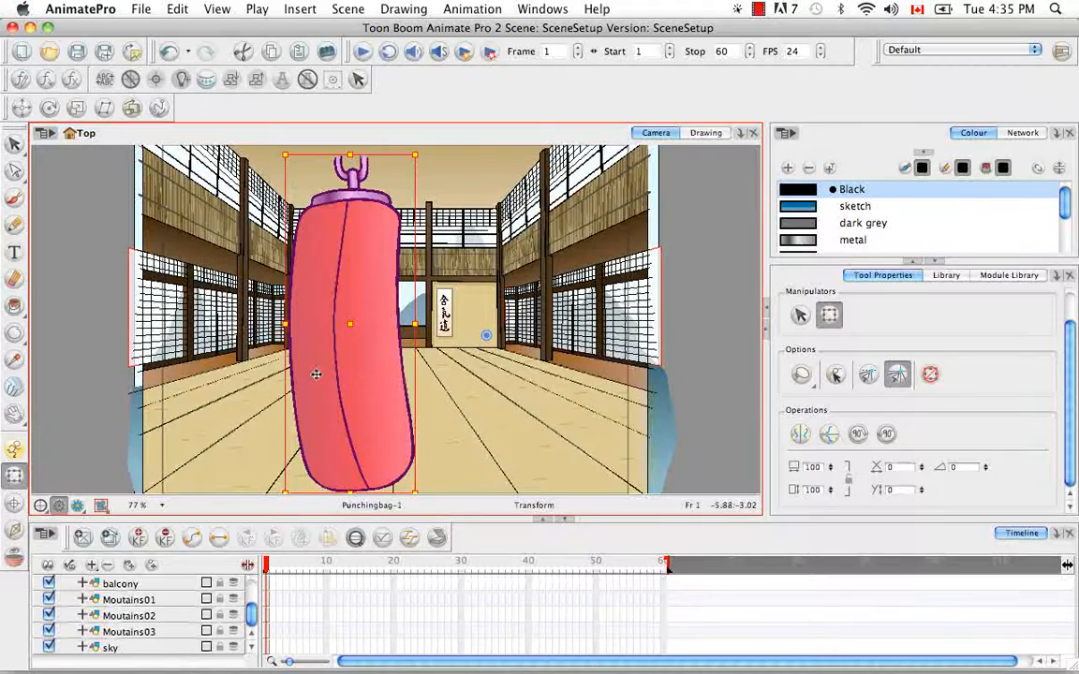
key("super+z")
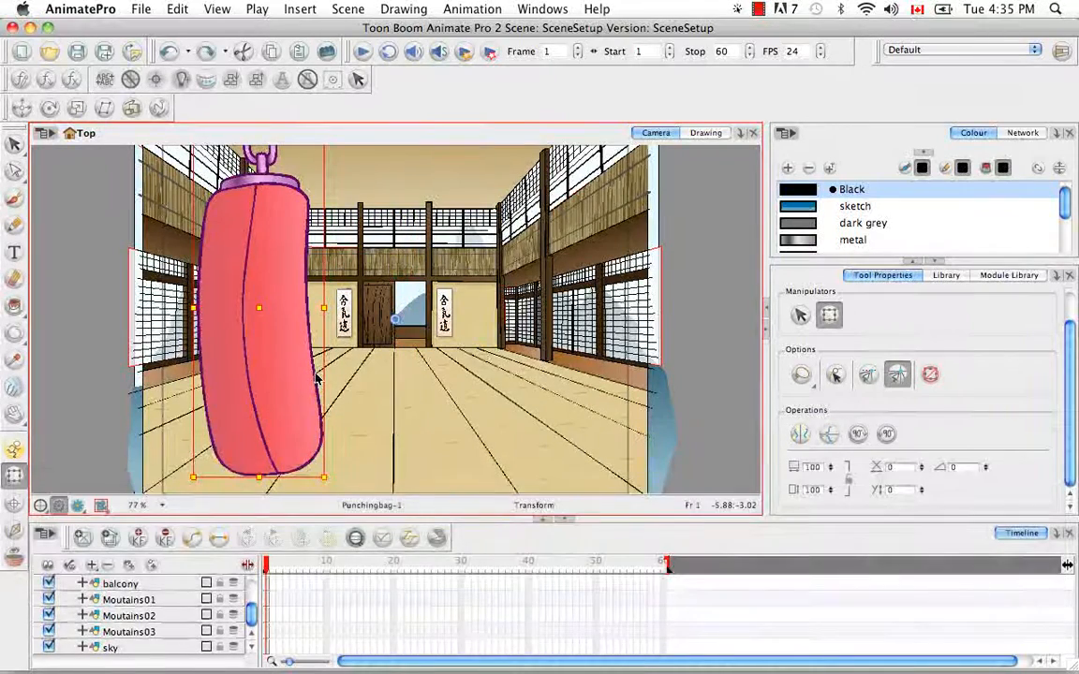
Disable Snap to Grid and toggle the hiding of the punching bag's manipulator on and off
left_click(897, 375)
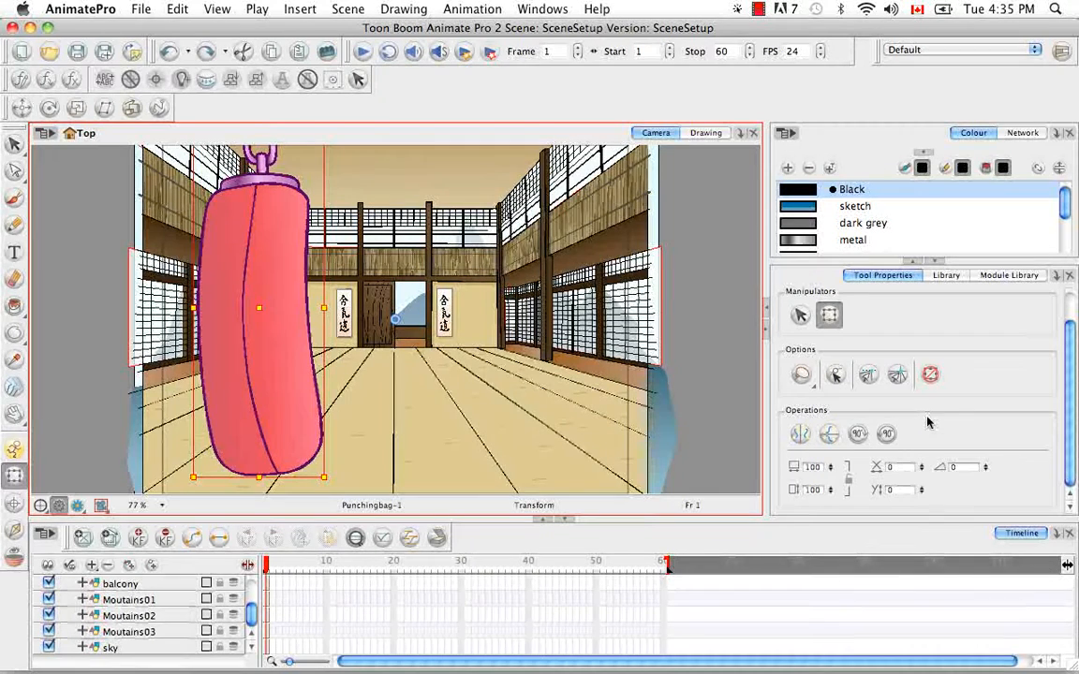
left_click(930, 374)
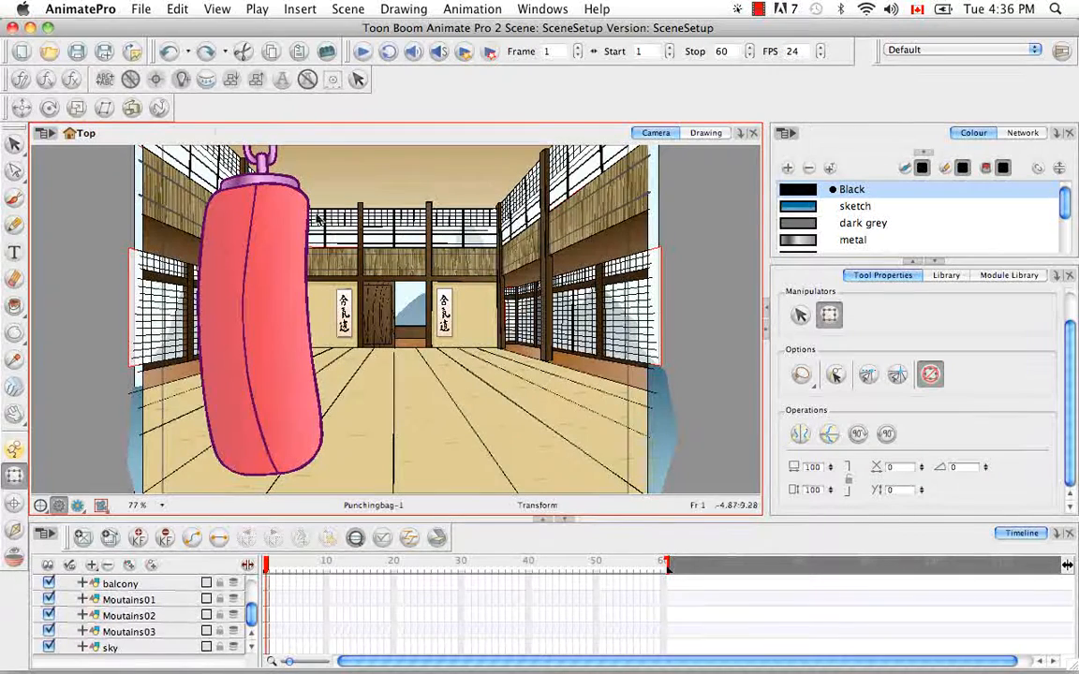
left_click(932, 376)
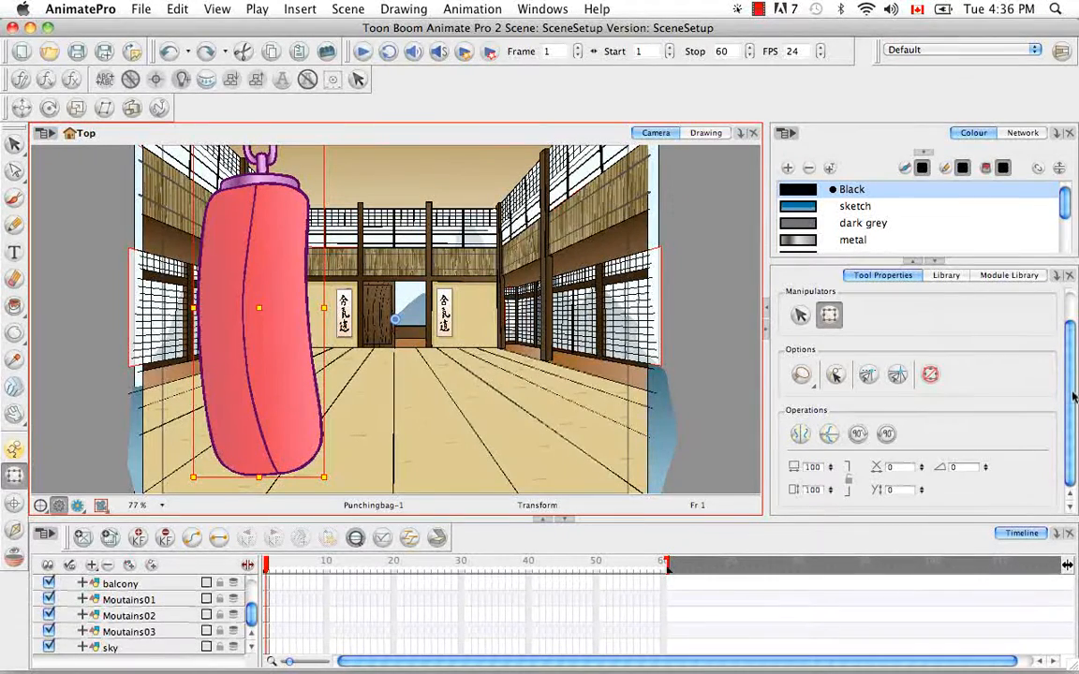
Try out the horizontal and vertical flips and the 90-degree rotations on the punching bag, restoring it each time
left_click(792, 442)
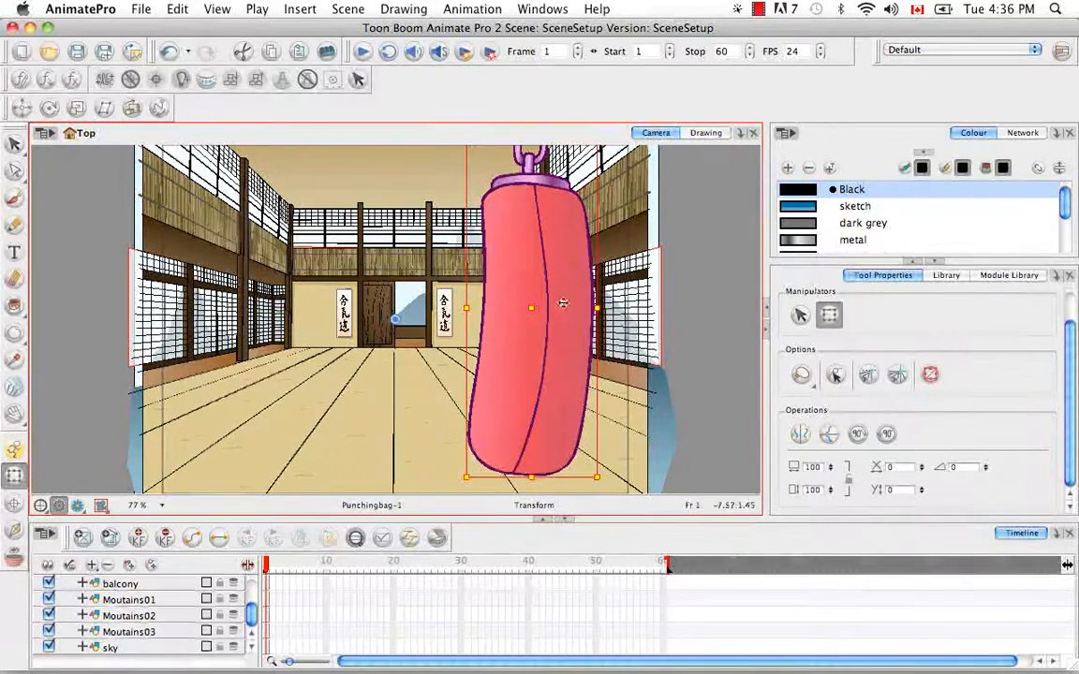
key("super+z")
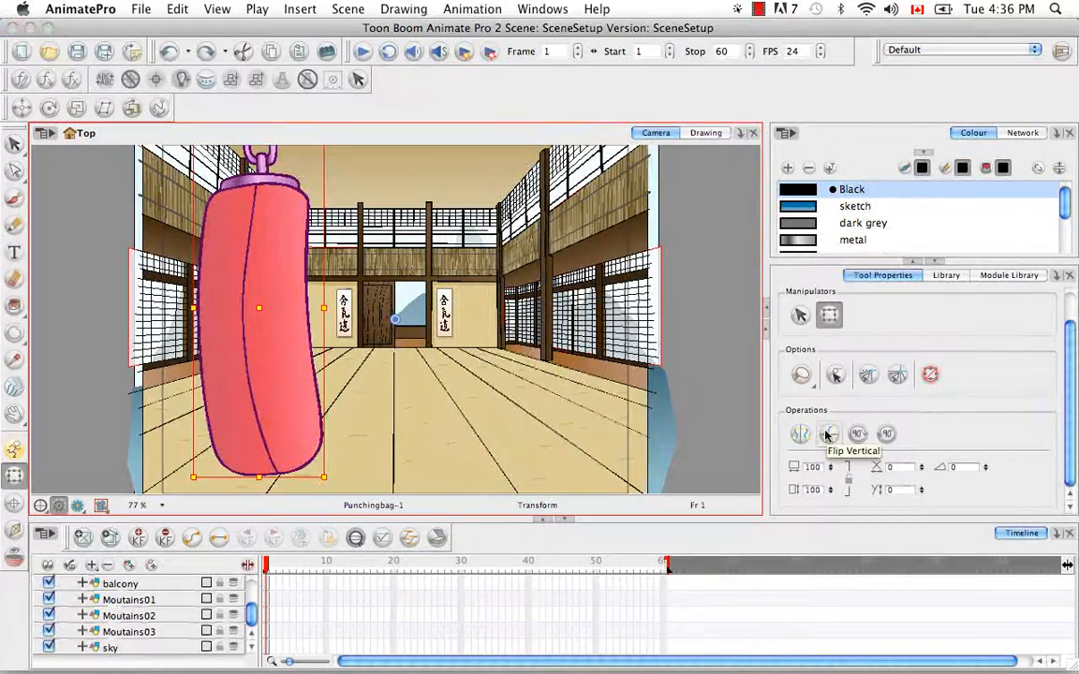
left_click(827, 433)
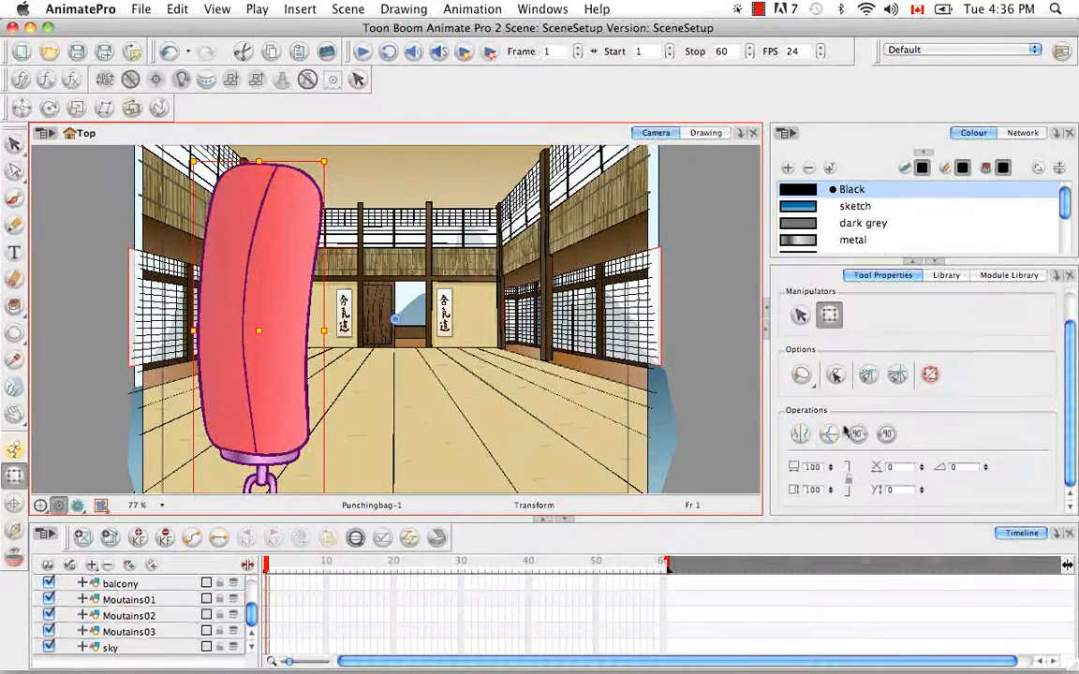
key("super+z")
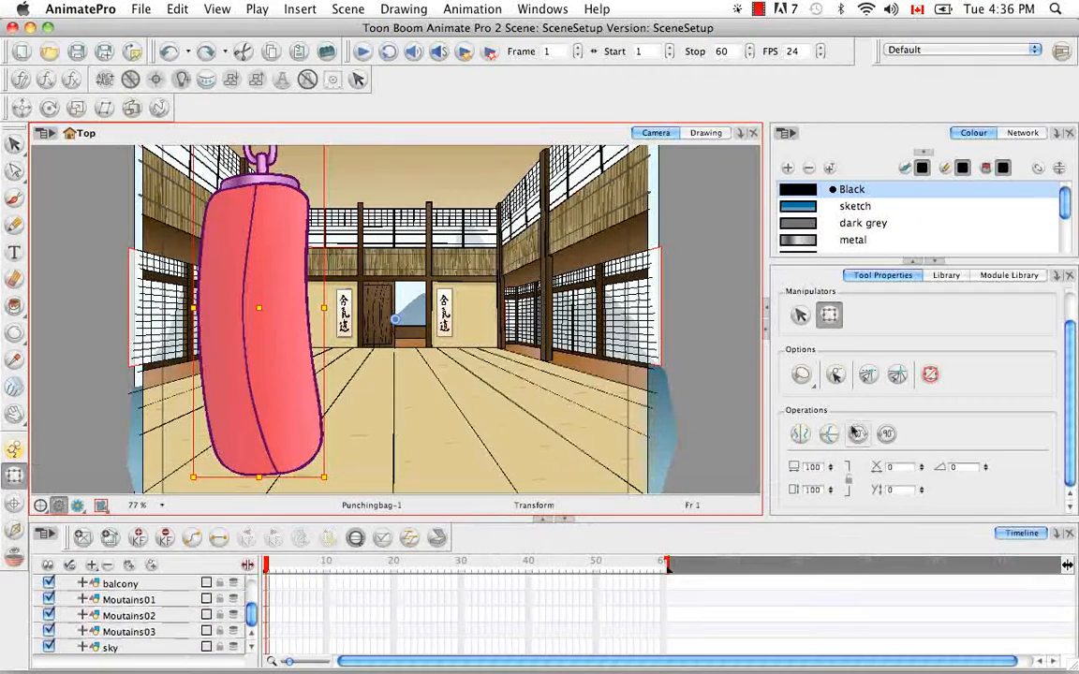
left_click(858, 435)
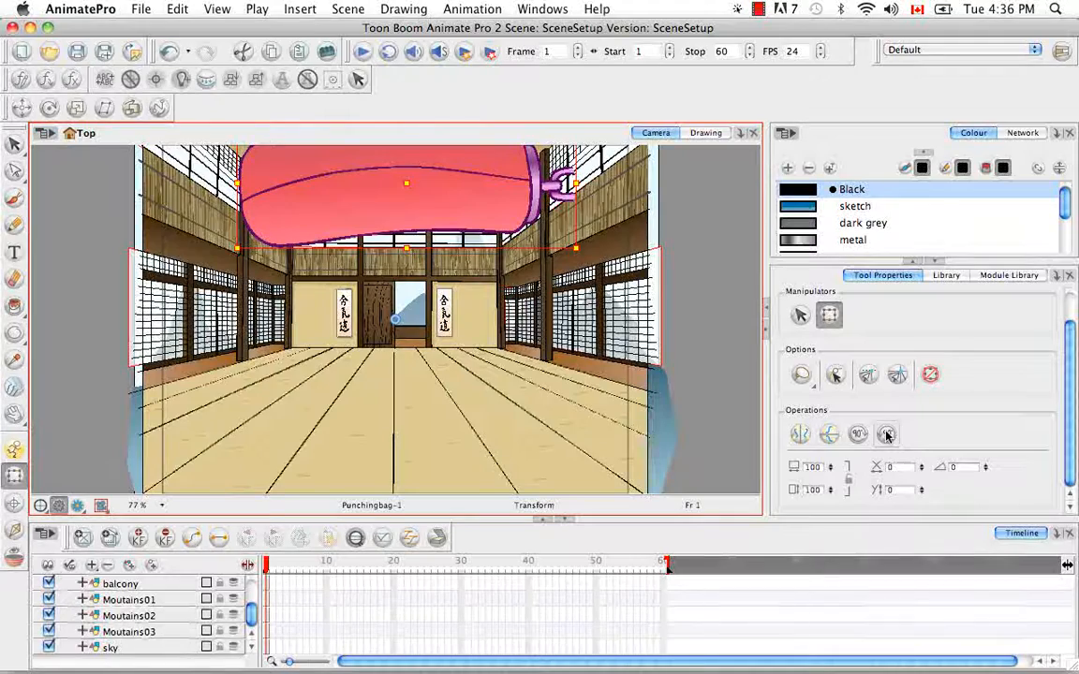
left_click(886, 434)
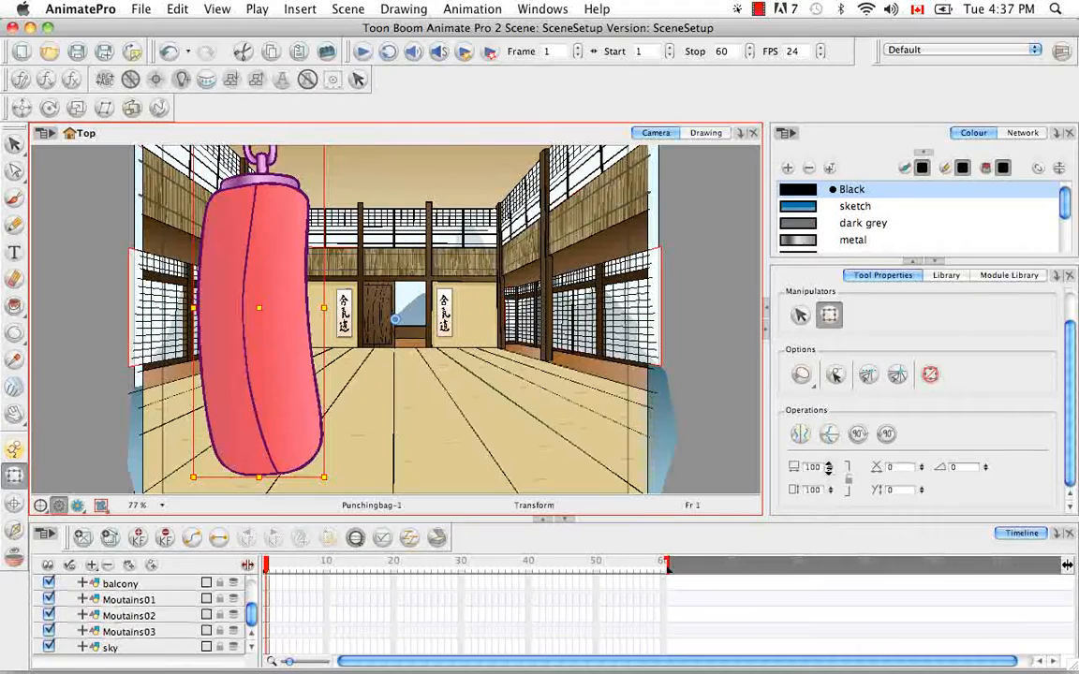
Try widening the punching bag to 123, undo it, and toggle the width and height ratio lock
left_click_drag(832, 403, 831, 405)
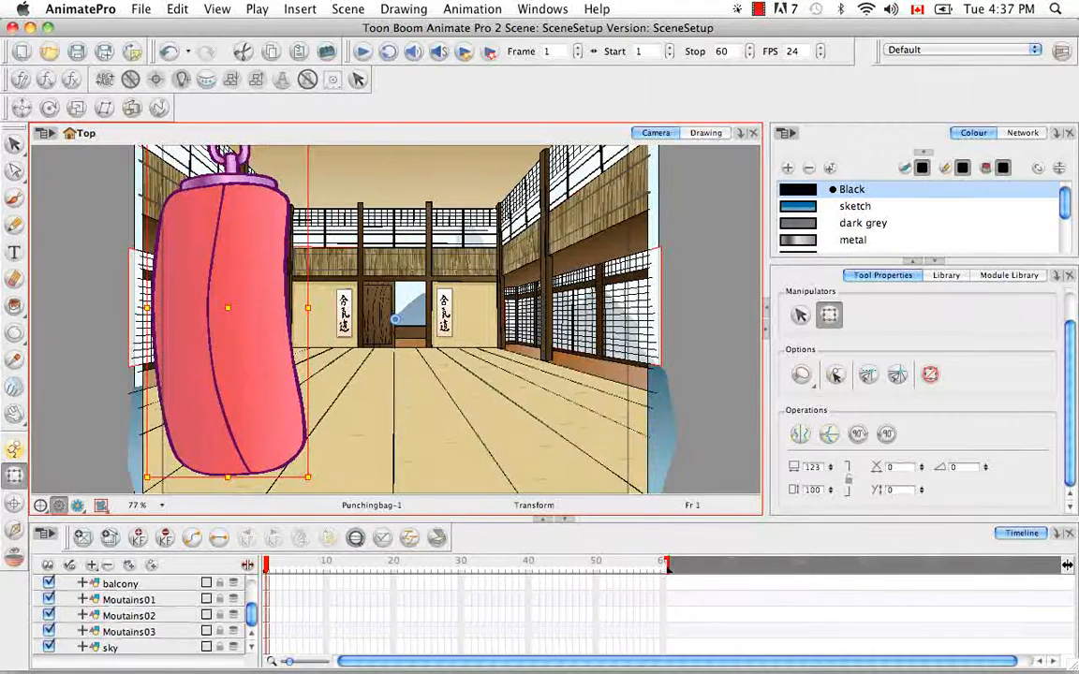
key("super+z")
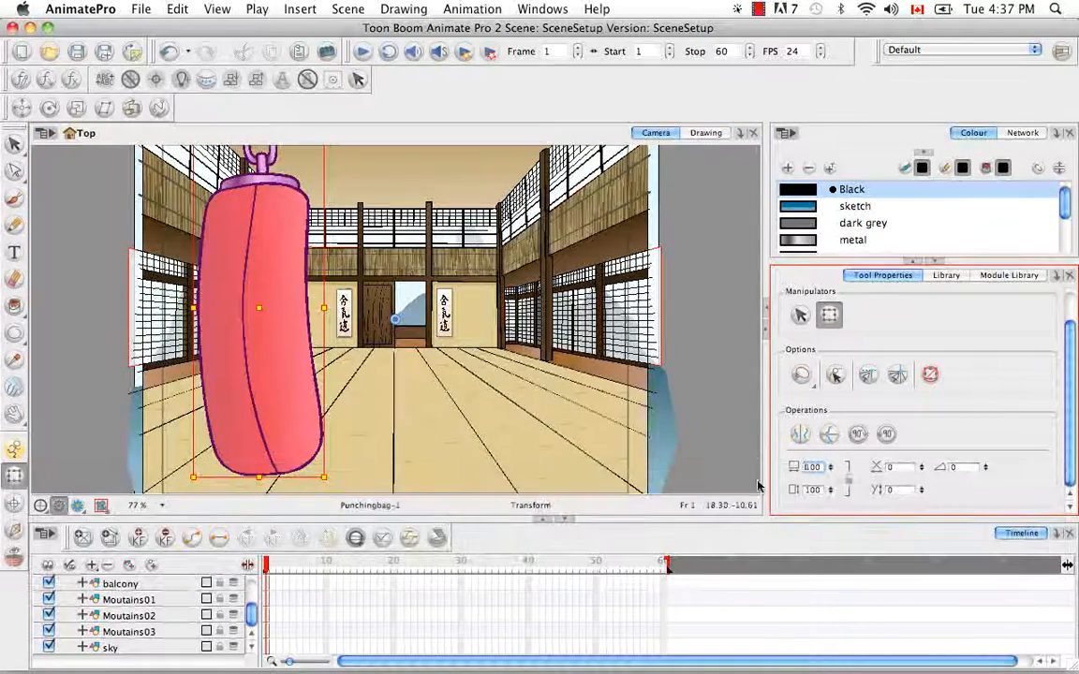
left_click(848, 478)
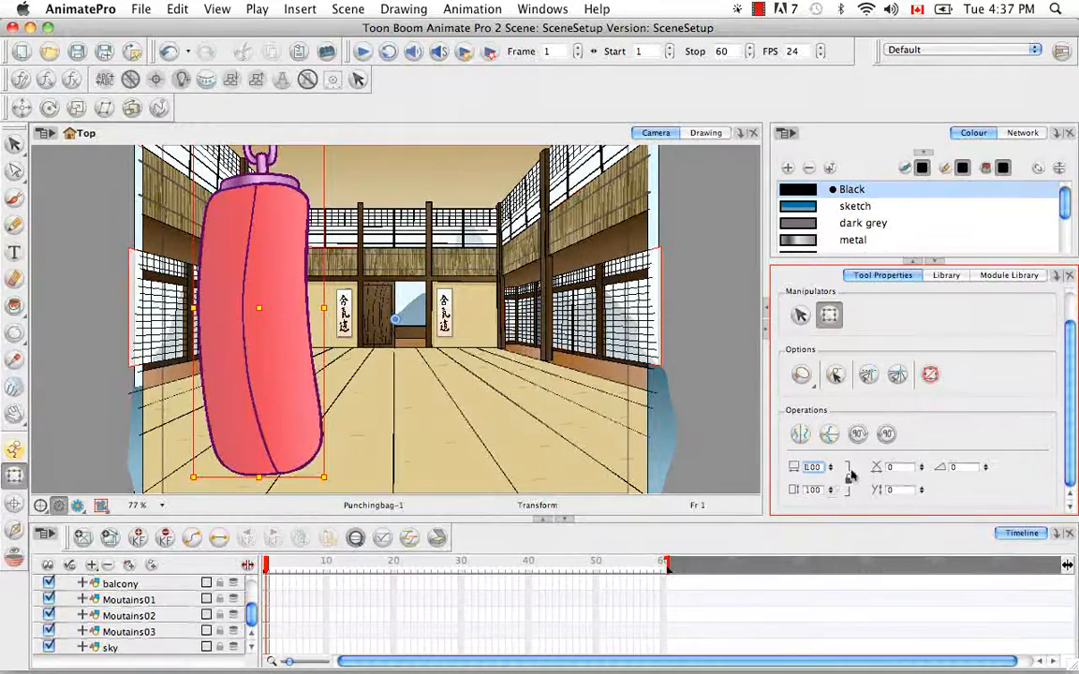
left_click(849, 484)
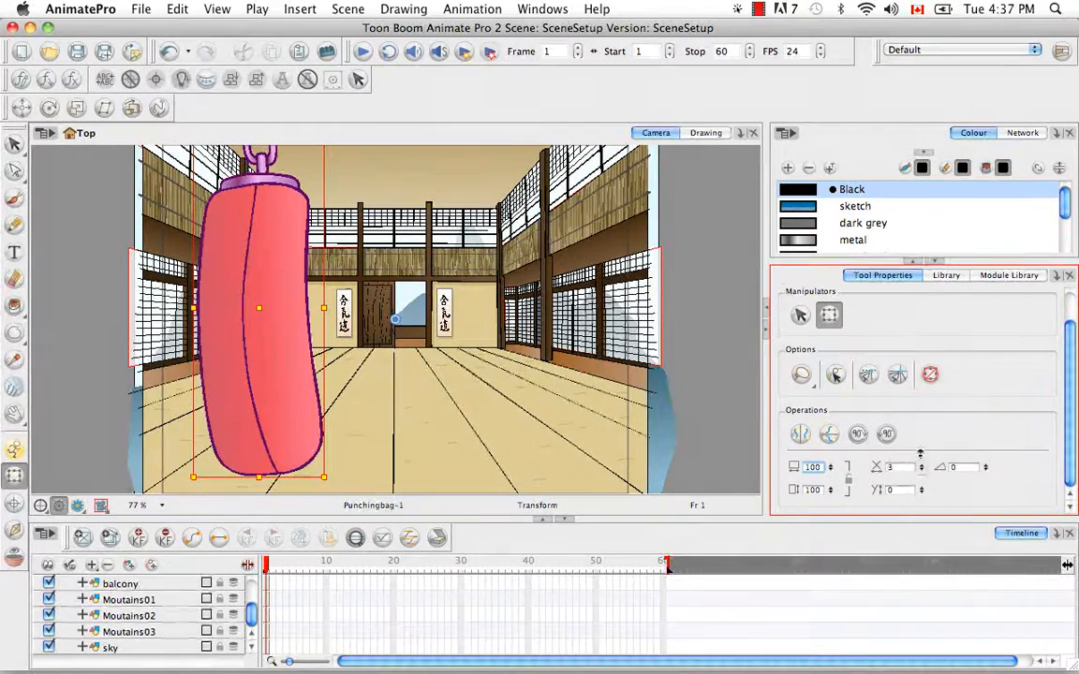
Try offsetting the punching bag to X 47 and Y 29, and restore both offsets to 0
left_click_drag(919, 454, 930, 409)
left_click_drag(922, 468, 919, 405)
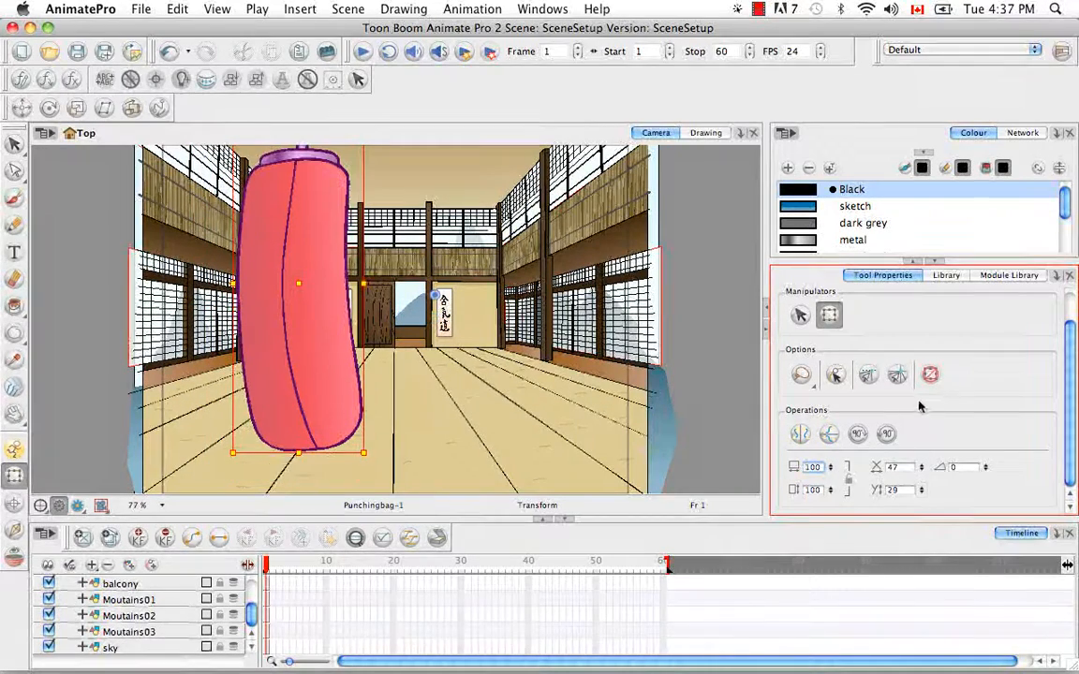
left_click(896, 467)
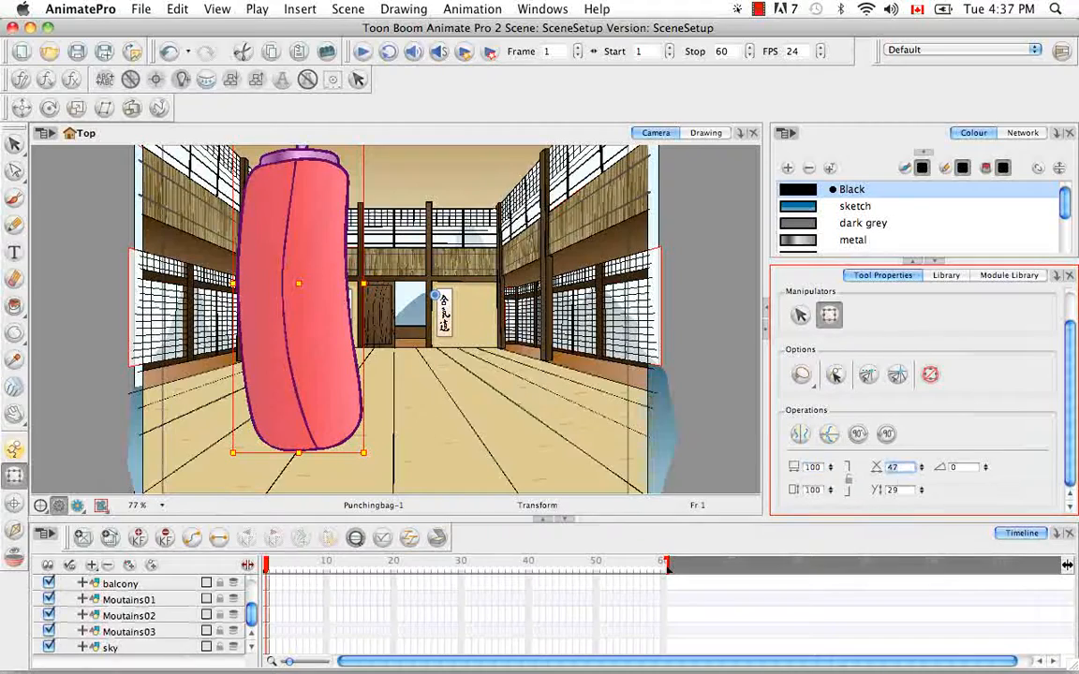
type("0")
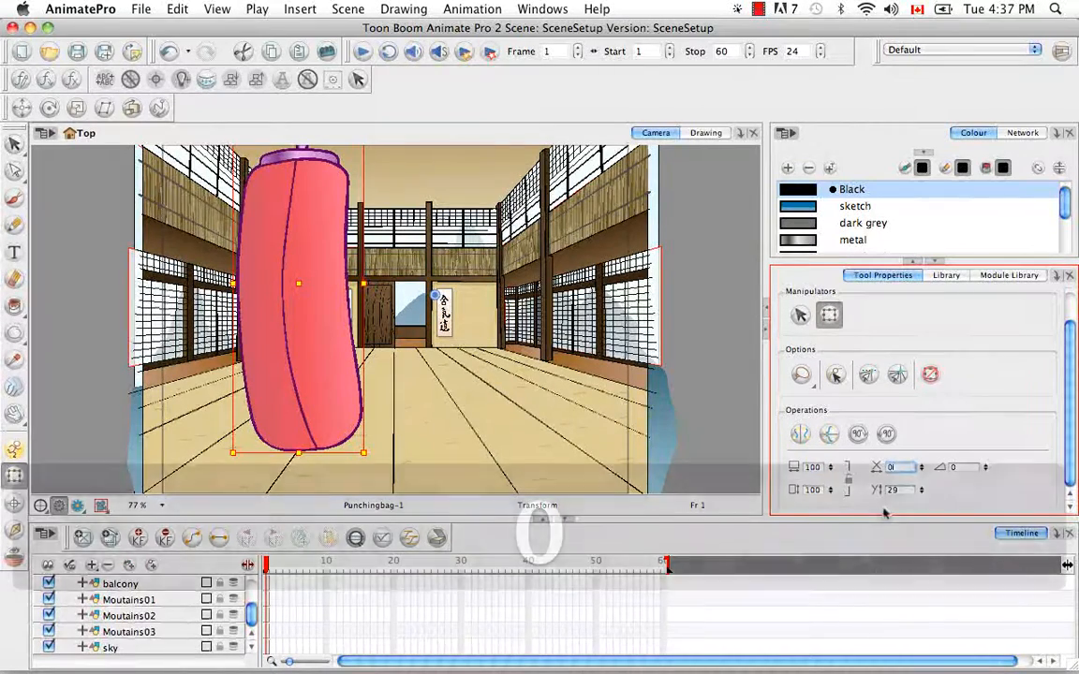
key("Return")
type("0")
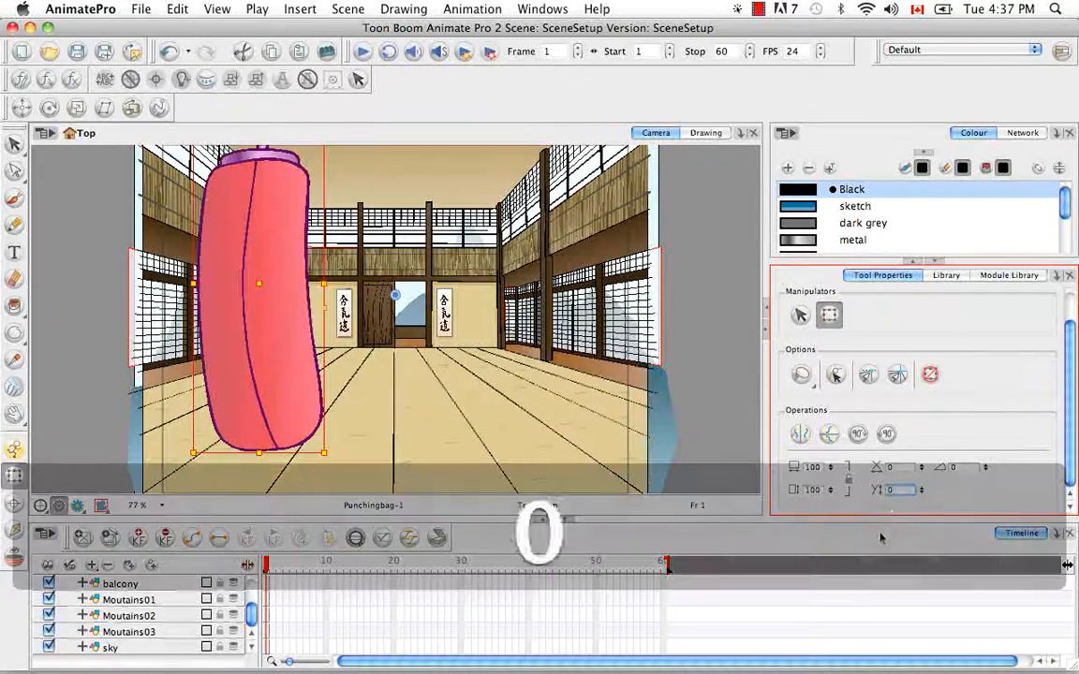
key("Return")
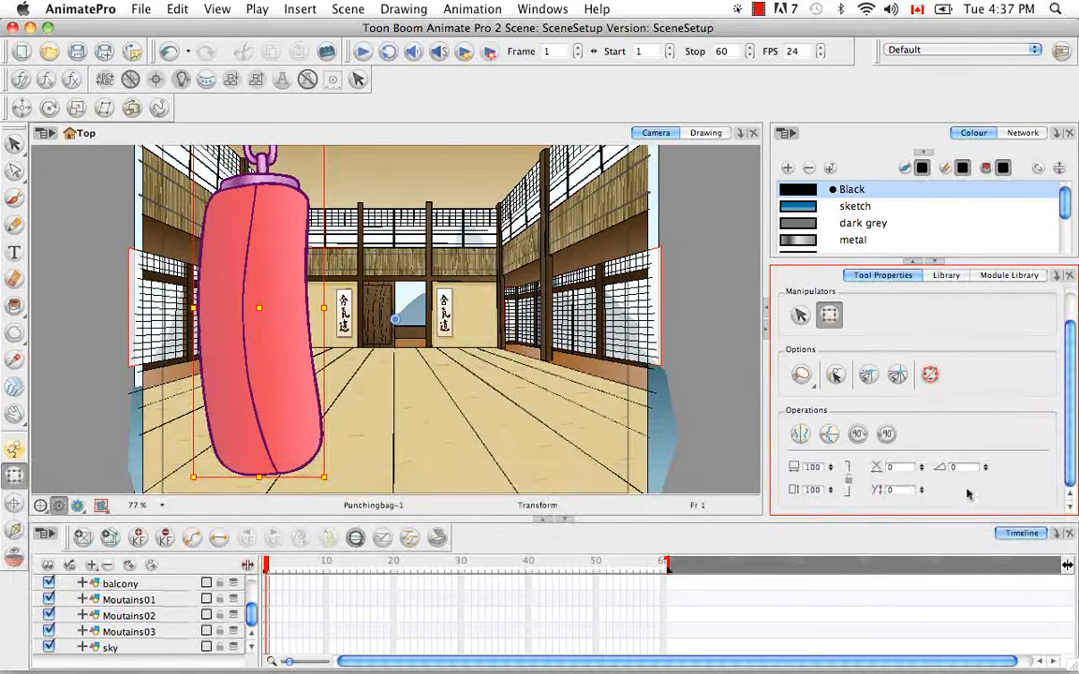
Try rotating the punching bag to 36 degrees, return the angle to 0 and reset its transformation
left_click_drag(982, 442, 985, 438)
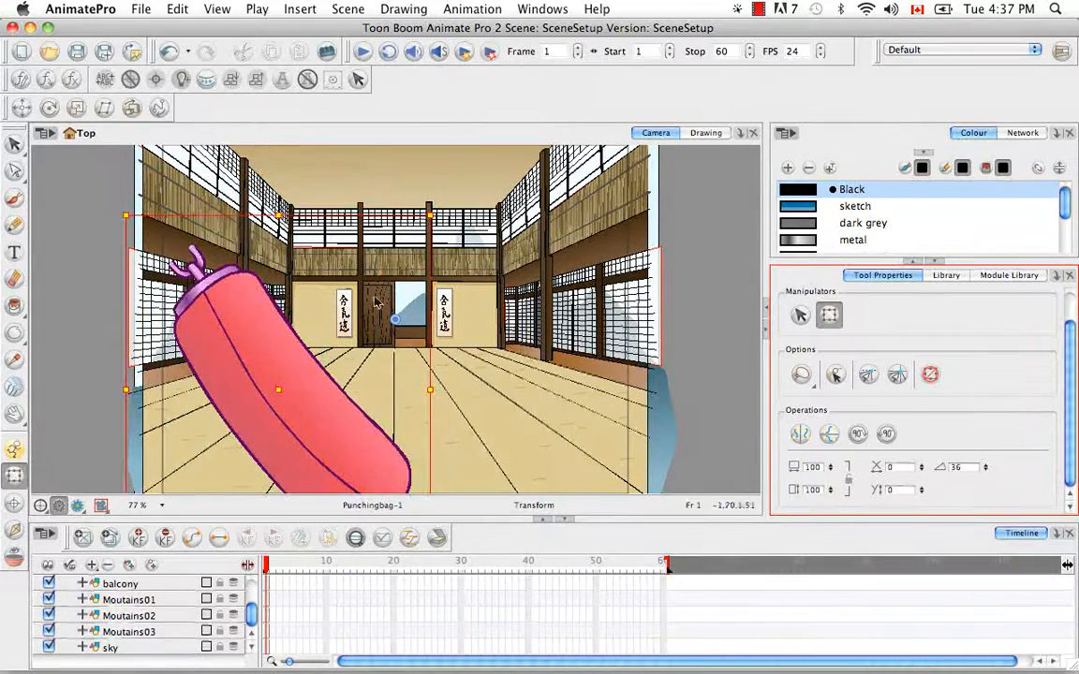
double_click(955, 467)
type("0")
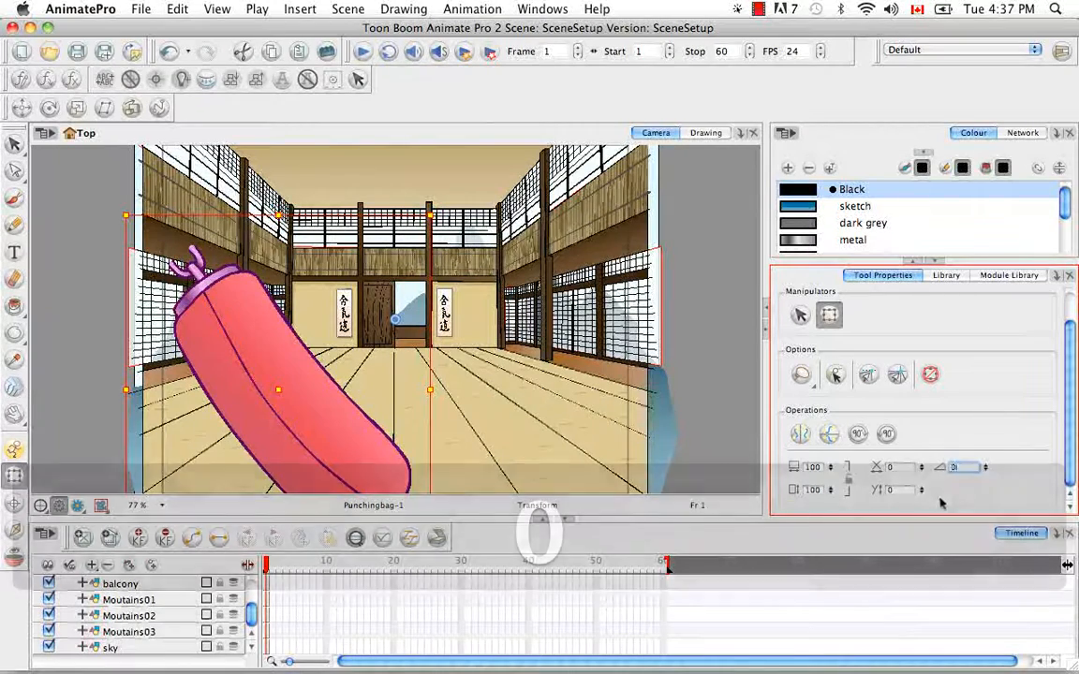
key("Return")
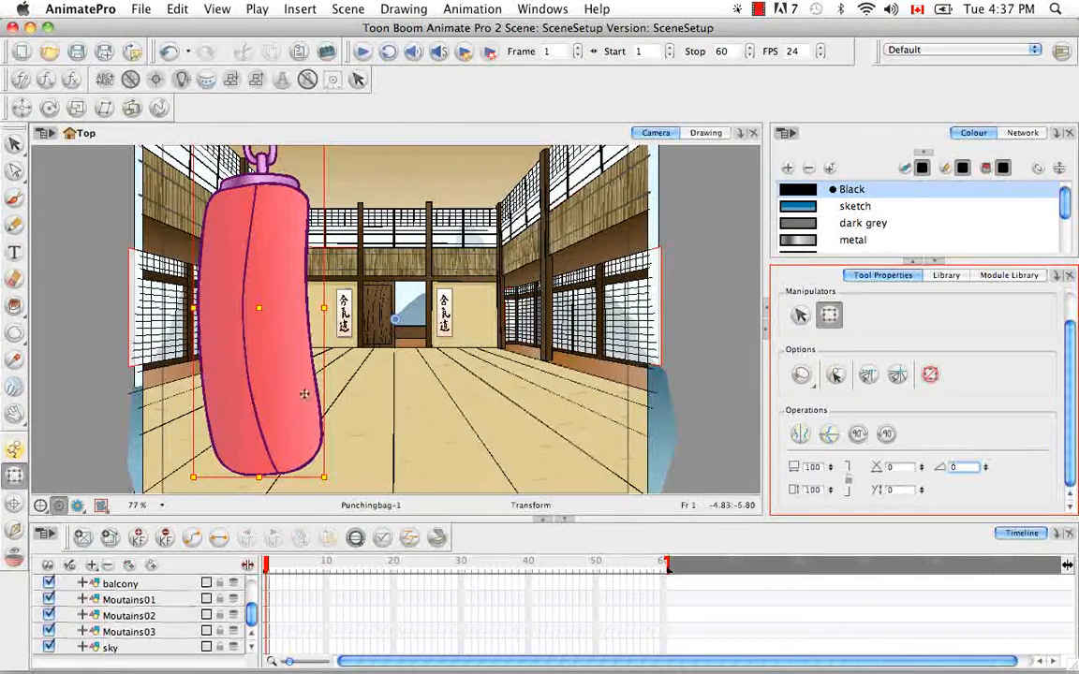
left_click(464, 12)
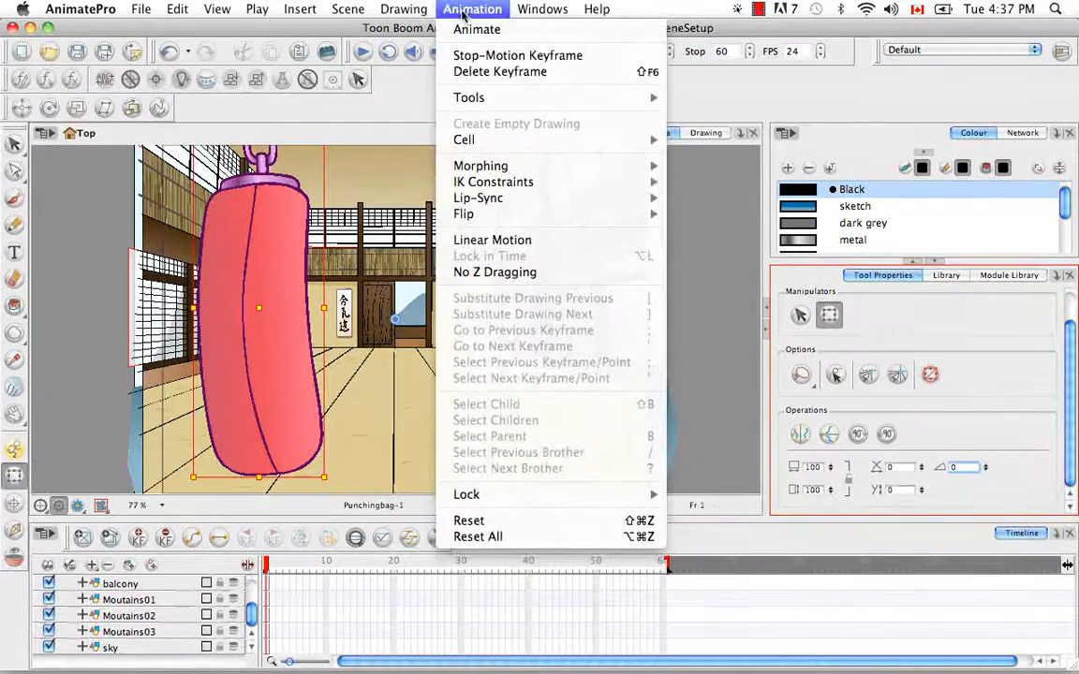
left_click(550, 520)
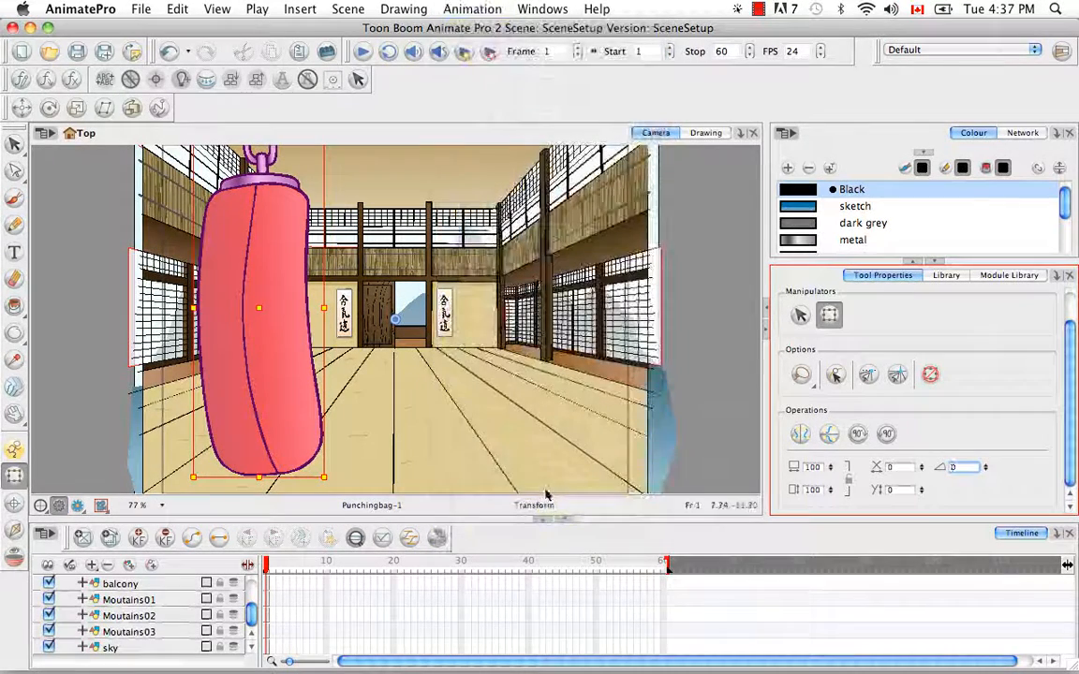
Rotate the punching bag 90 degrees clockwise twice, and restore it by clearing all values on the Punchingbag layer
left_click(859, 436)
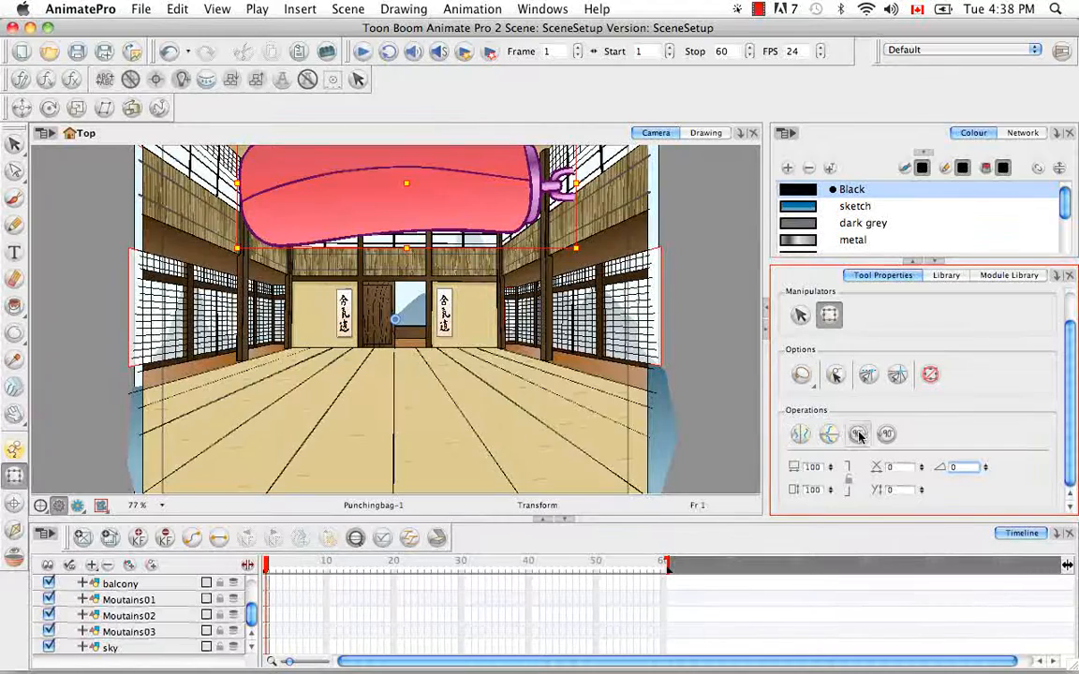
left_click(858, 433)
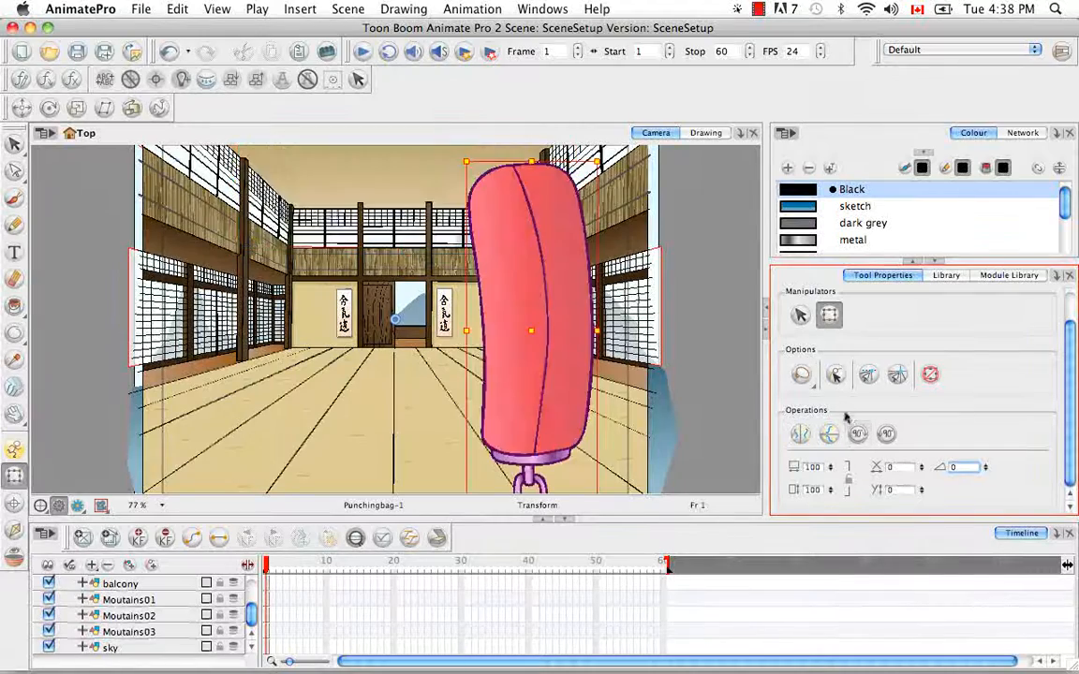
left_click(354, 538)
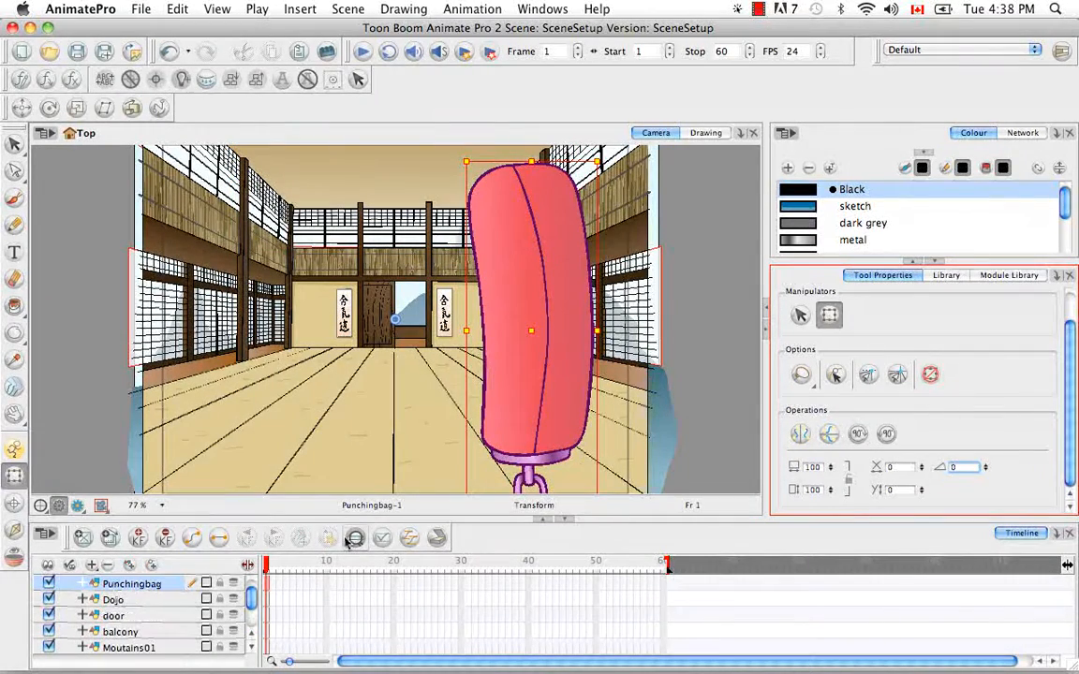
right_click(170, 585)
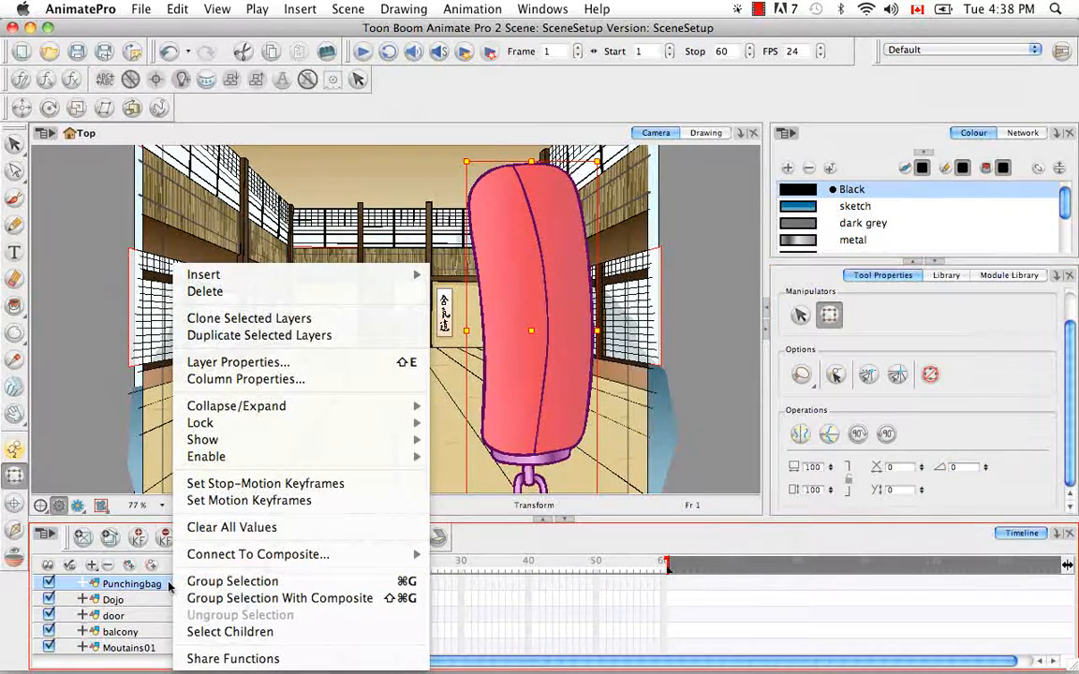
left_click(196, 527)
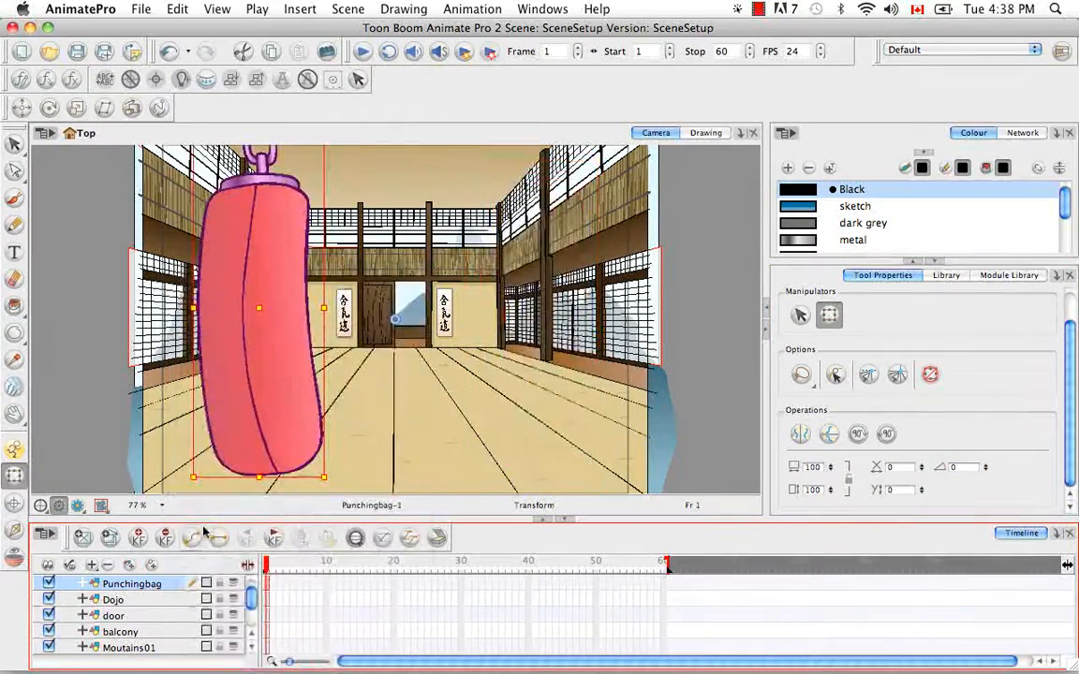
Deselect the punching bag in the camera view and lock the Punchingbag layer
left_click(715, 324)
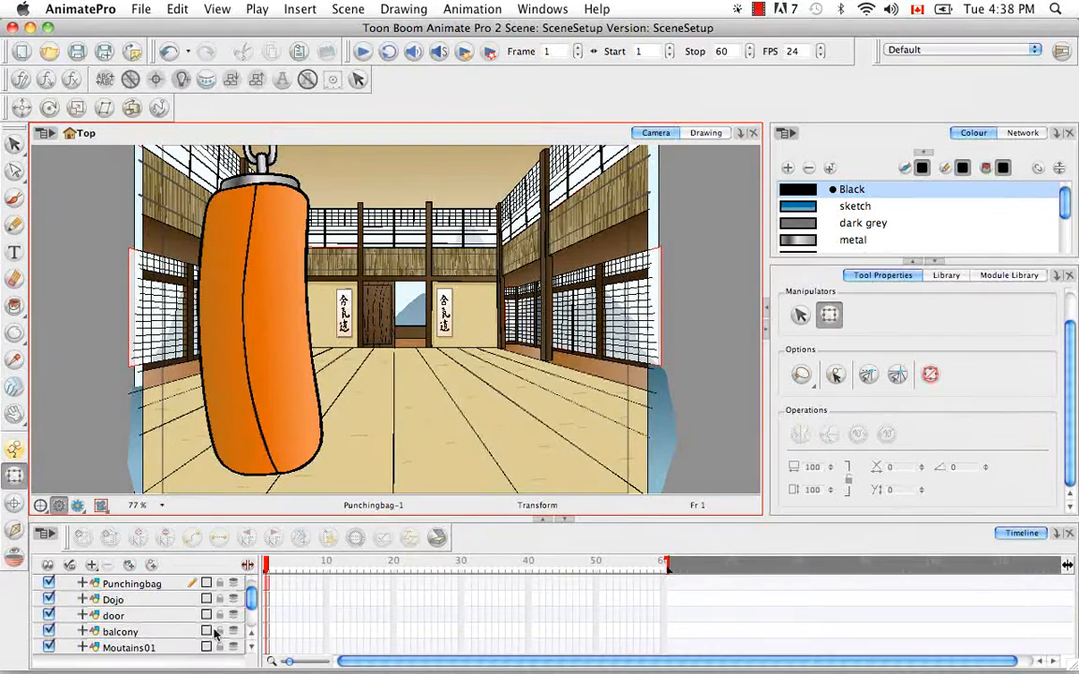
left_click(150, 585)
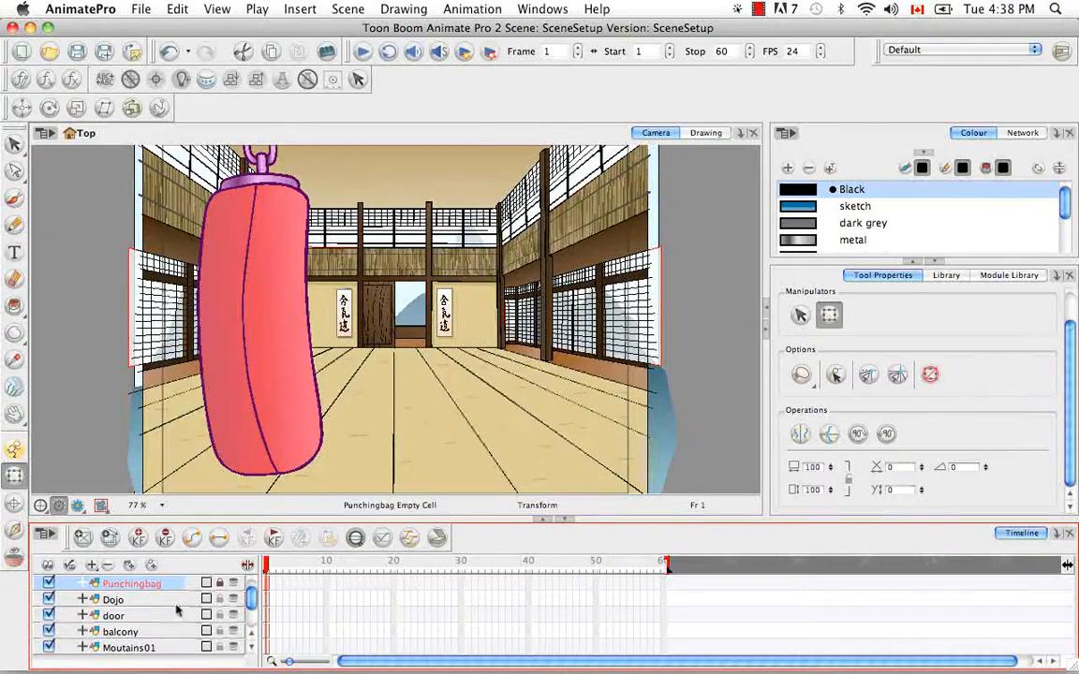
left_click(70, 412)
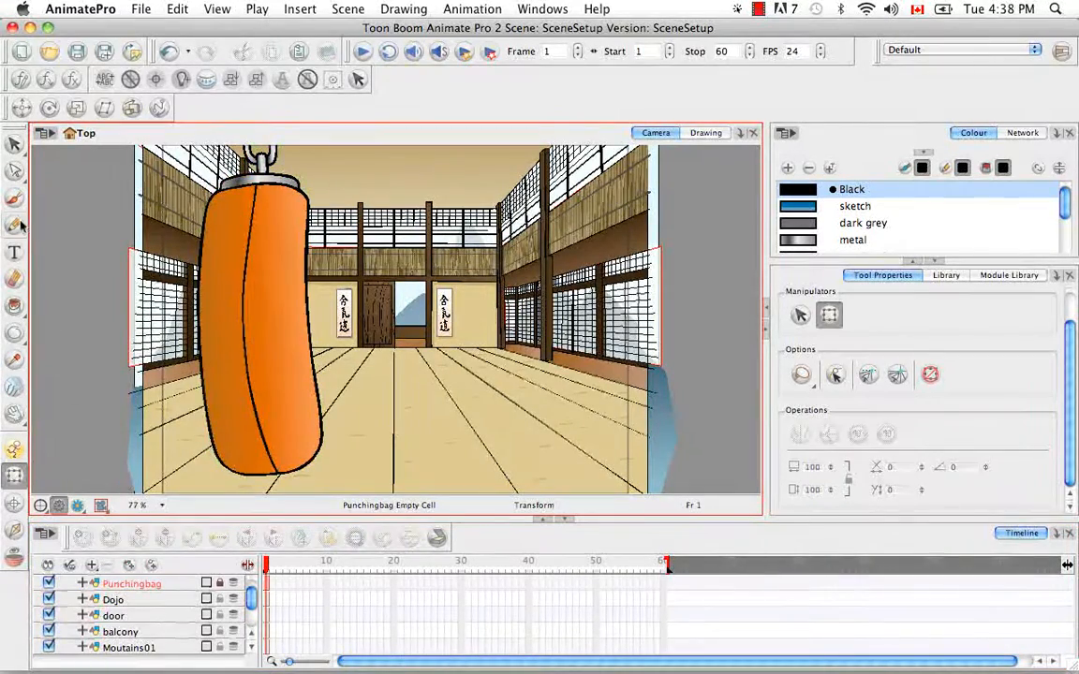
Try moving the background artwork behind the locked punching bag, and undo the move
left_click(377, 378)
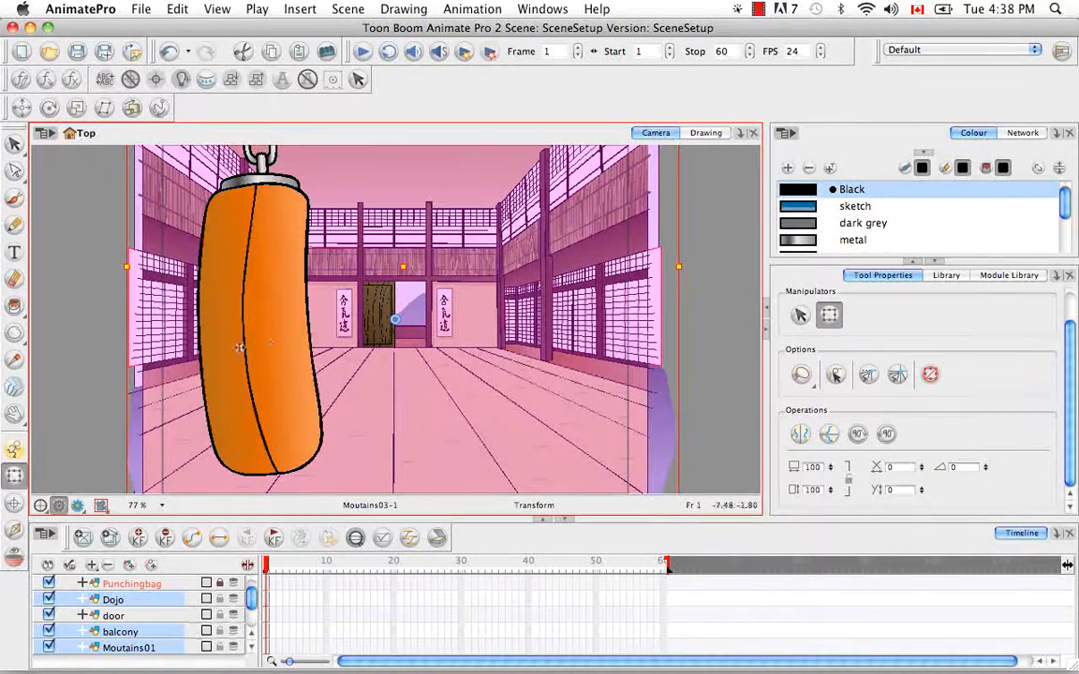
left_click_drag(387, 429, 544, 402)
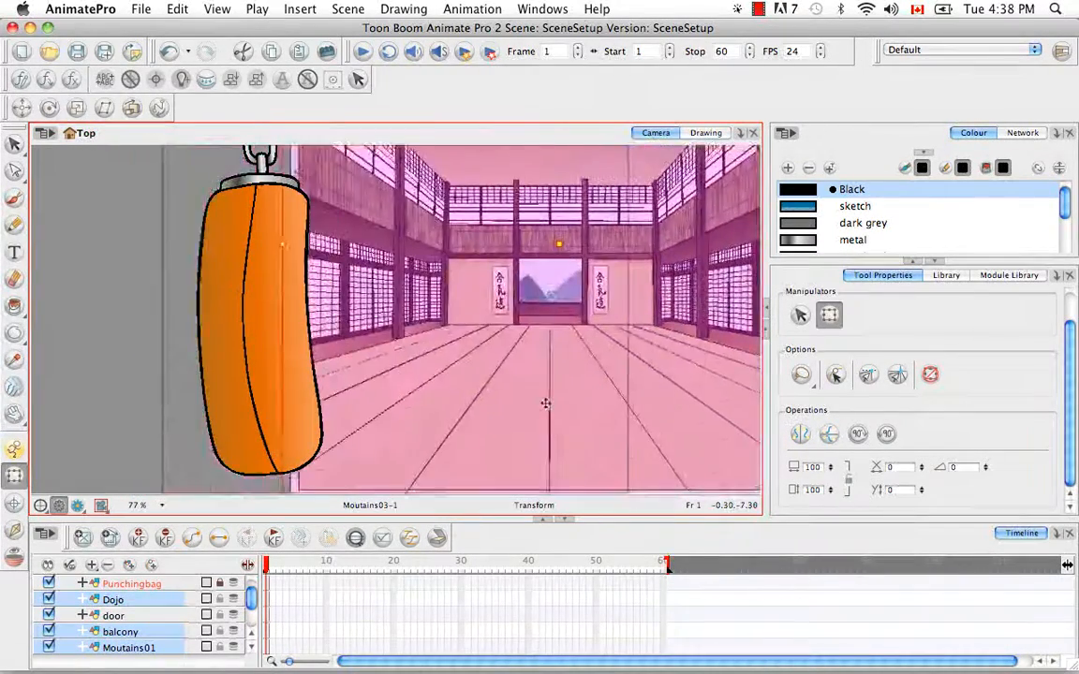
key("super+z")
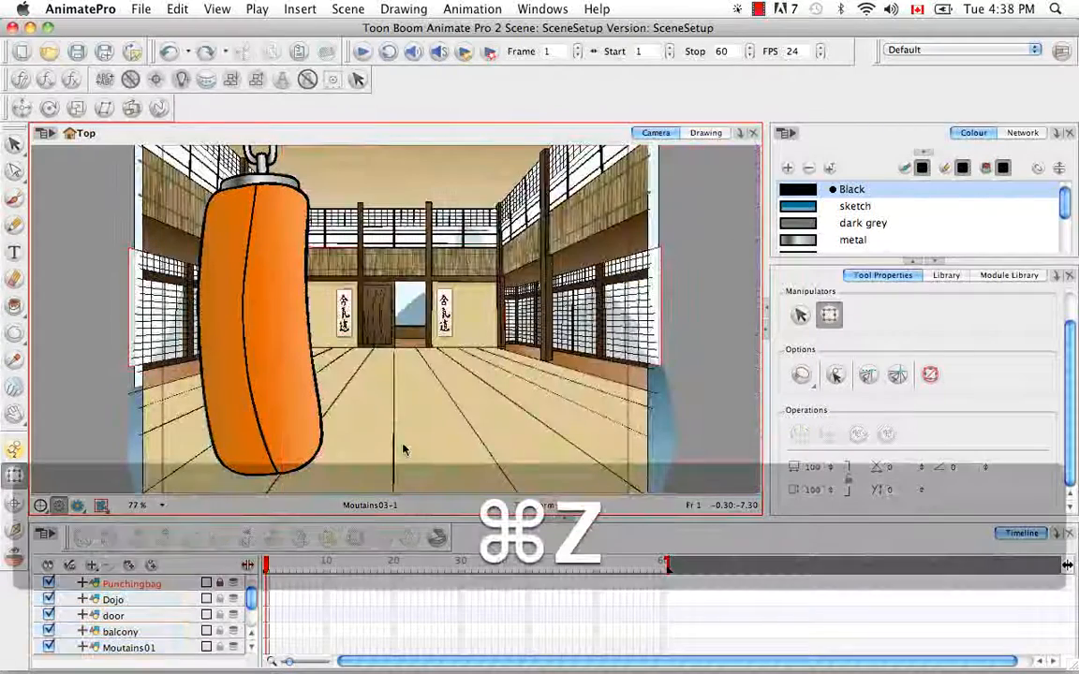
Select the layers from Punchingbag to balcony, lock and unlock them together, and clear the selection
left_click(169, 585)
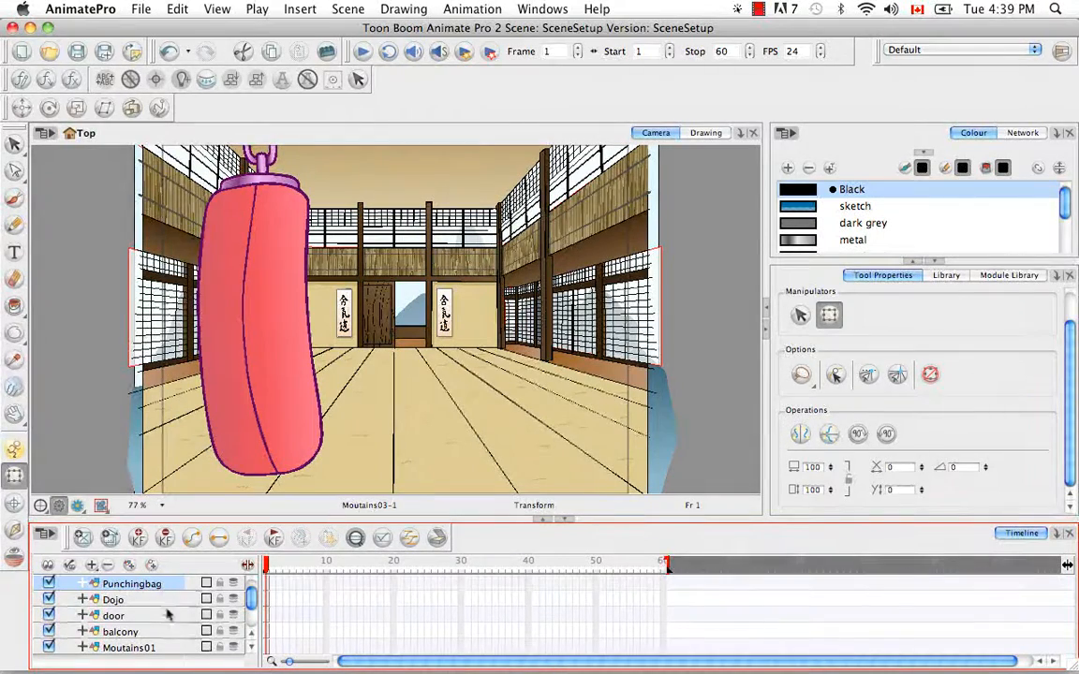
left_click(169, 632, "shift")
left_click(220, 583)
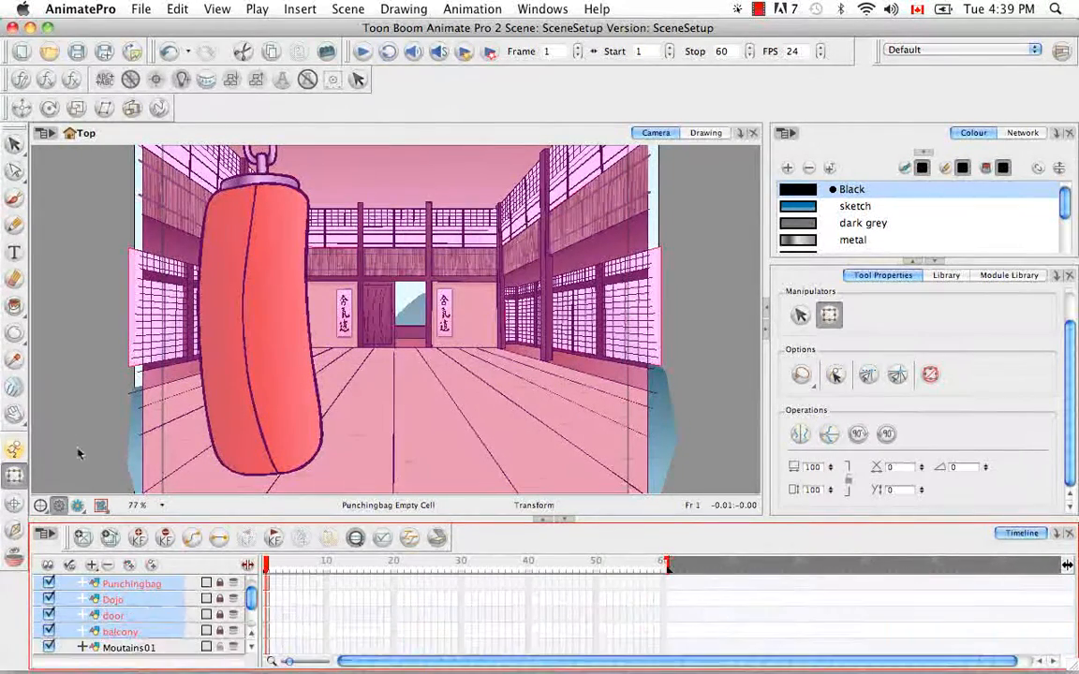
left_click(221, 585)
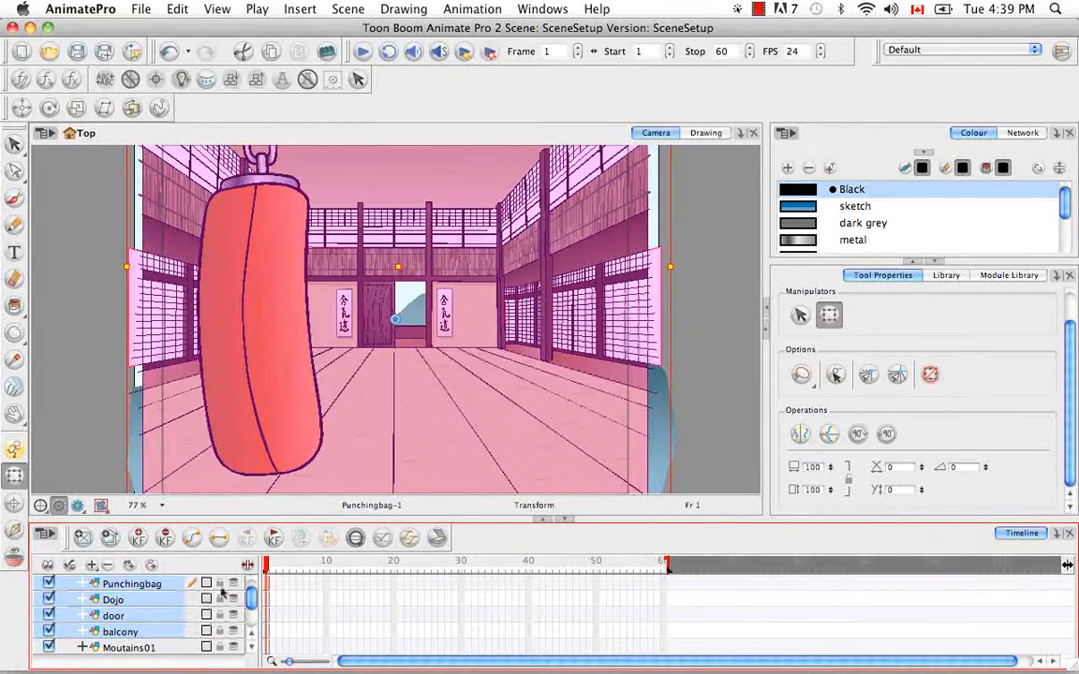
left_click(71, 438)
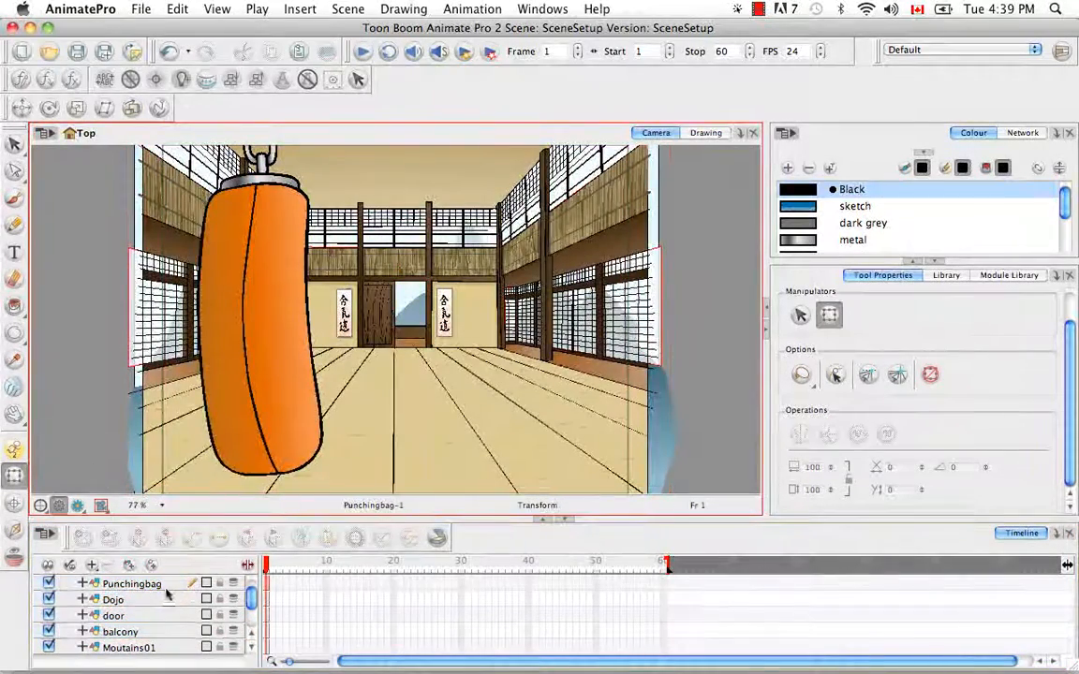
Select the punching bag and lock all layers of the scene at once
left_click(279, 417)
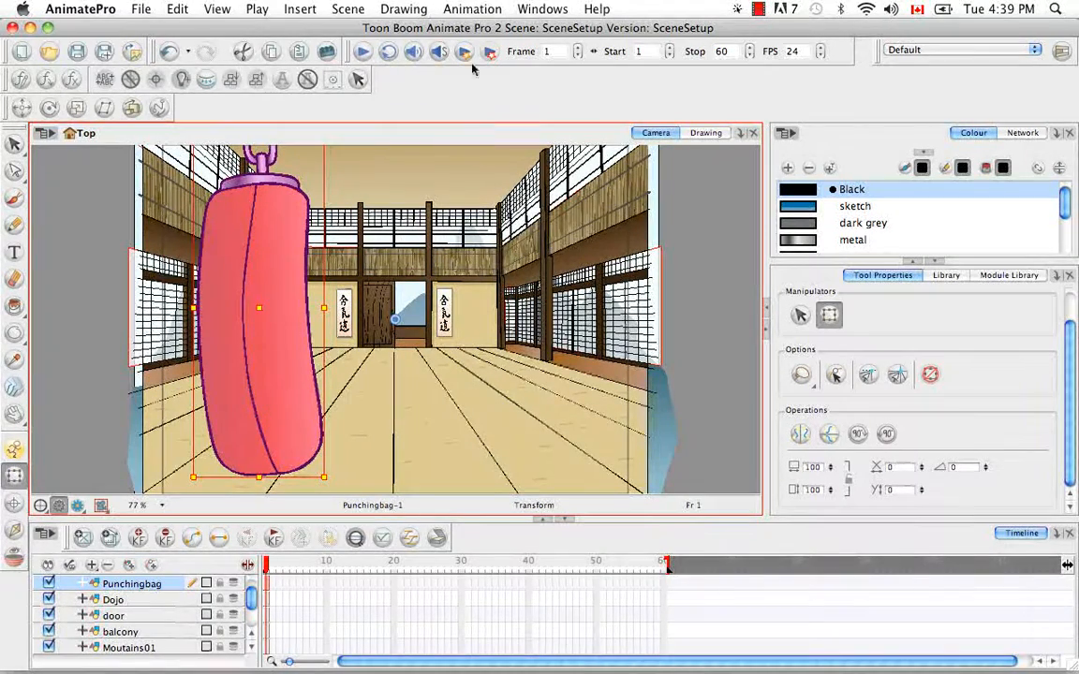
left_click(470, 10)
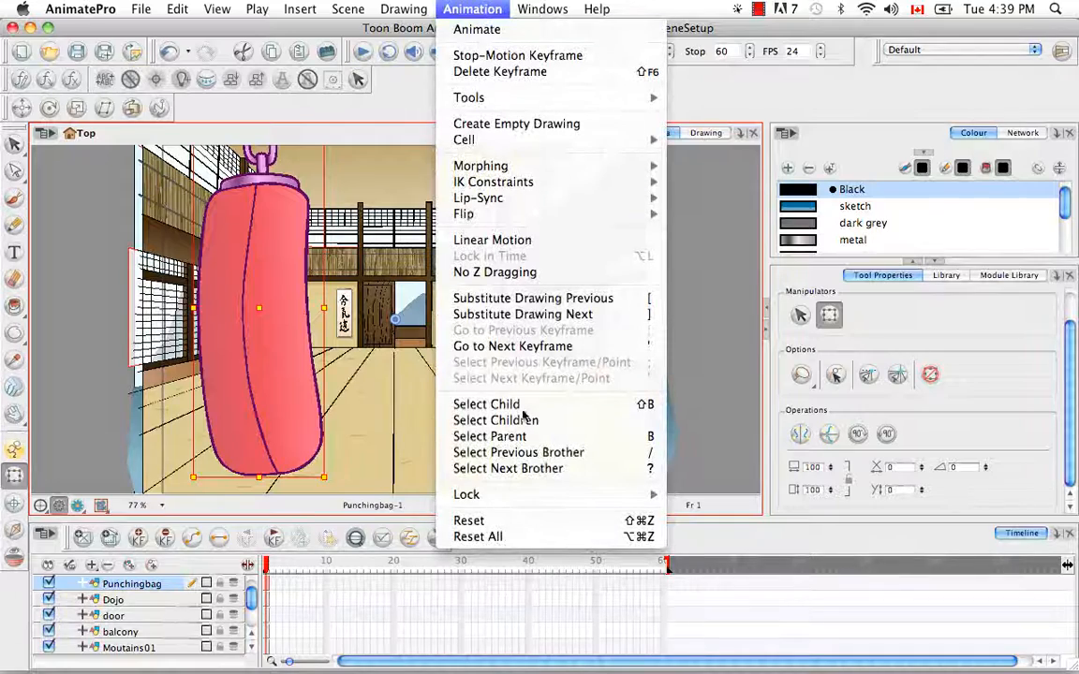
mouse_move(539, 498)
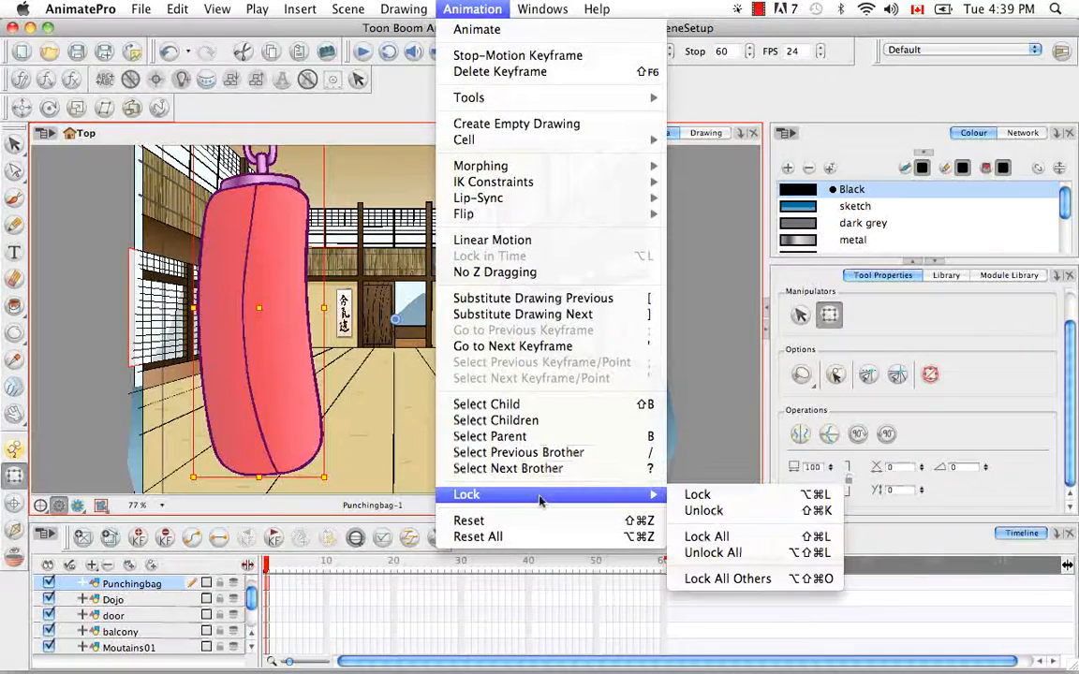
left_click(747, 536)
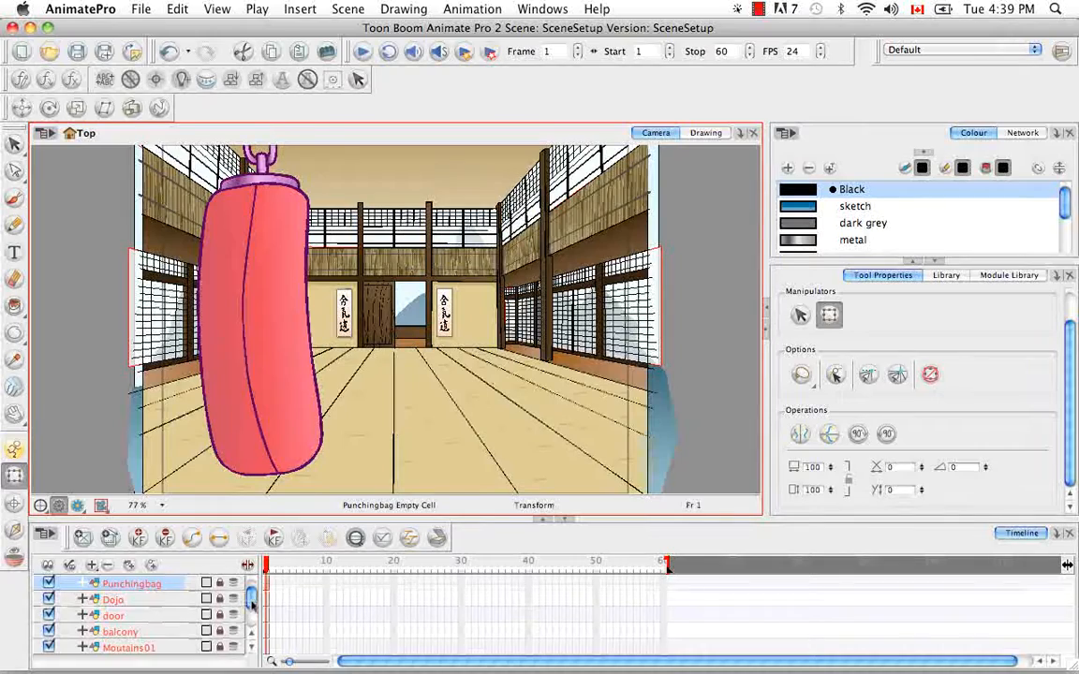
Toggle the Text layer's visibility on and off, and unlock all layers
mouse_move(252, 601)
left_mouse_down()
mouse_move(252, 631)
mouse_move(253, 586)
left_mouse_up()
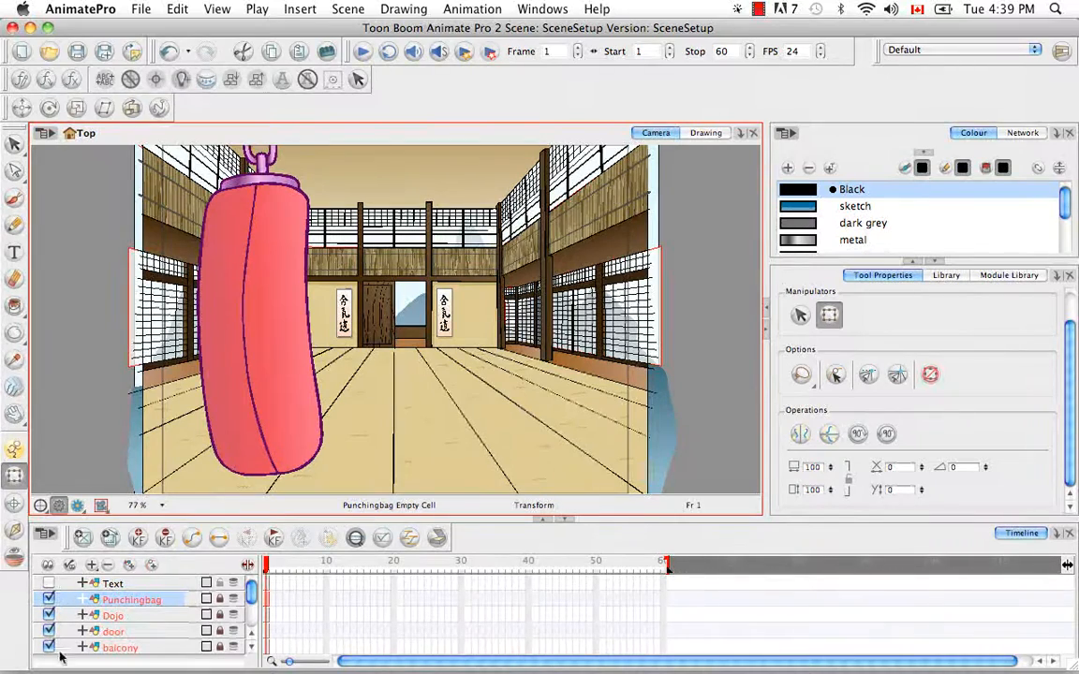
left_click(49, 583)
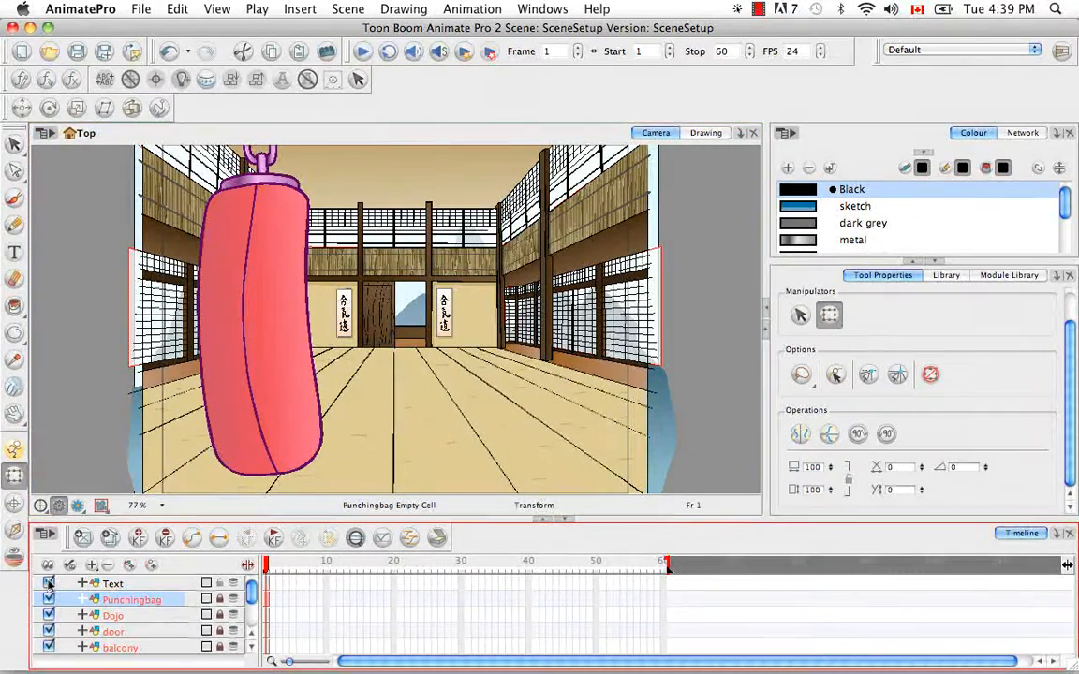
left_click(49, 584)
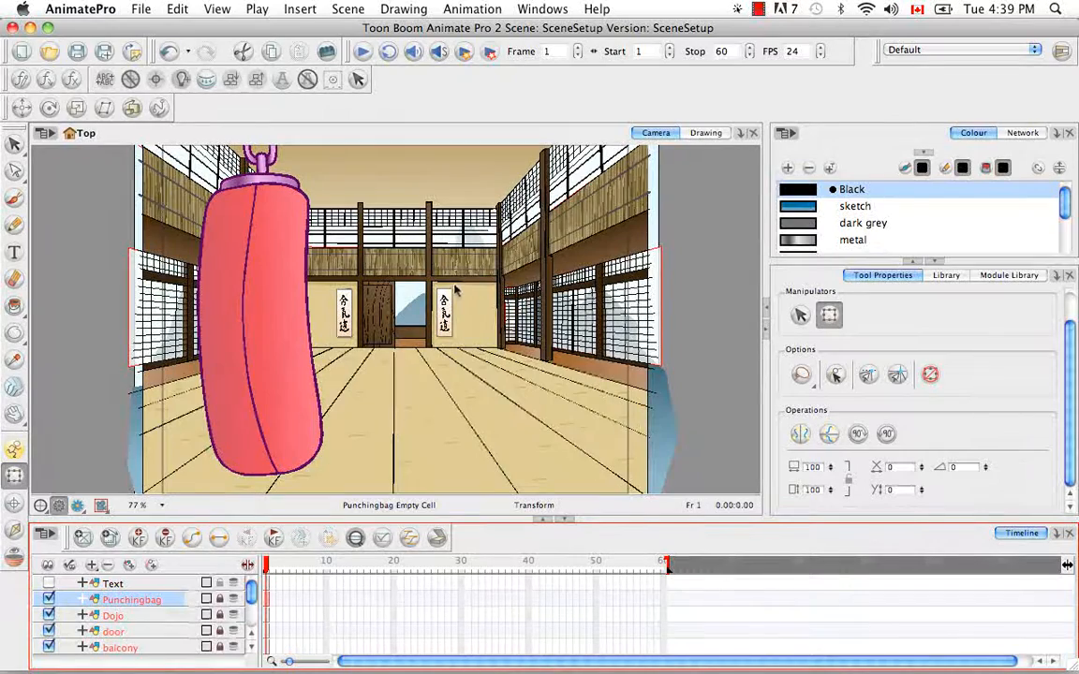
left_click(471, 9)
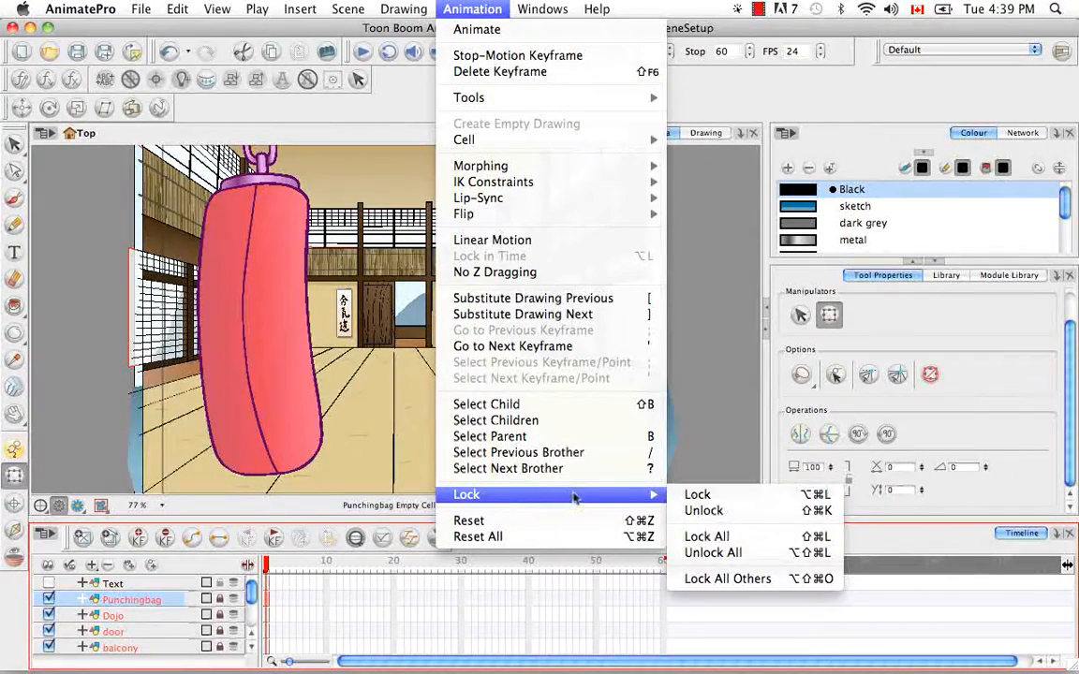
left_click(730, 552)
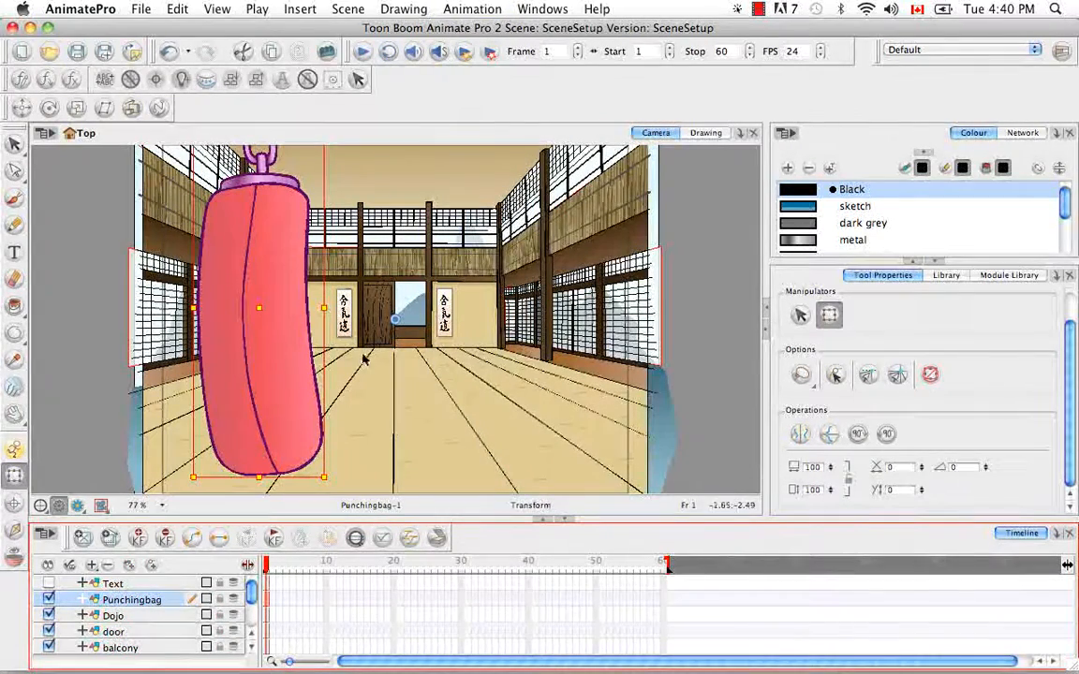
Select the Punchingbag and Dojo layers together and lock all other layers of the scene
left_click(138, 617, "shift")
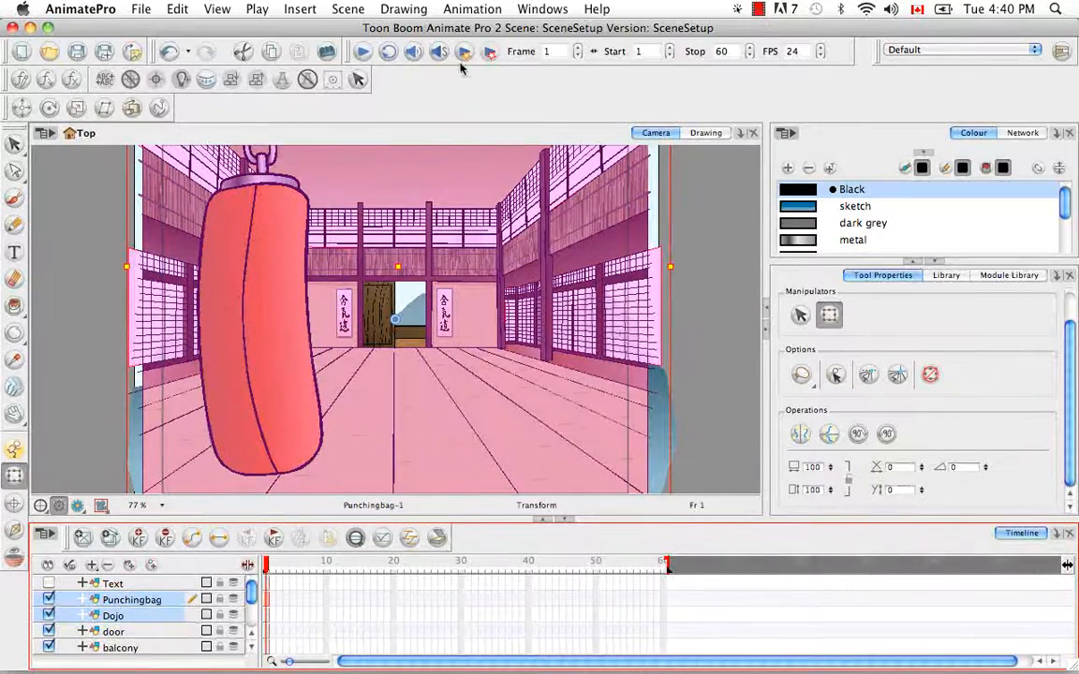
left_click(472, 8)
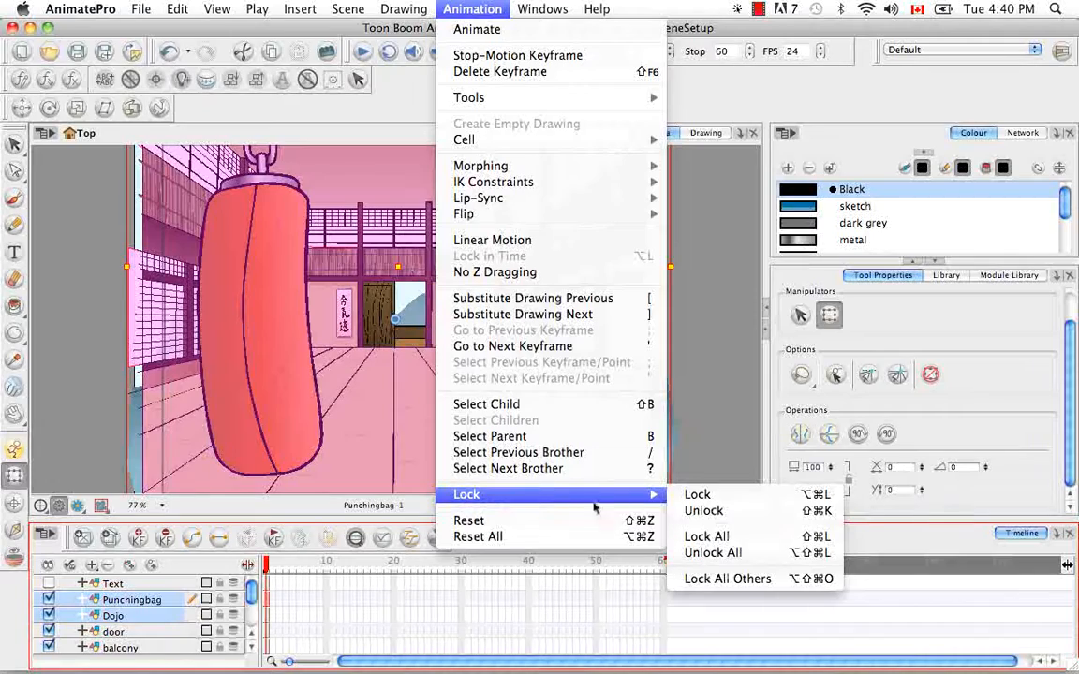
left_click(716, 579)
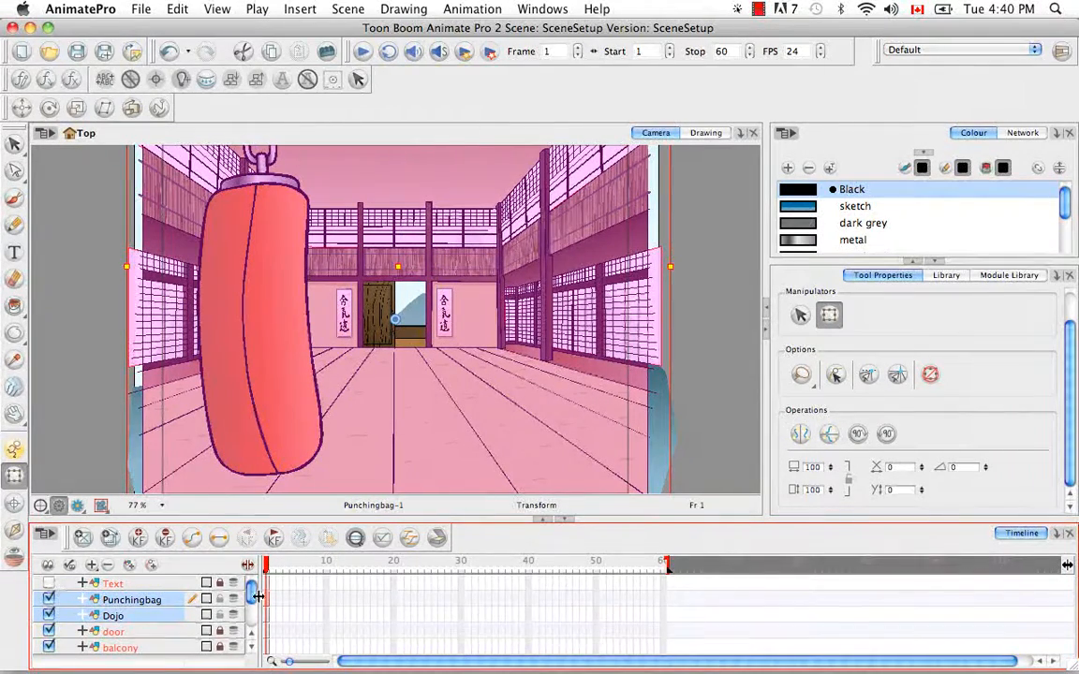
scroll(255, 591, "down", 4)
scroll(253, 585, "up", 4)
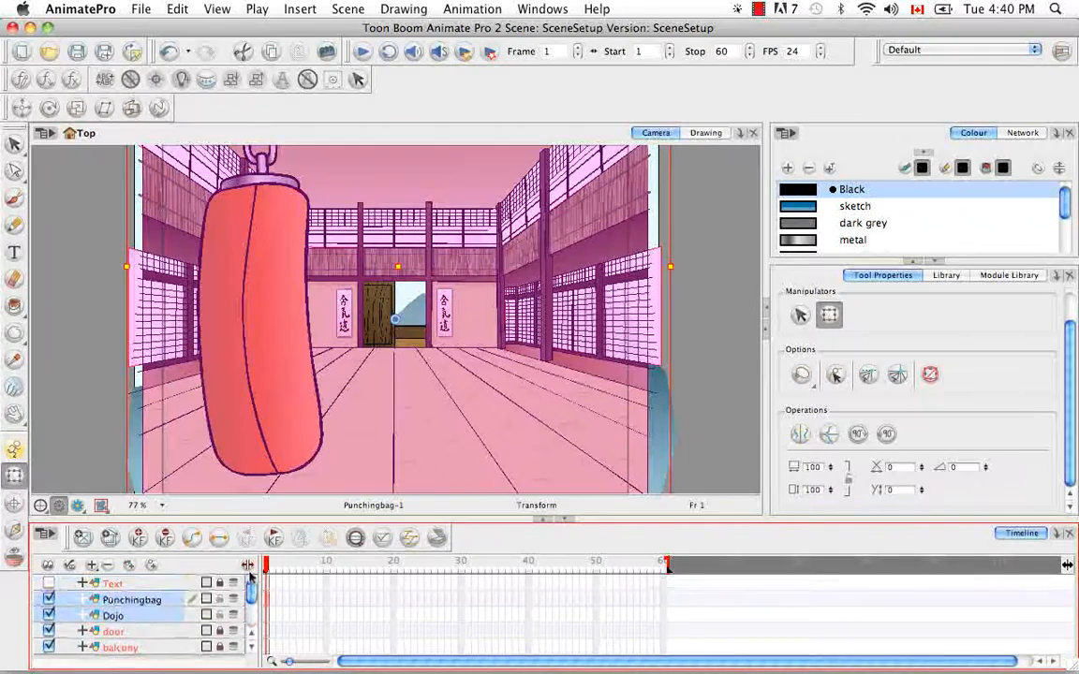
Unlock all layers of the scene at once
left_click(466, 11)
mouse_move(556, 496)
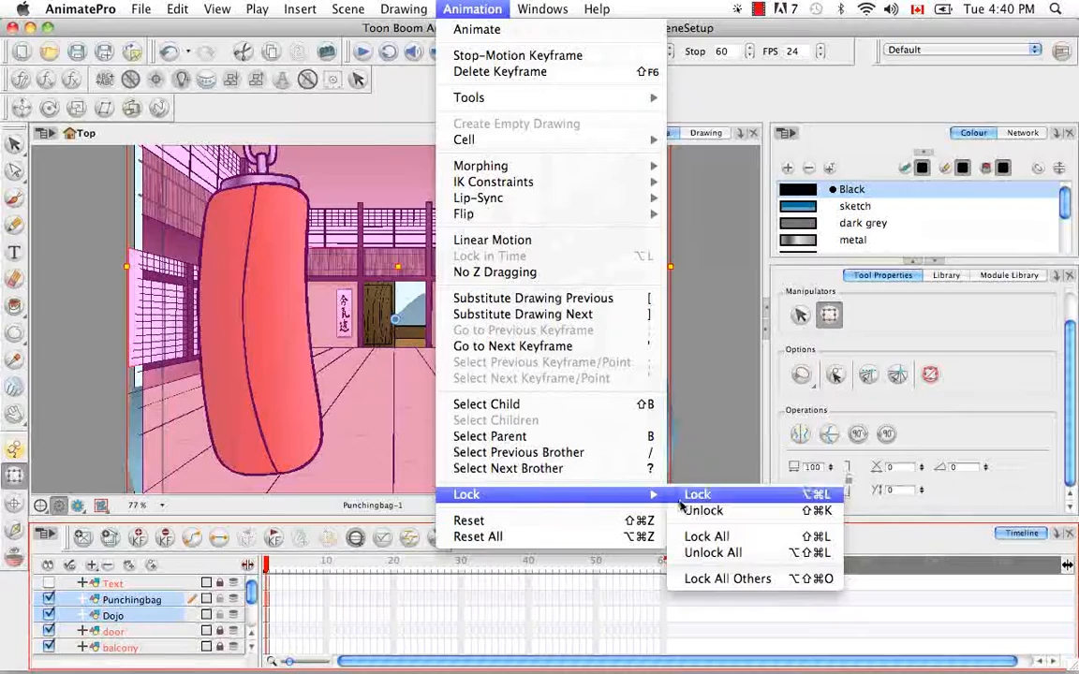
left_click(712, 552)
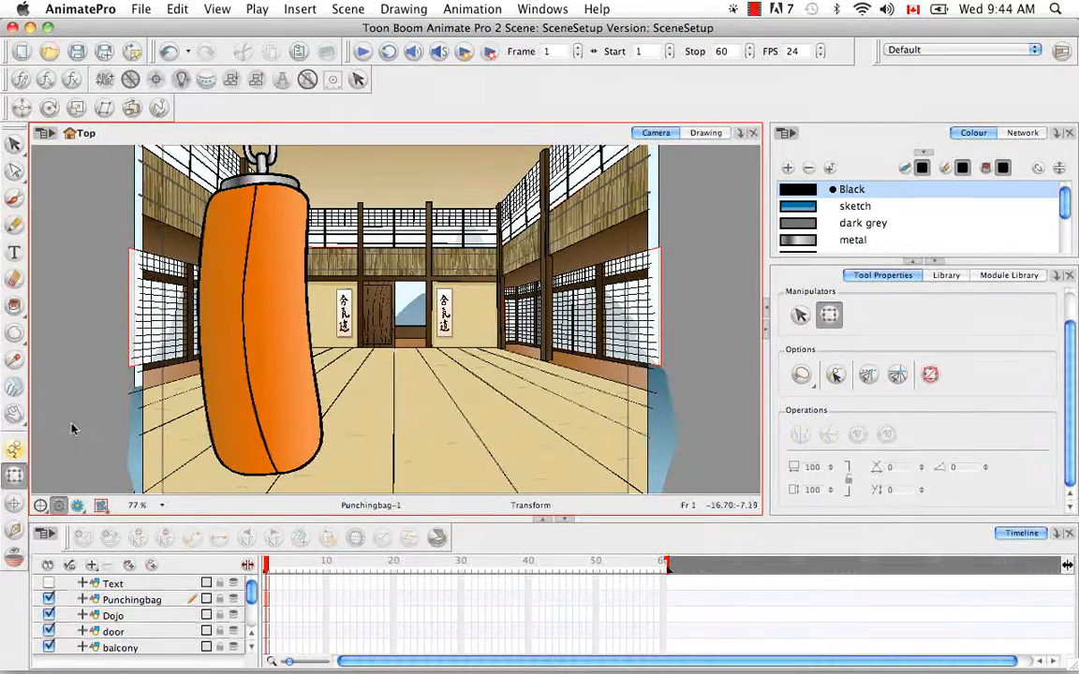
Set the punching bag's permanent pivot at its chain with the Pivot tool, and return to the Transform tool
left_click(15, 505)
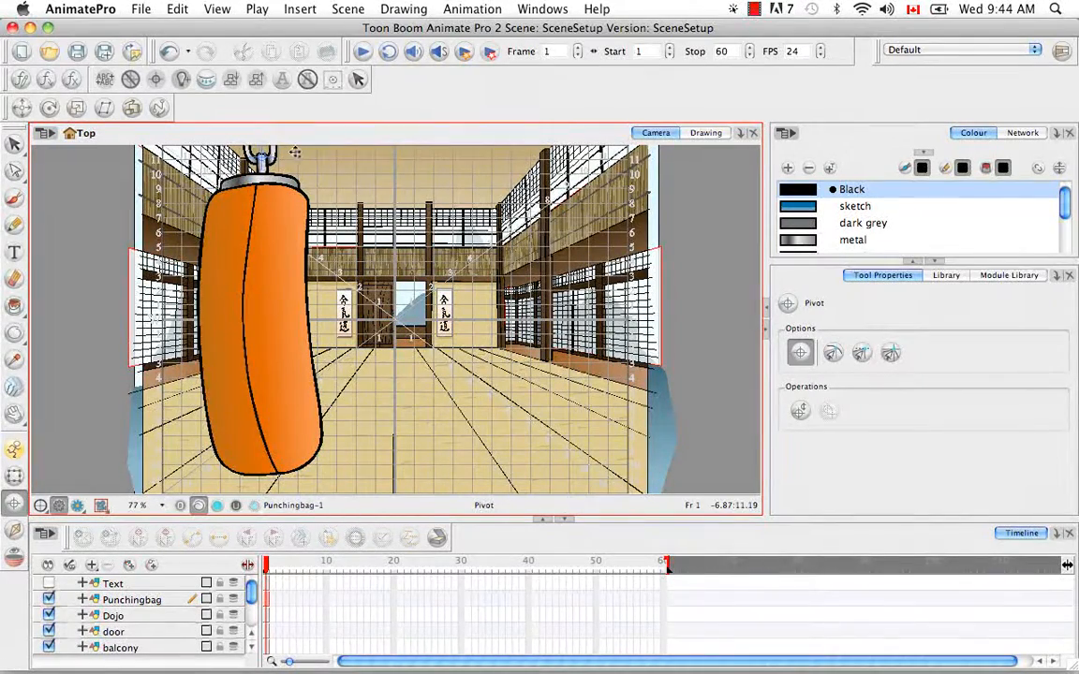
left_click(15, 477)
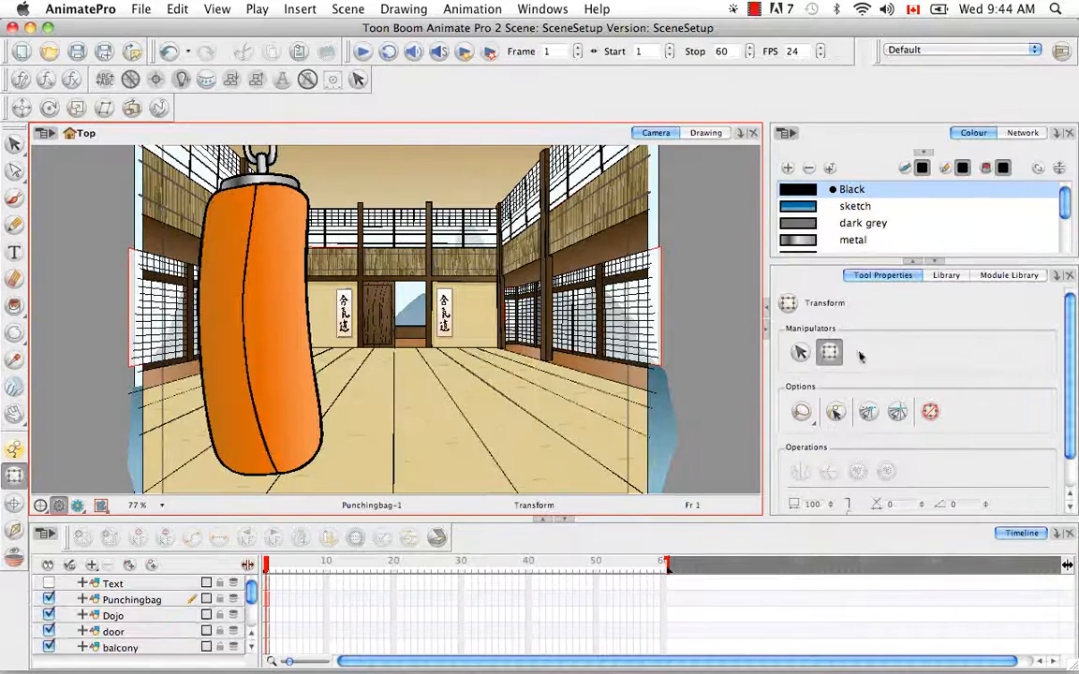
Try moving the selected punching bag sideways to the middle of the dojo, and undo the move
left_click(130, 600)
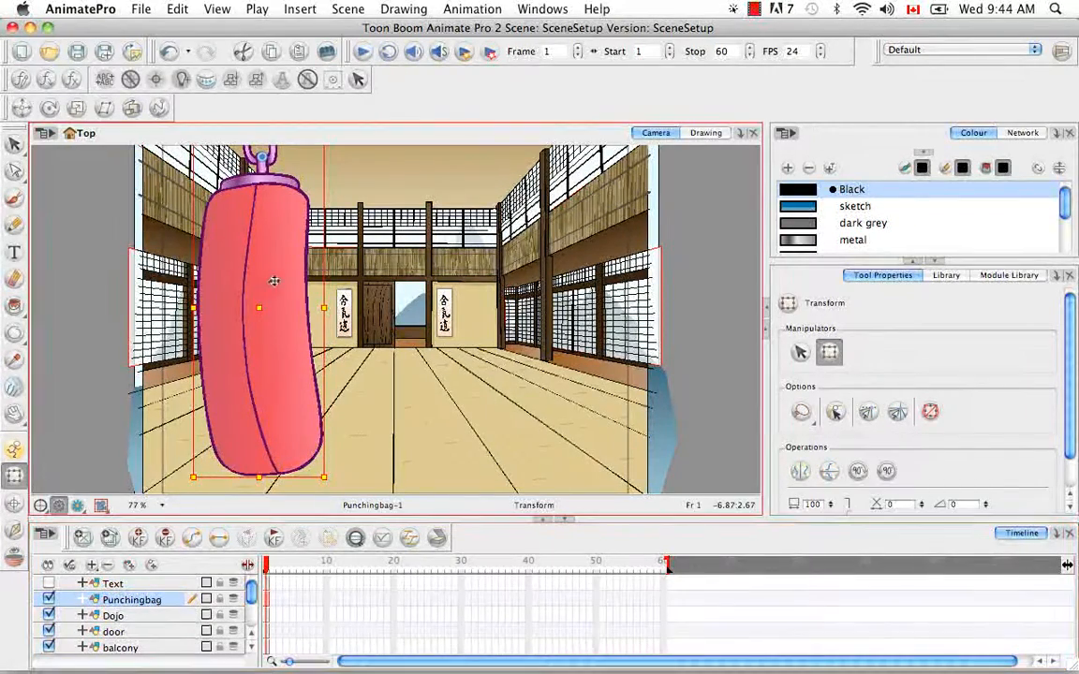
left_click_drag(272, 282, 368, 284)
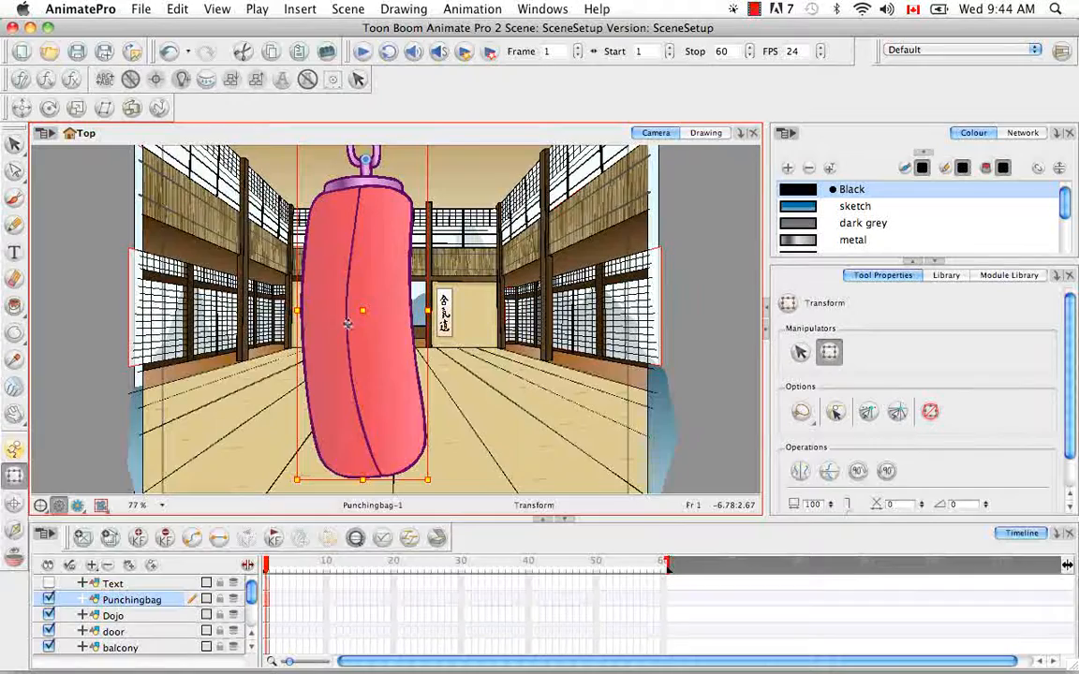
key("super+z")
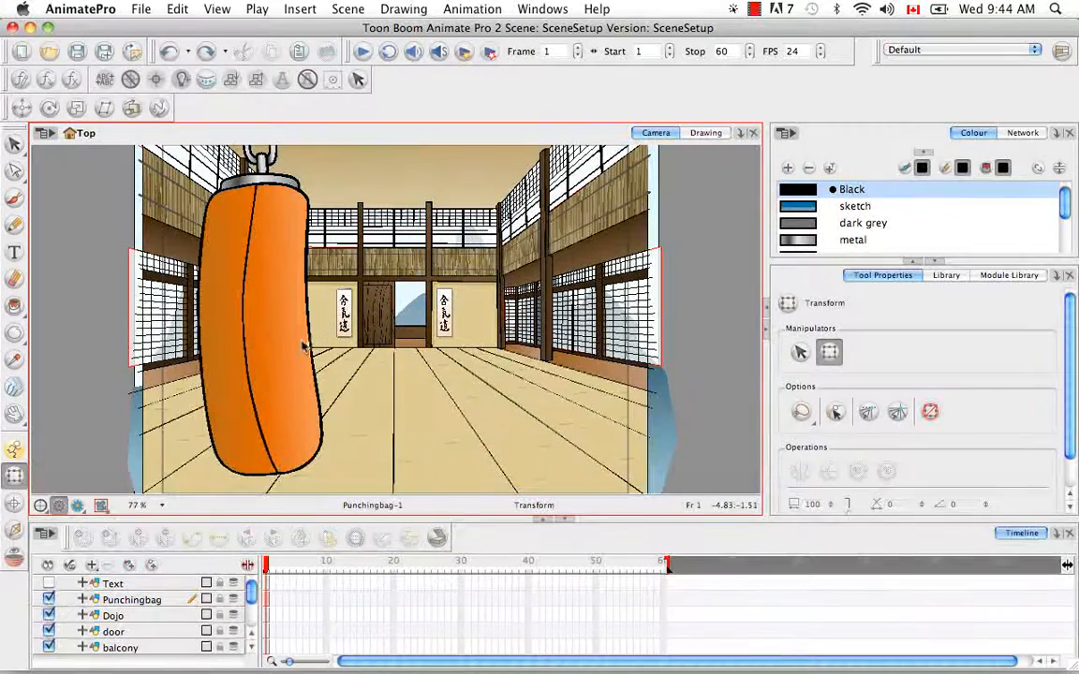
Try swinging the punching bag upward around its chain pivot with the Transform tool, and undo the rotation
left_click(294, 354)
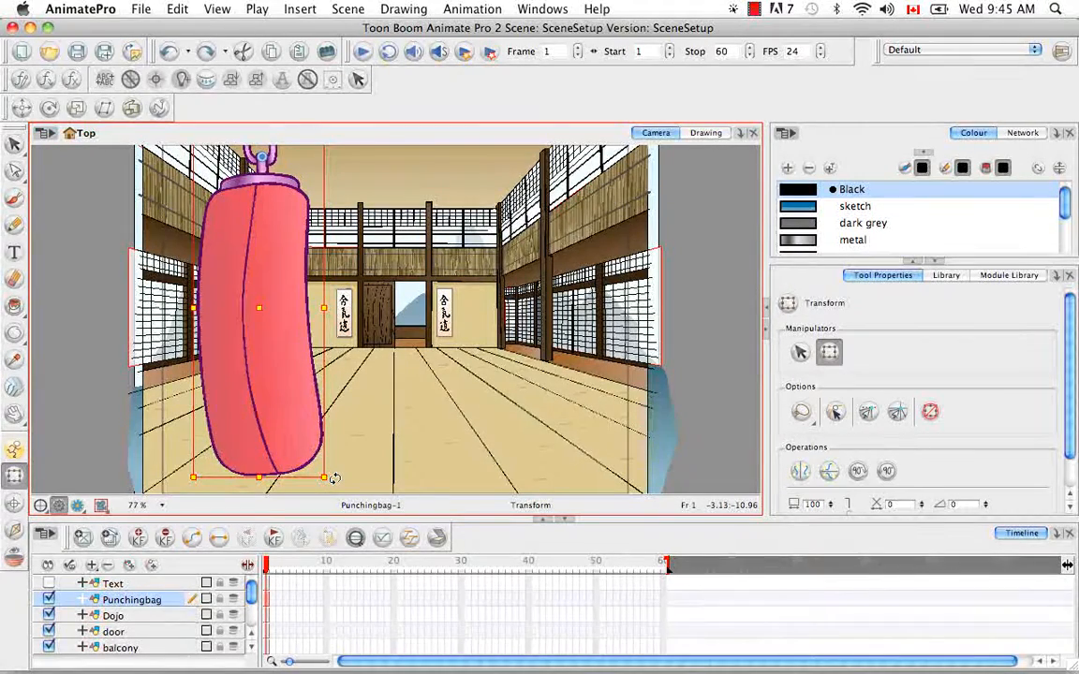
left_click_drag(334, 478, 503, 315)
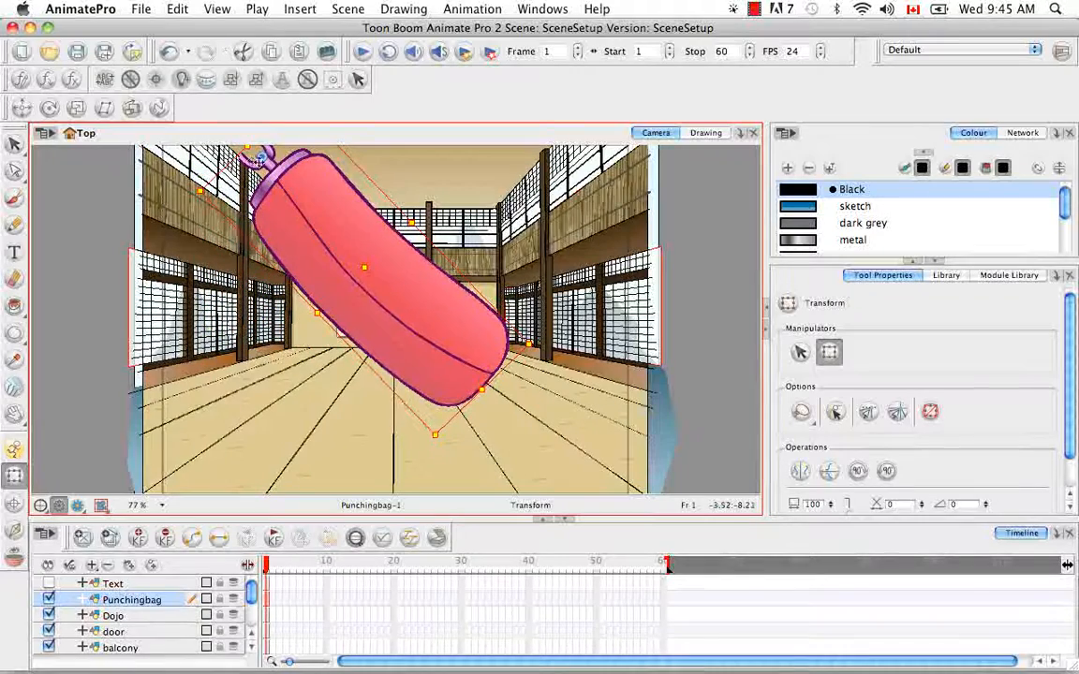
key("super+z")
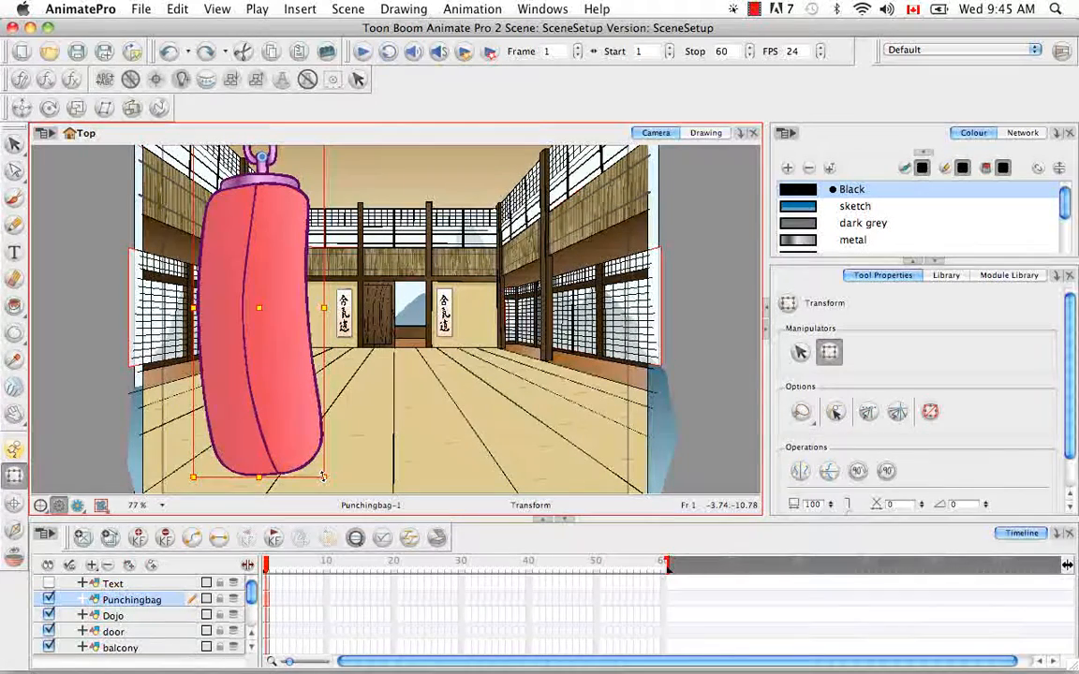
Try scaling the punching bag down proportionally and shortening only its height, undoing each change
left_click_drag(322, 476, 270, 380)
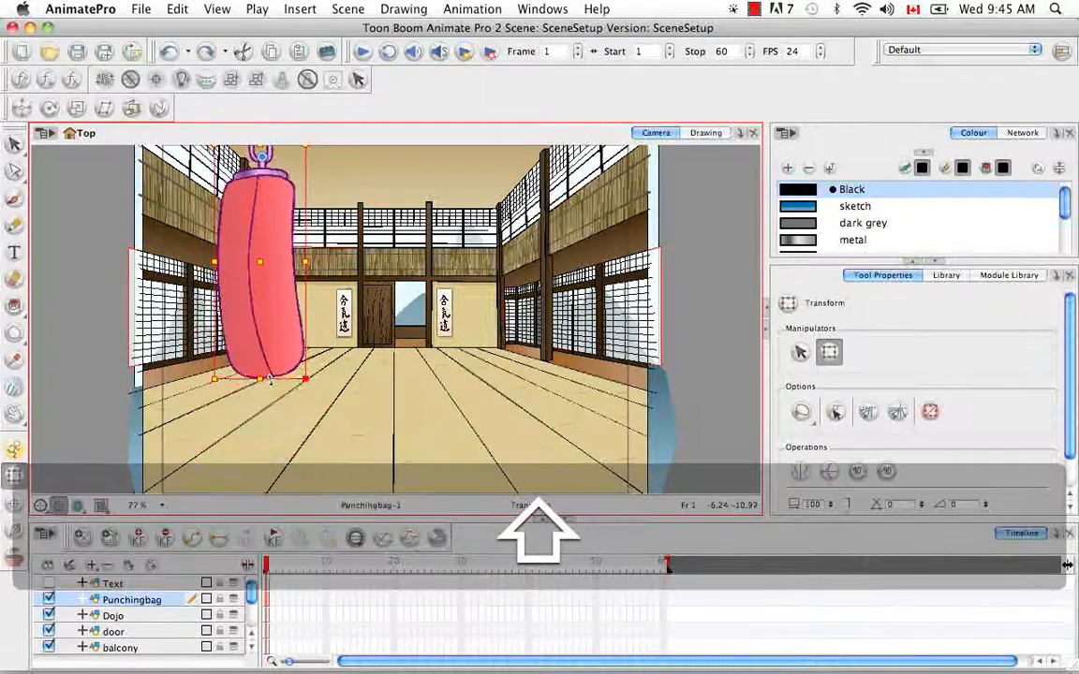
key("super+z")
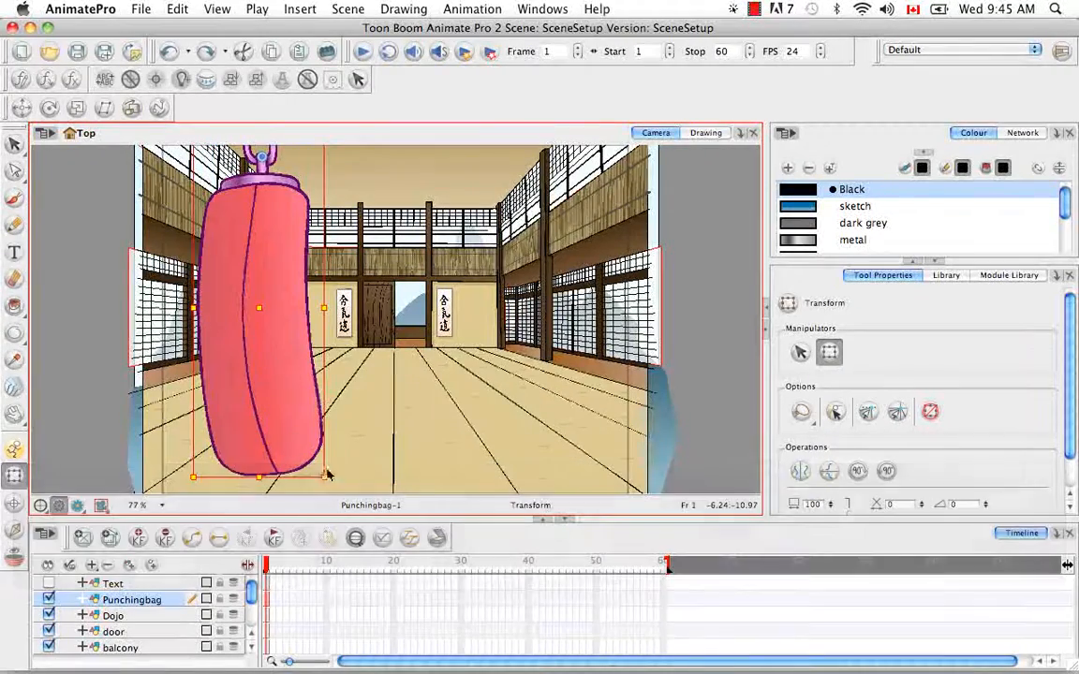
left_click_drag(327, 475, 323, 412)
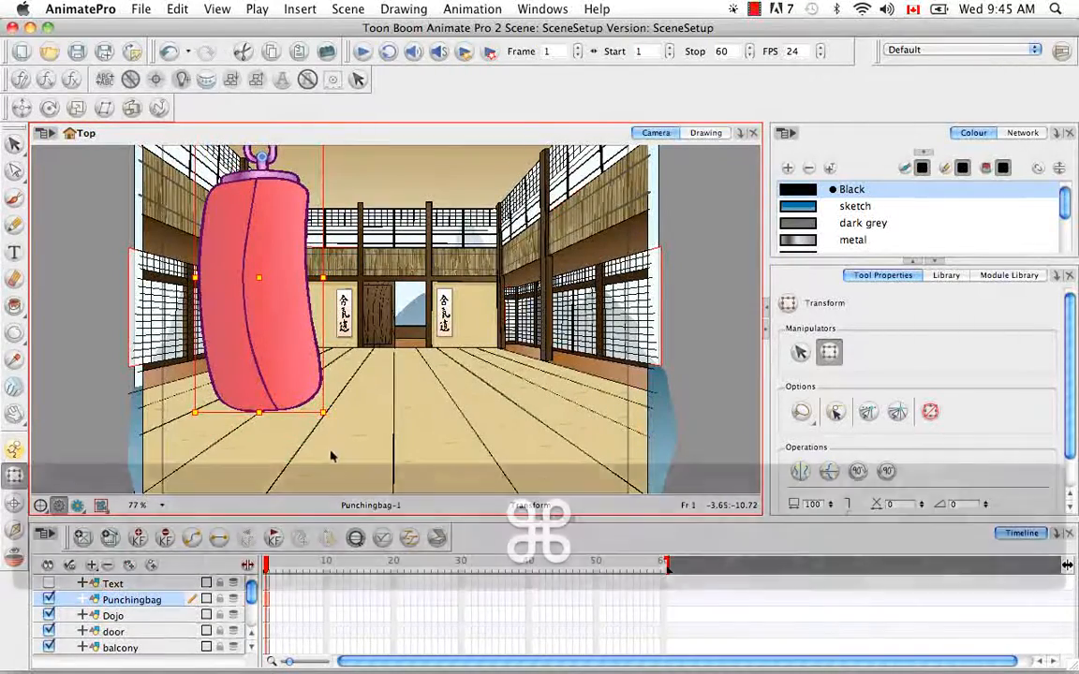
key("super+z")
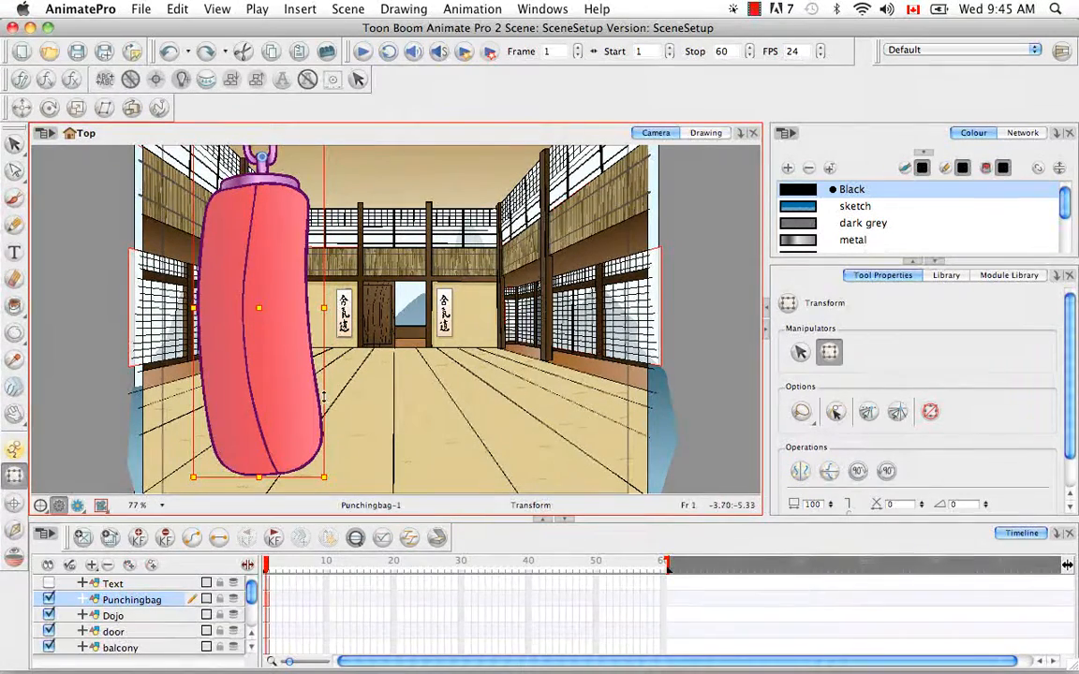
Try skewing the punching bag by the edges of its bounding box, and undo the skewing
mouse_move(323, 397)
left_mouse_down()
mouse_move(281, 417)
mouse_move(316, 422)
mouse_move(295, 438)
mouse_move(304, 448)
mouse_move(289, 467)
mouse_move(323, 455)
left_mouse_up()
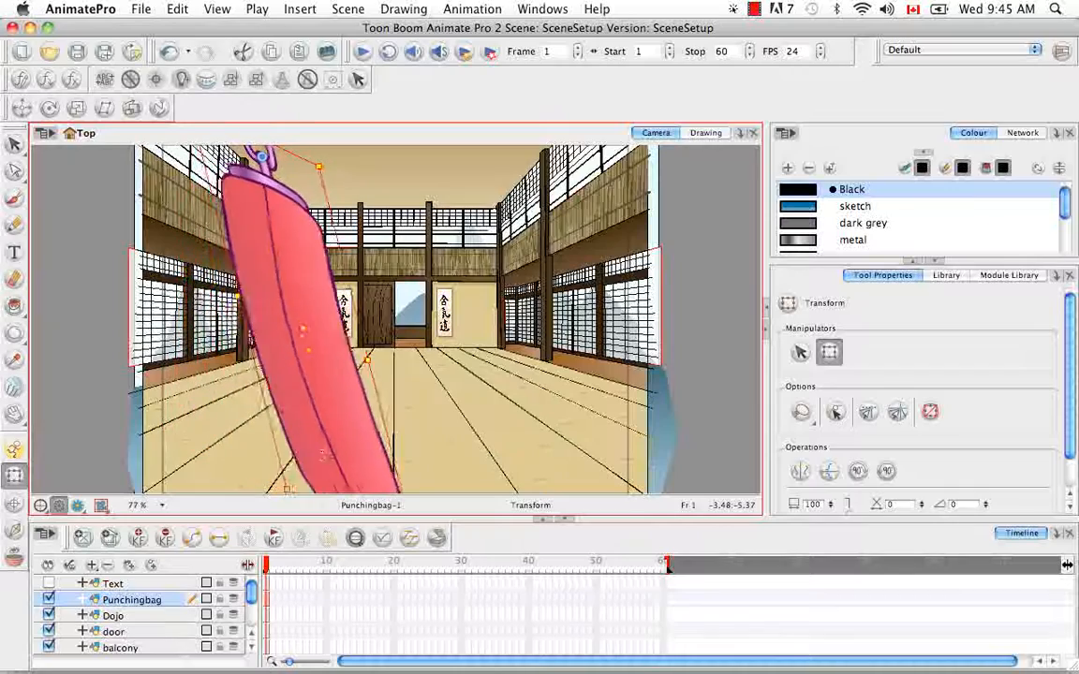
key("super+z")
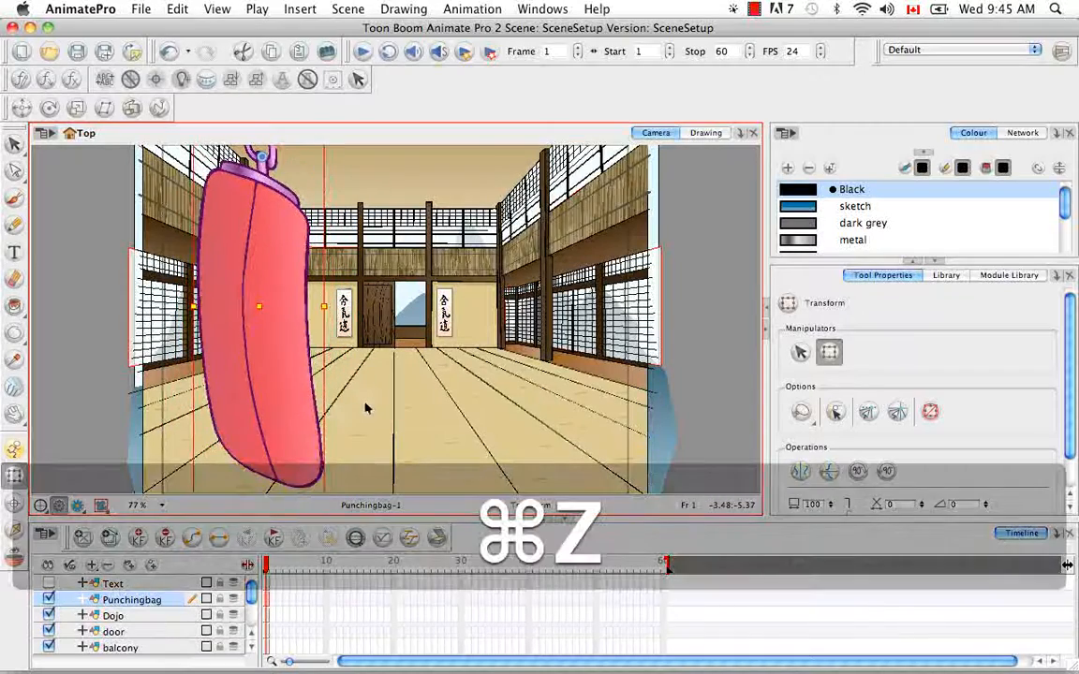
key("super+z")
Try rotating the punching bag around a temporary pivot placed just outside the lower corner of its bounding box
left_click(289, 346)
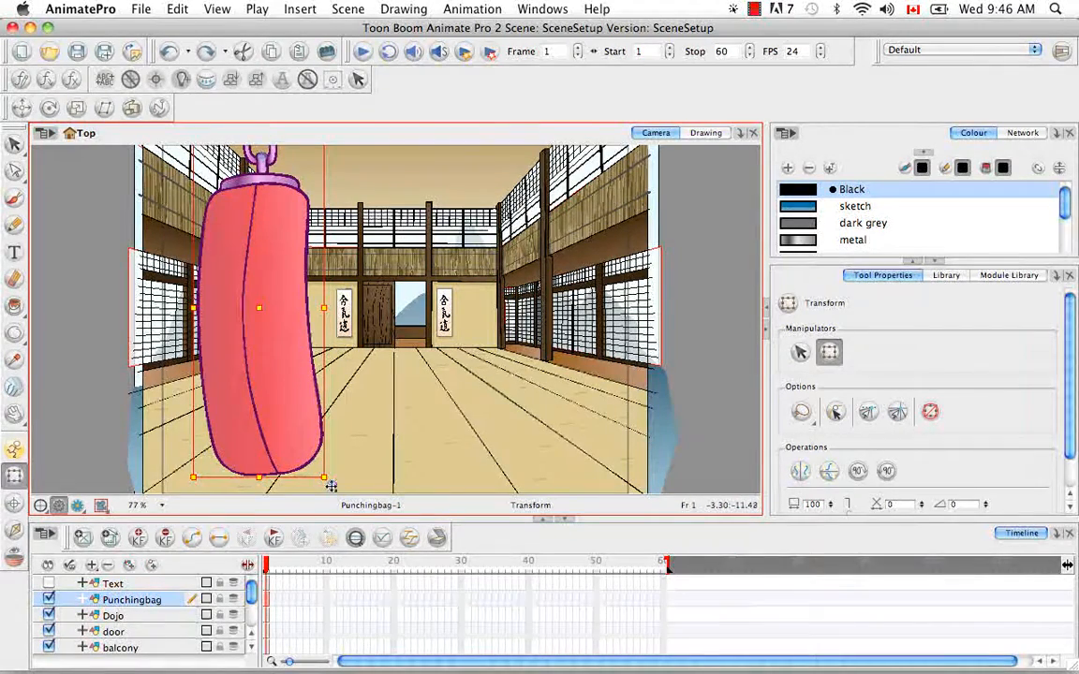
key("super+minus")
key("super+minus")
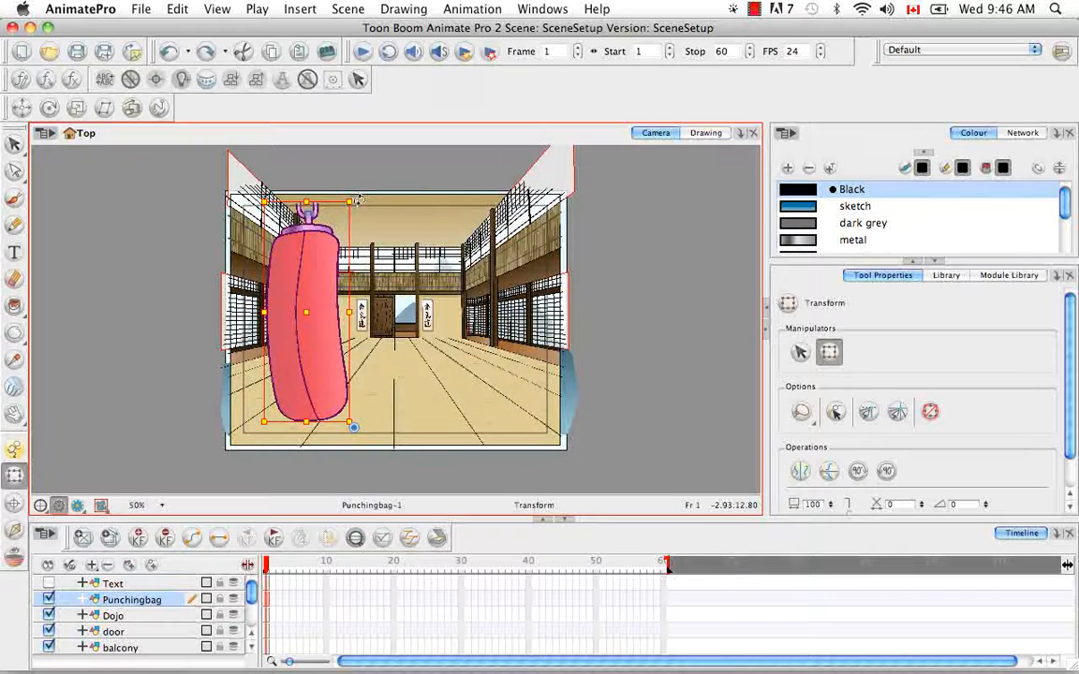
left_click_drag(359, 200, 279, 215)
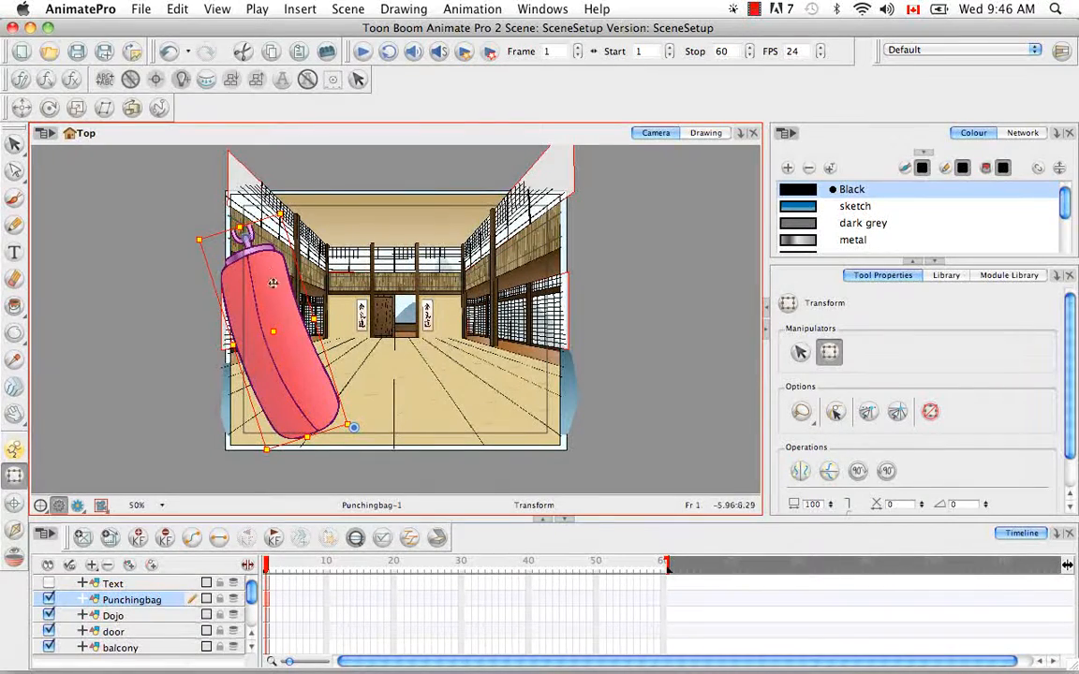
Examine the rotated punching bag's chain up close and return to a view of the whole scene
key("super+equal")
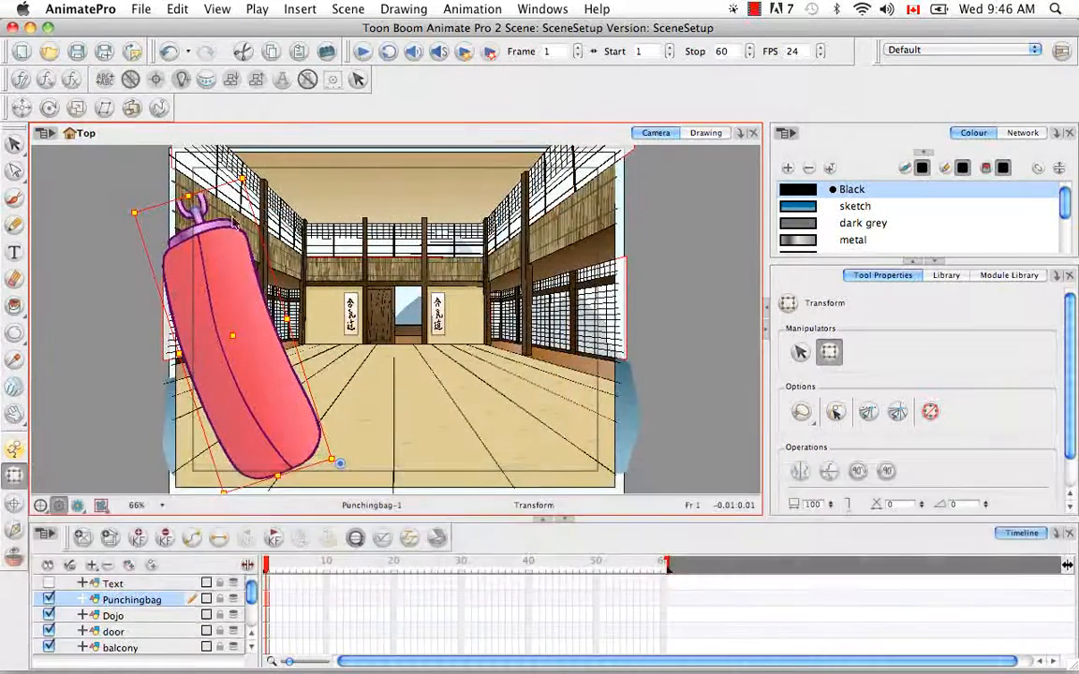
key("super+equal")
key("super+equal")
key("space")
left_click_drag(141, 287, 348, 424)
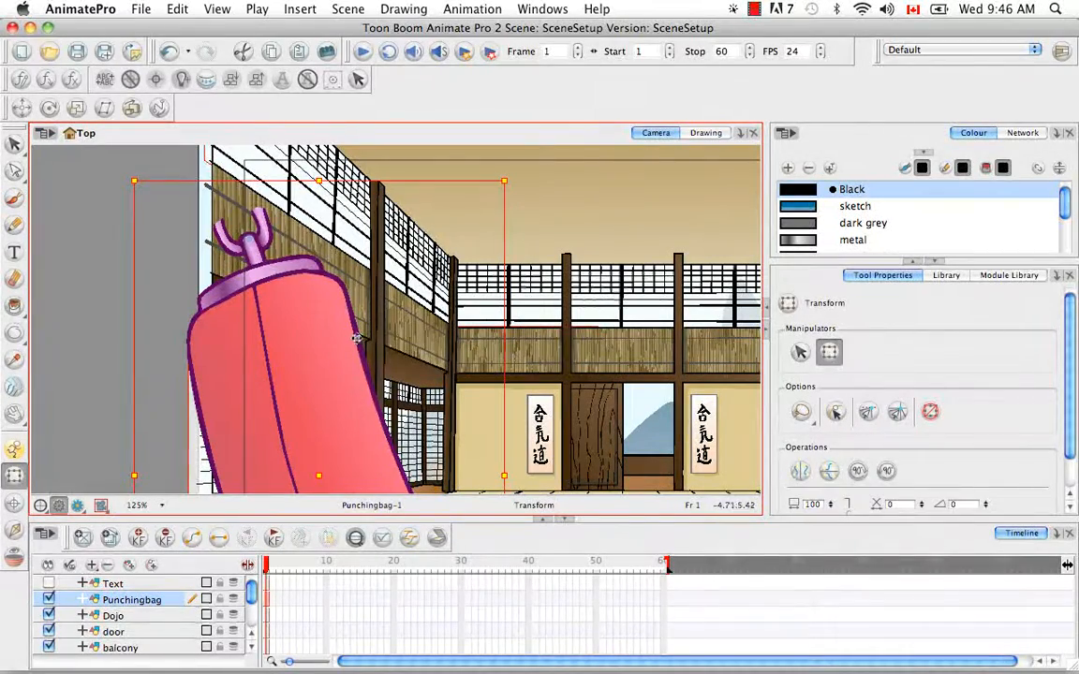
key("super+minus")
key("super+minus")
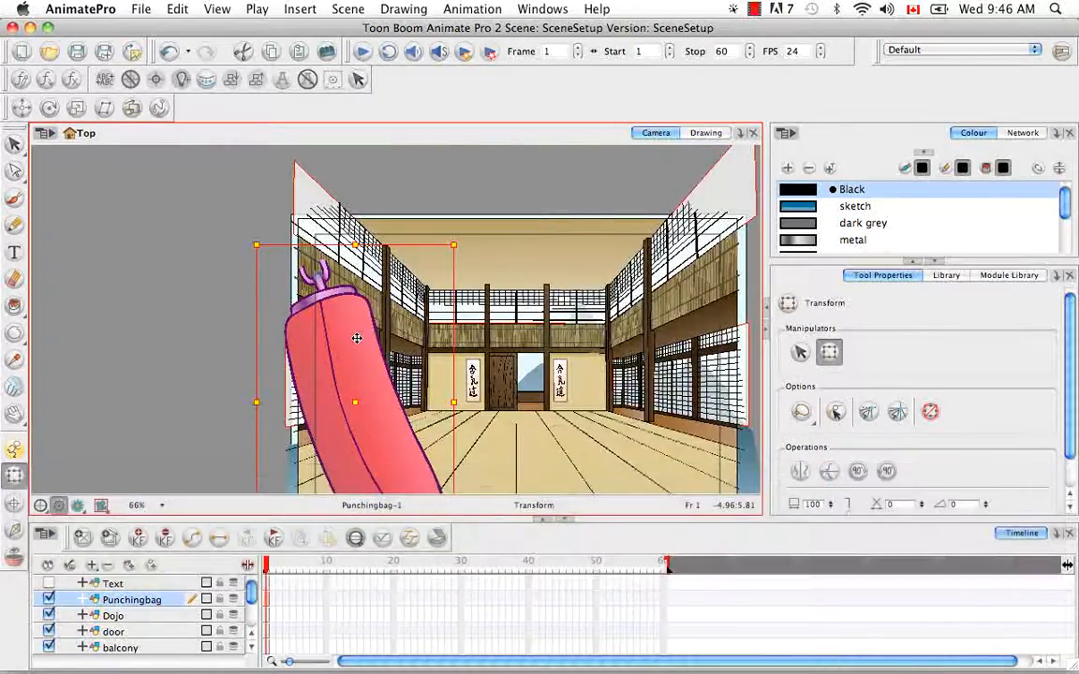
key("space")
left_click_drag(440, 312, 360, 267)
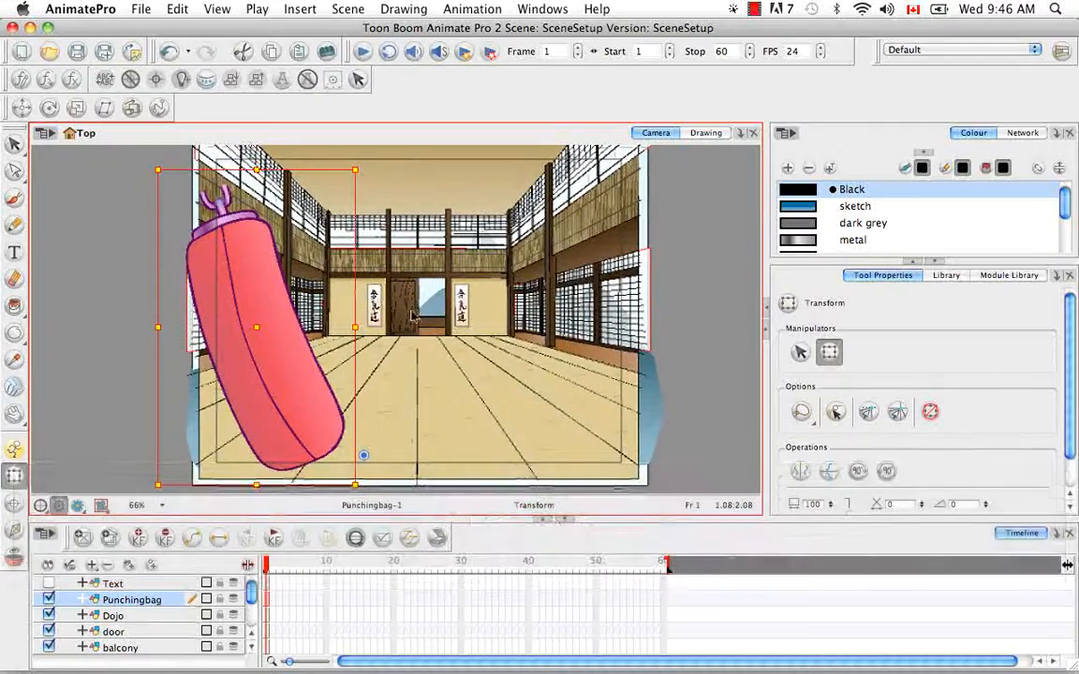
Select the door and reselect the punching bag to restore its permanent pivot, and undo the bag's rotation
left_click(411, 317)
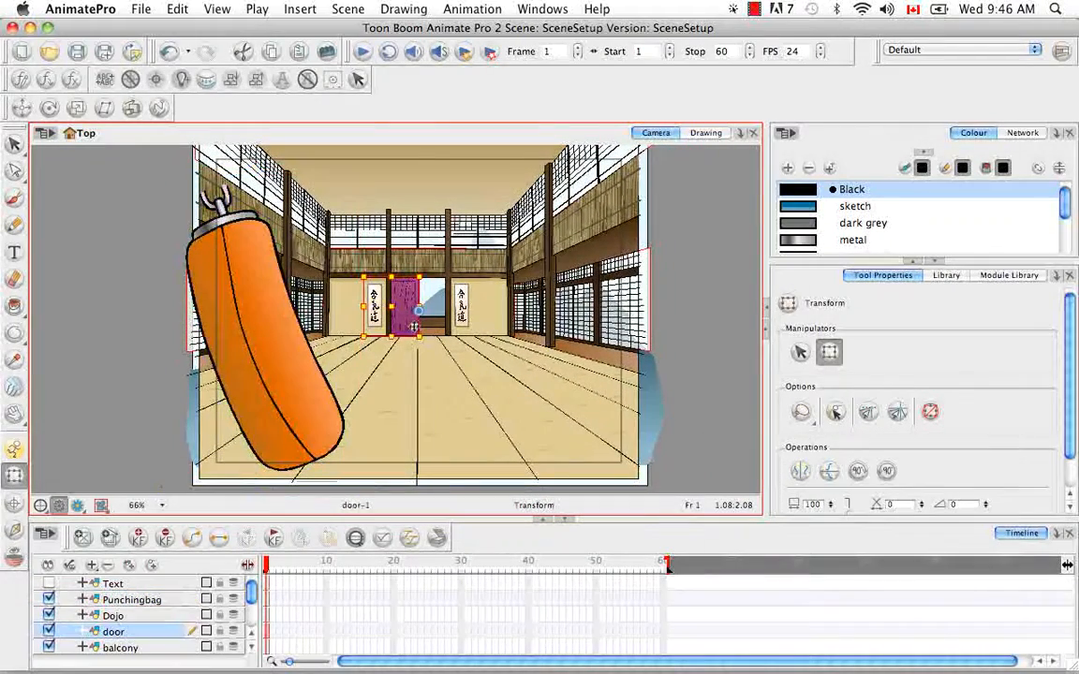
left_click(266, 311)
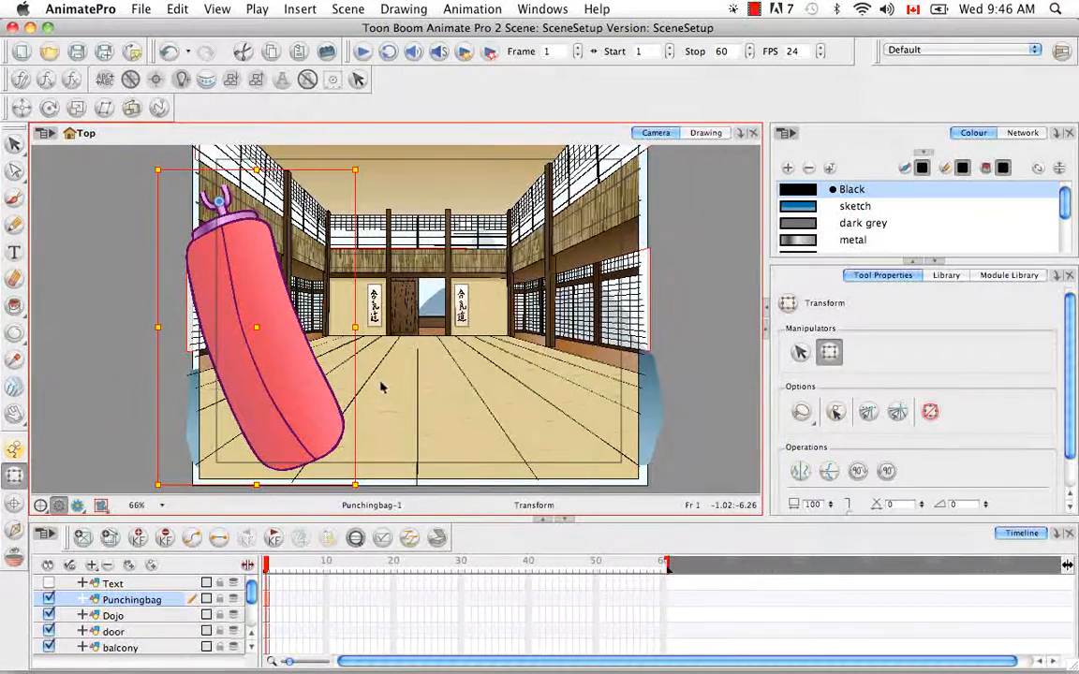
key("super+z")
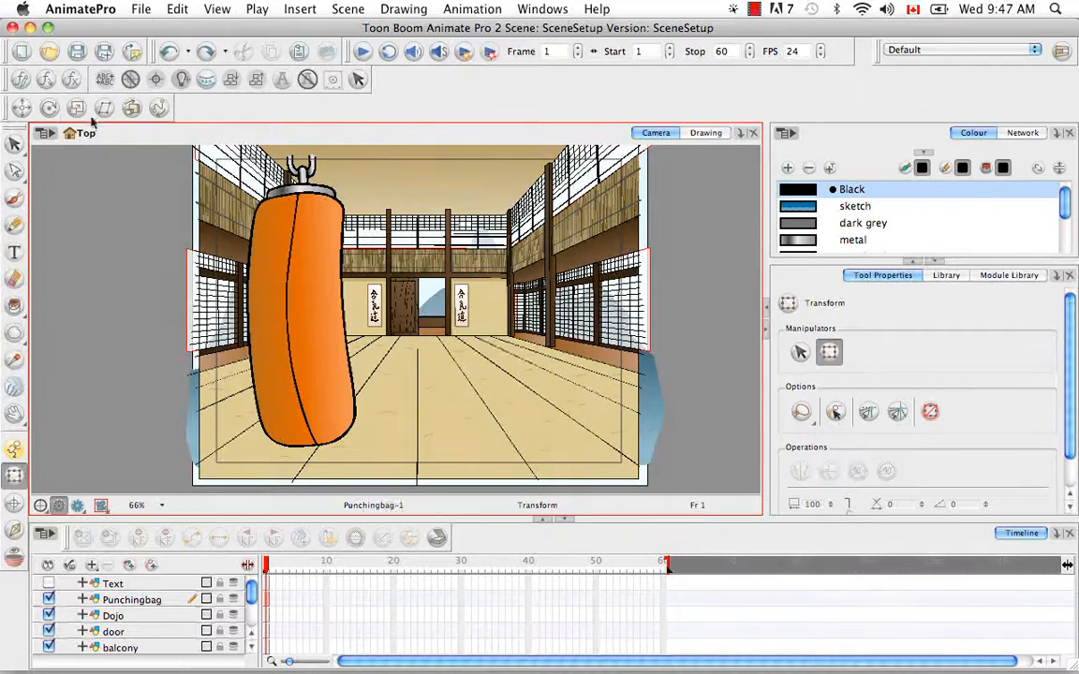
Dock the toolbar holding the Translate and Rotate tools in the same row as the effects toolbar
left_click_drag(93, 119, 386, 86)
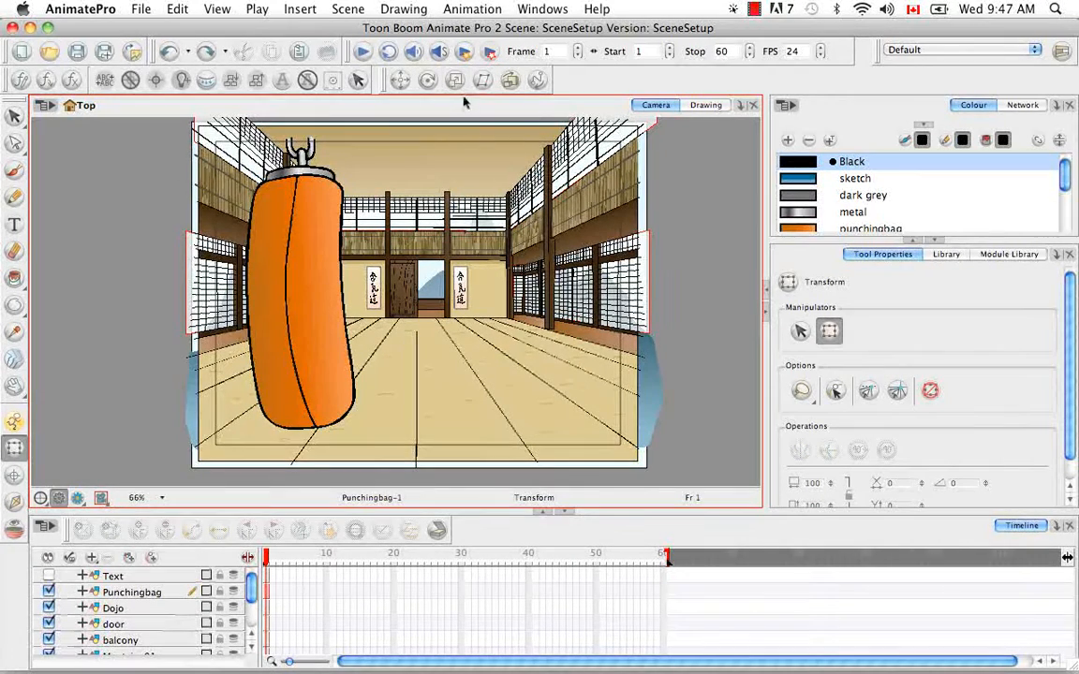
Try moving the punching bag to the middle of the dojo with the Translate tool, and undo the move
left_click(400, 81)
left_click(308, 267)
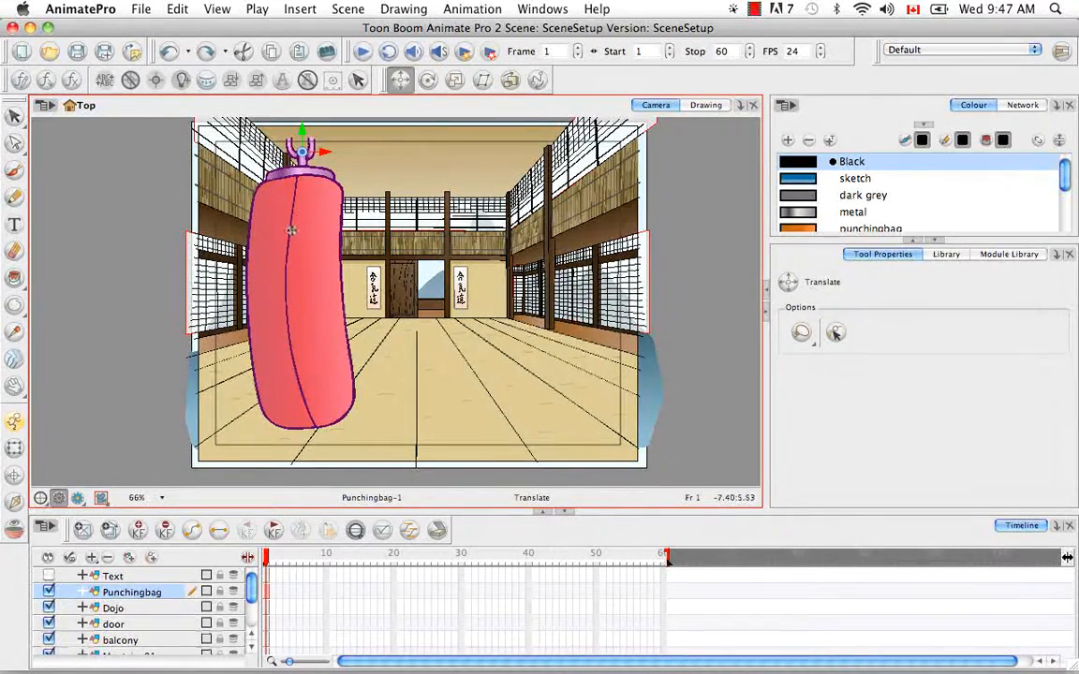
left_click_drag(295, 229, 421, 239)
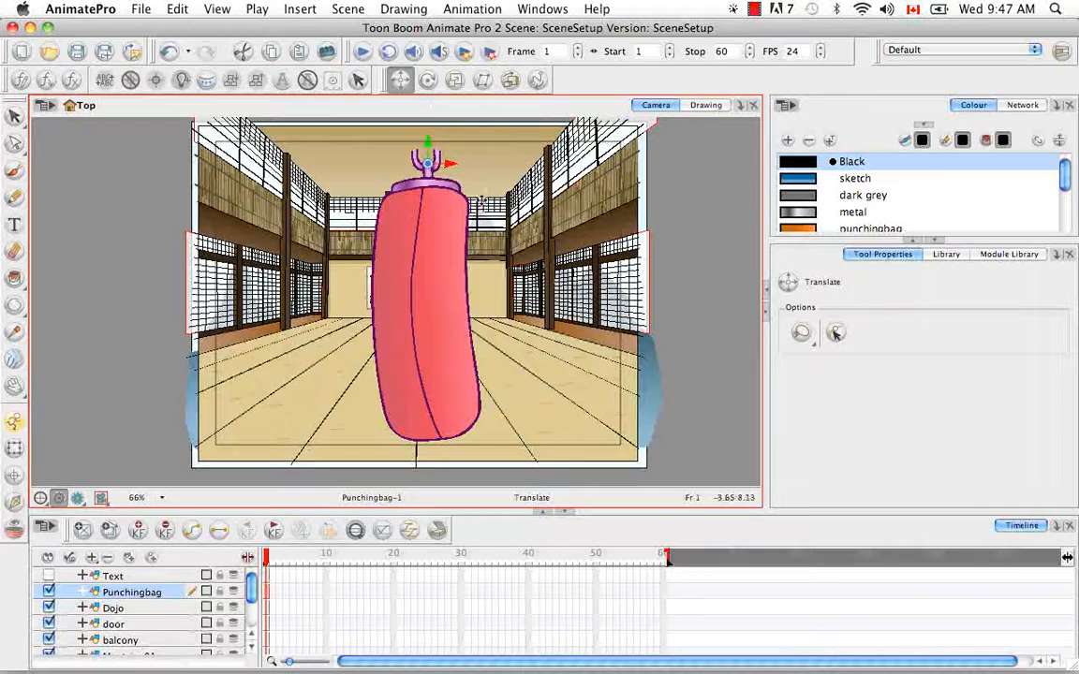
key("super+z")
Swing the punching bag upward around its chain pivot with the Rotate tool
left_click(428, 80)
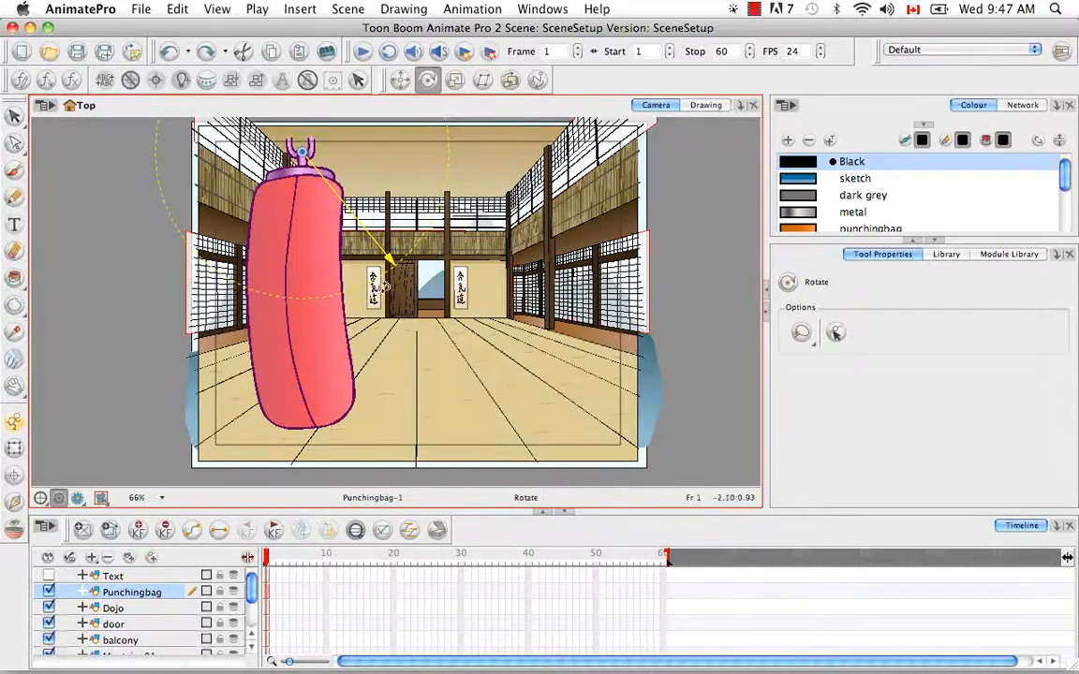
left_click_drag(404, 278, 451, 149)
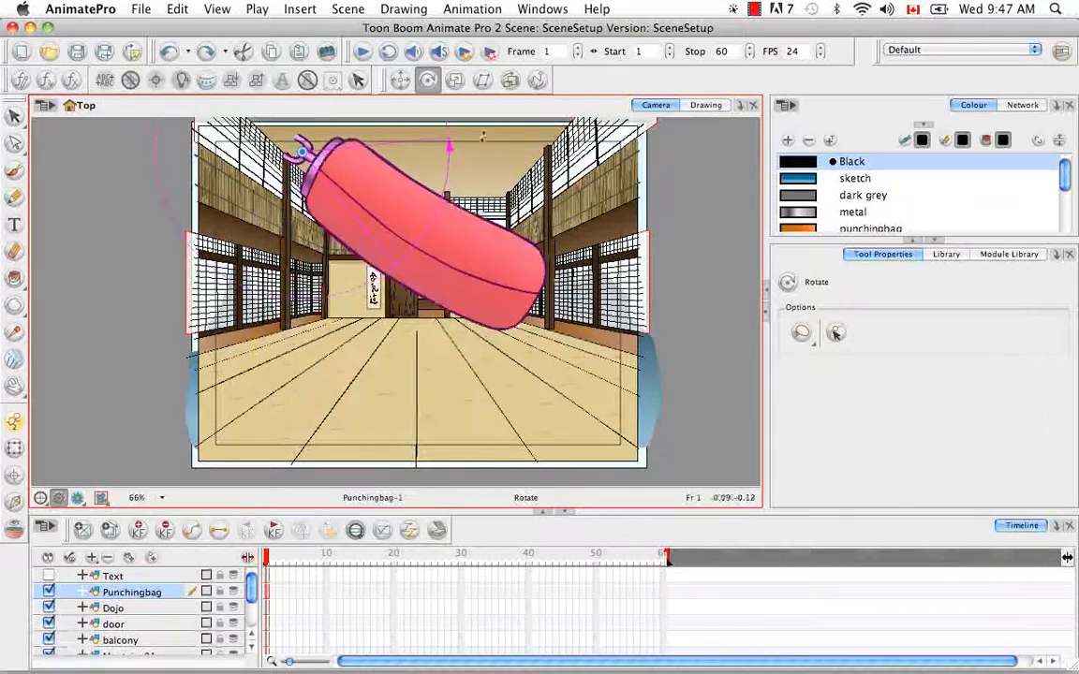
Undo the punching bag's rotation, try shrinking the bag with the Scale tool, and undo the scaling
key("super+z")
left_click(454, 80)
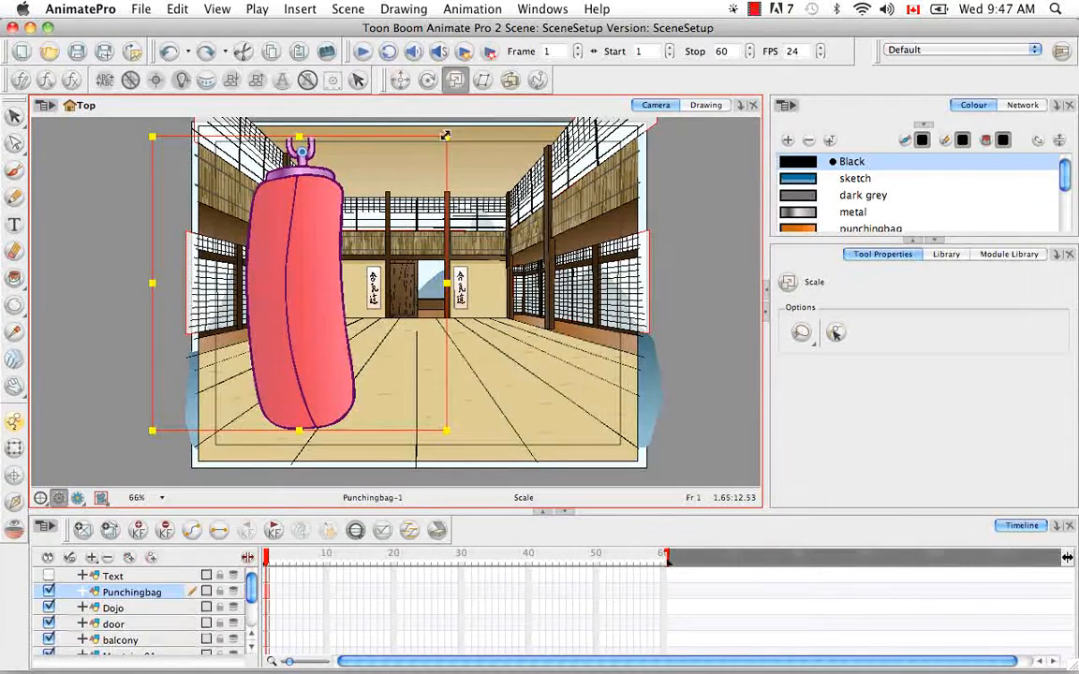
left_click_drag(445, 135, 382, 173)
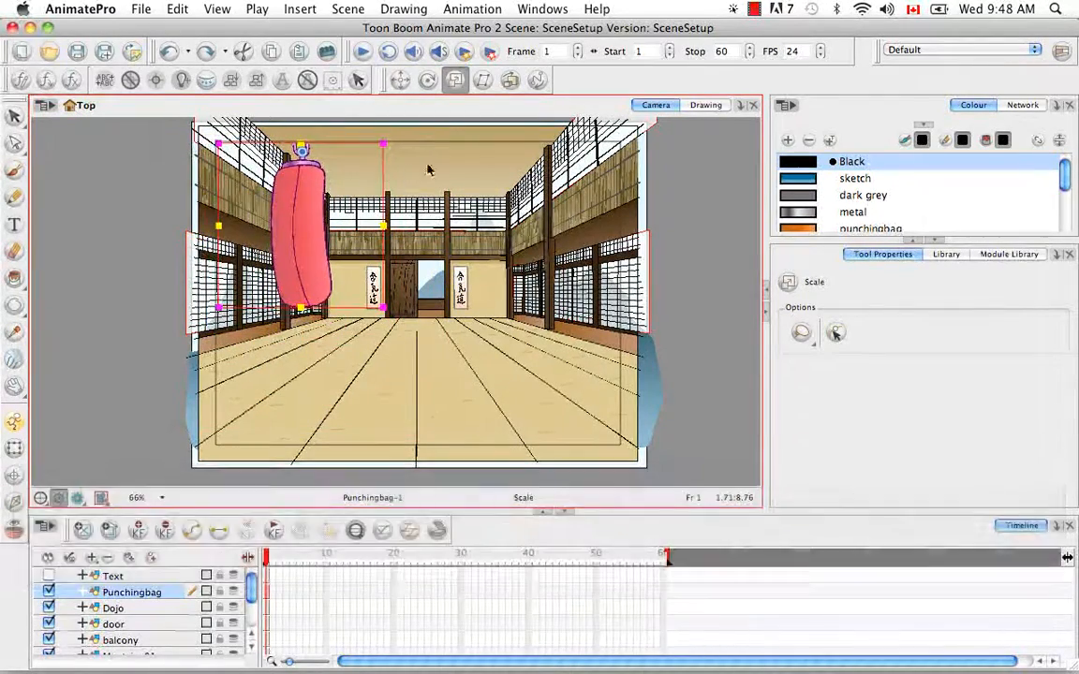
key("super+z")
Try skewing the punching bag with the Skew tool, and undo the skew
left_click(482, 80)
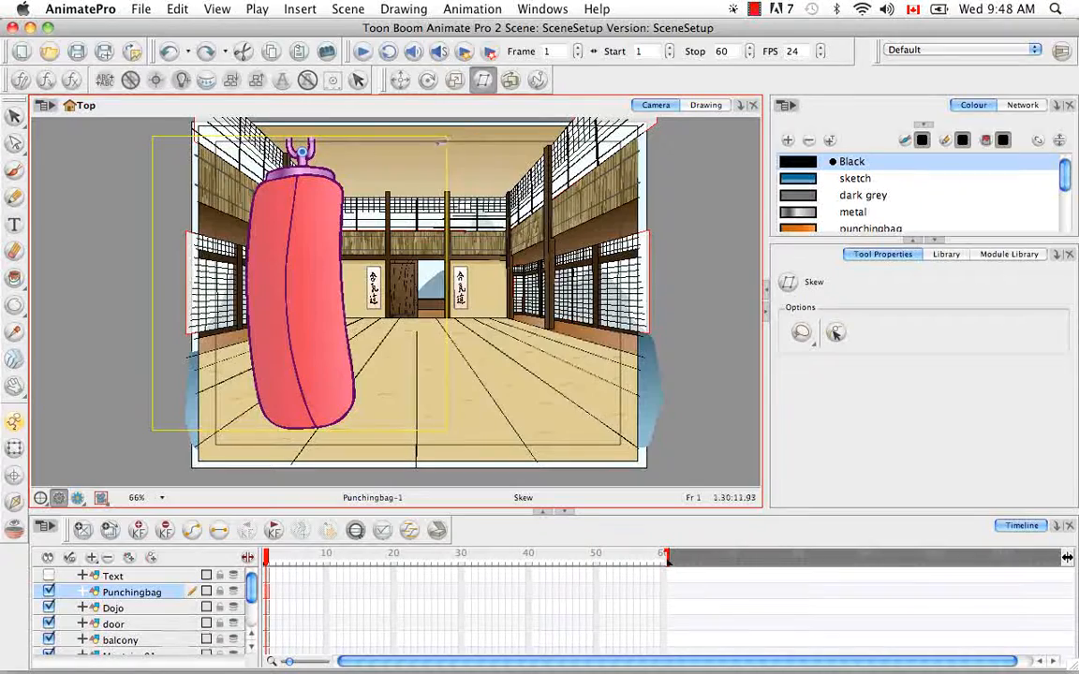
mouse_move(448, 135)
left_mouse_down()
mouse_move(525, 138)
mouse_move(309, 140)
mouse_move(459, 131)
left_mouse_up()
key("super+z")
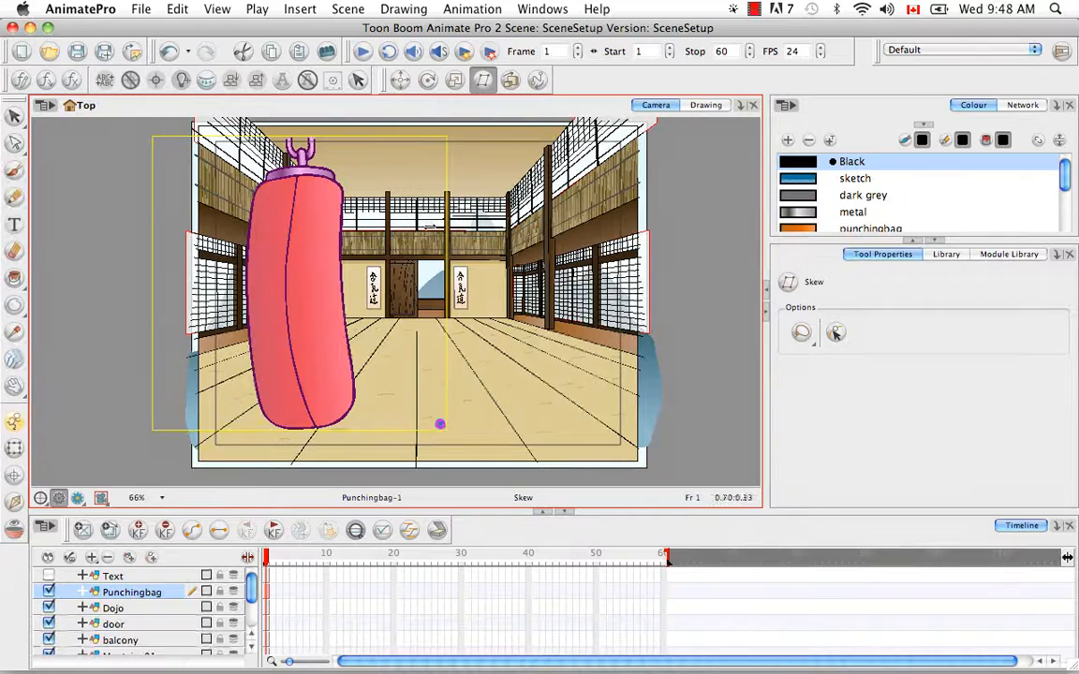
Check the bag's temporary pivot with the Scale, Rotate and Translate tools, and move that pivot back onto the chain
left_click(454, 80)
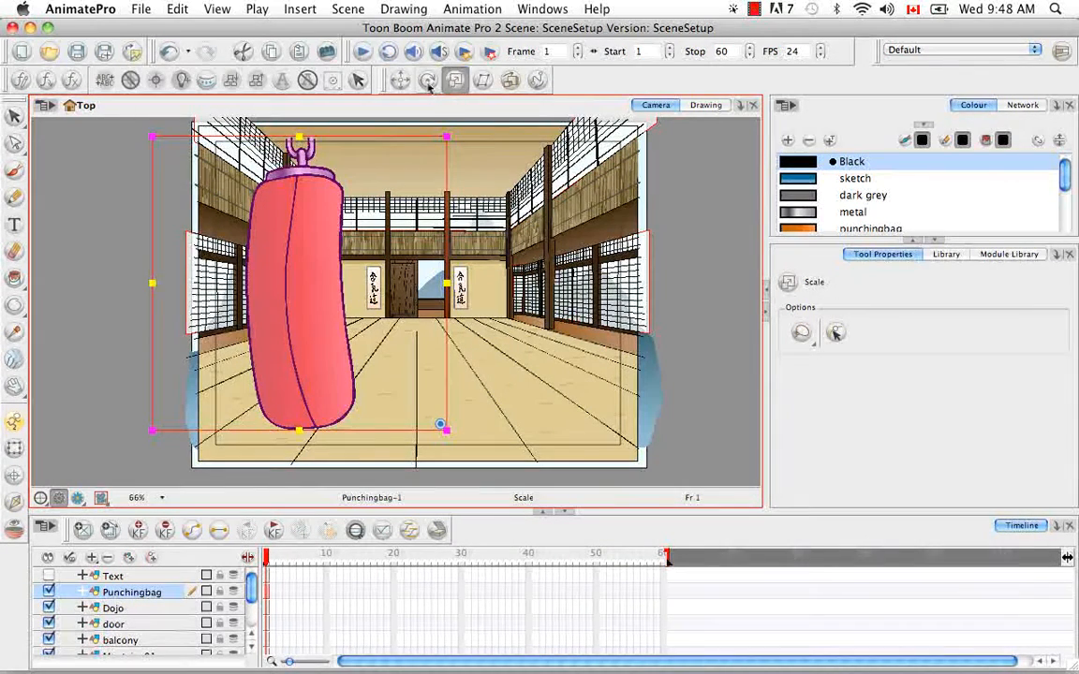
left_click(428, 83)
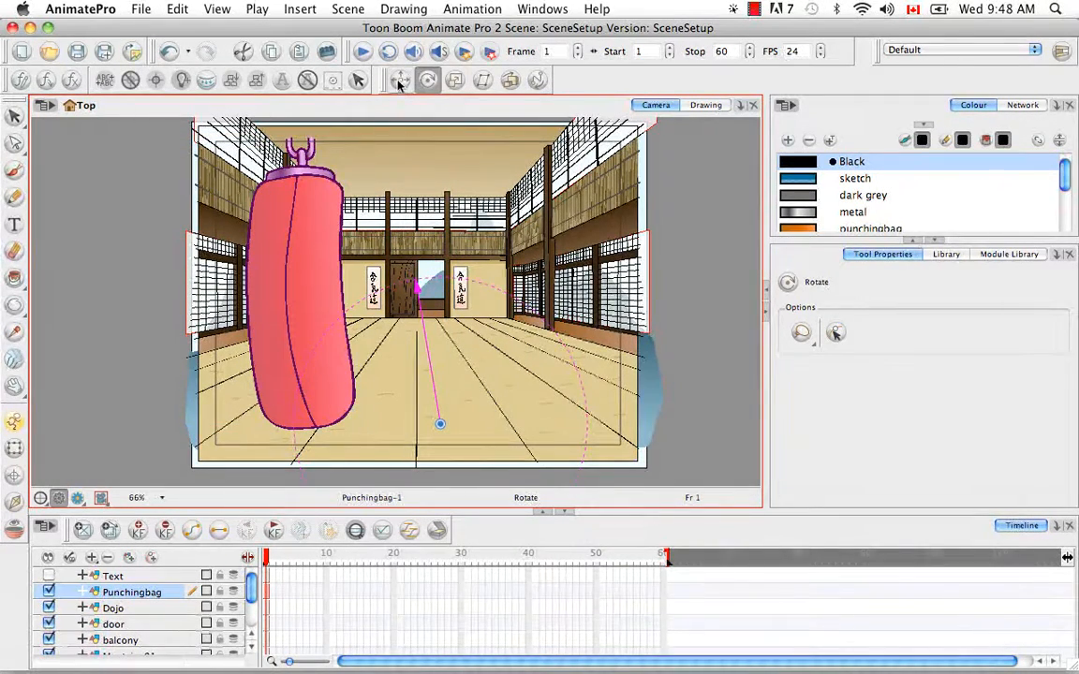
left_click(398, 83)
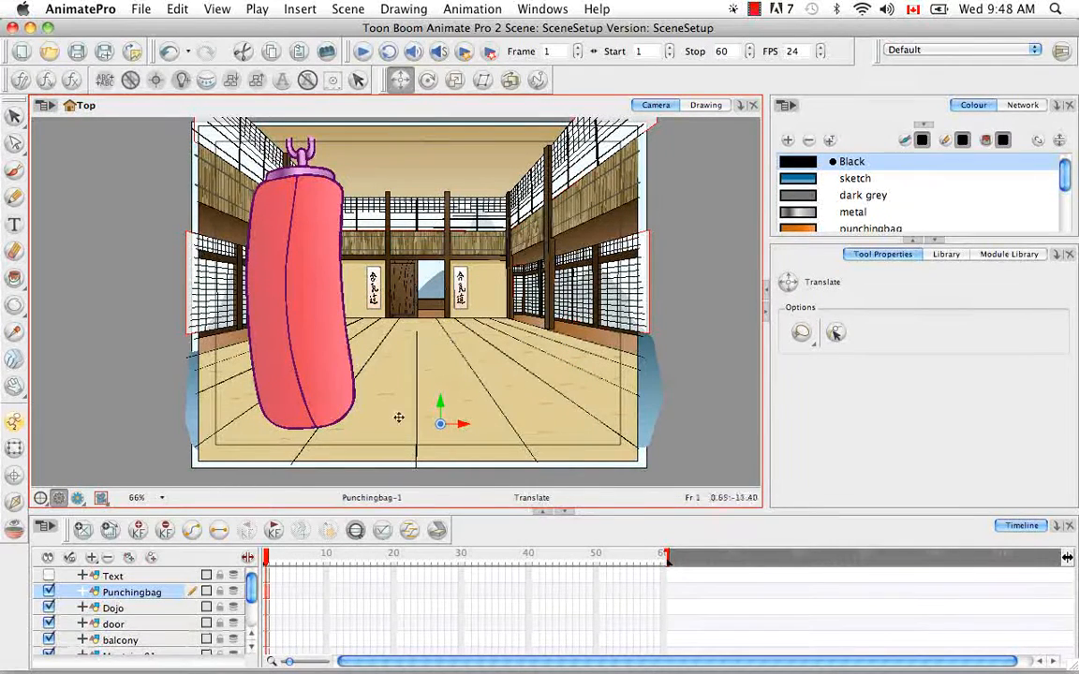
left_click_drag(440, 424, 300, 156)
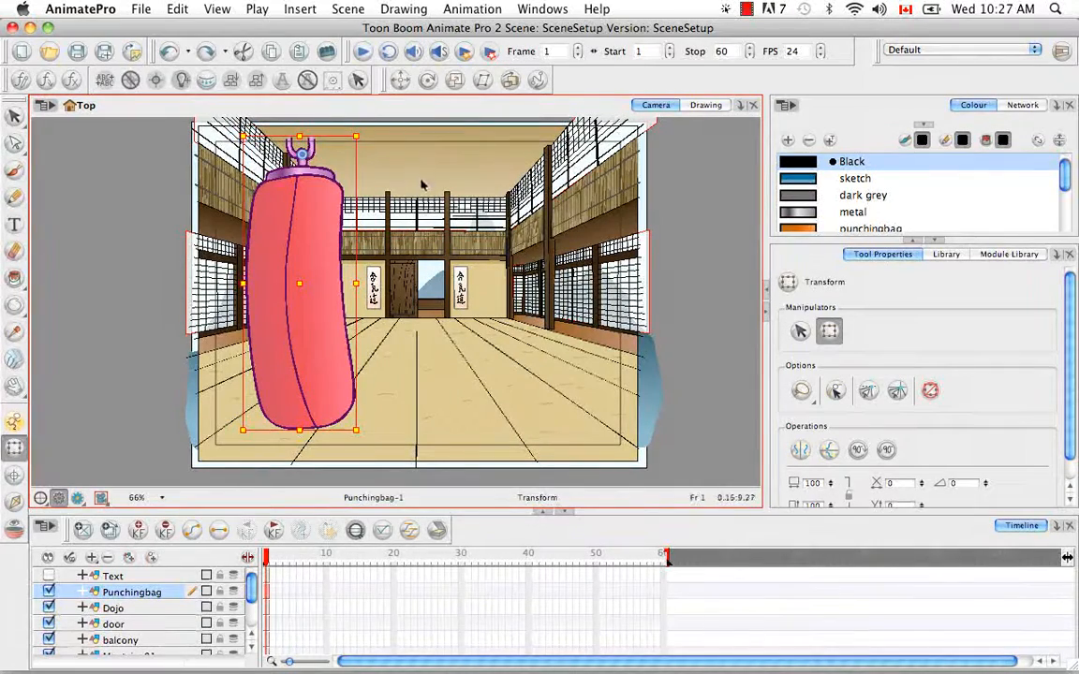
Try Flip Horizontal on the punching bag with the Transform tool, and undo the flip
left_click(473, 8)
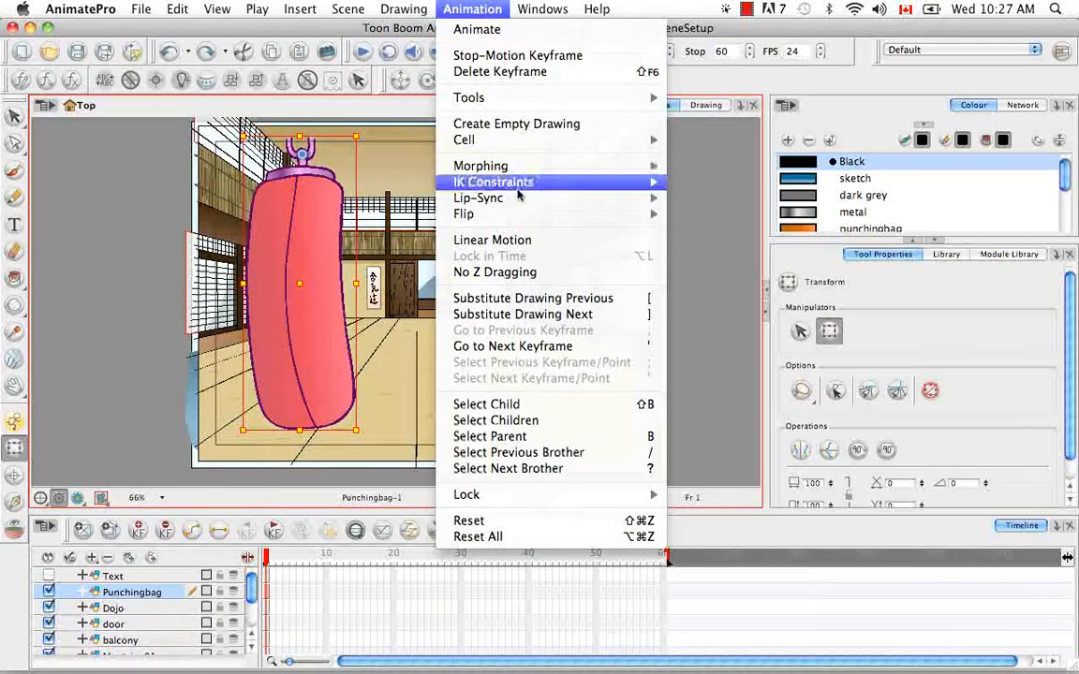
mouse_move(521, 217)
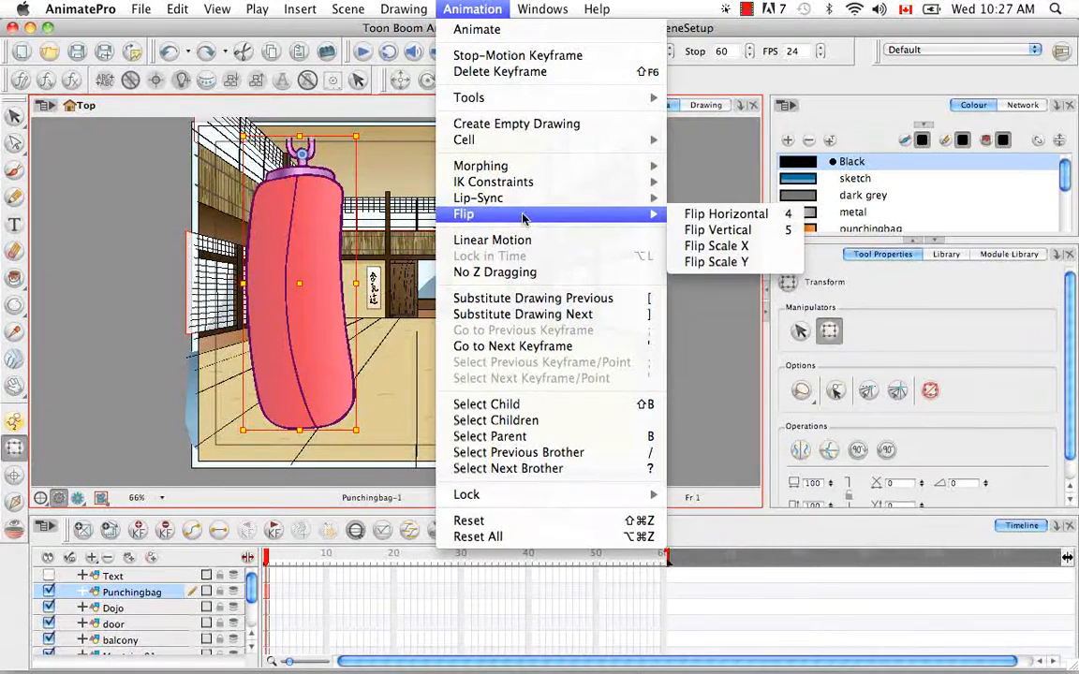
left_click(712, 214)
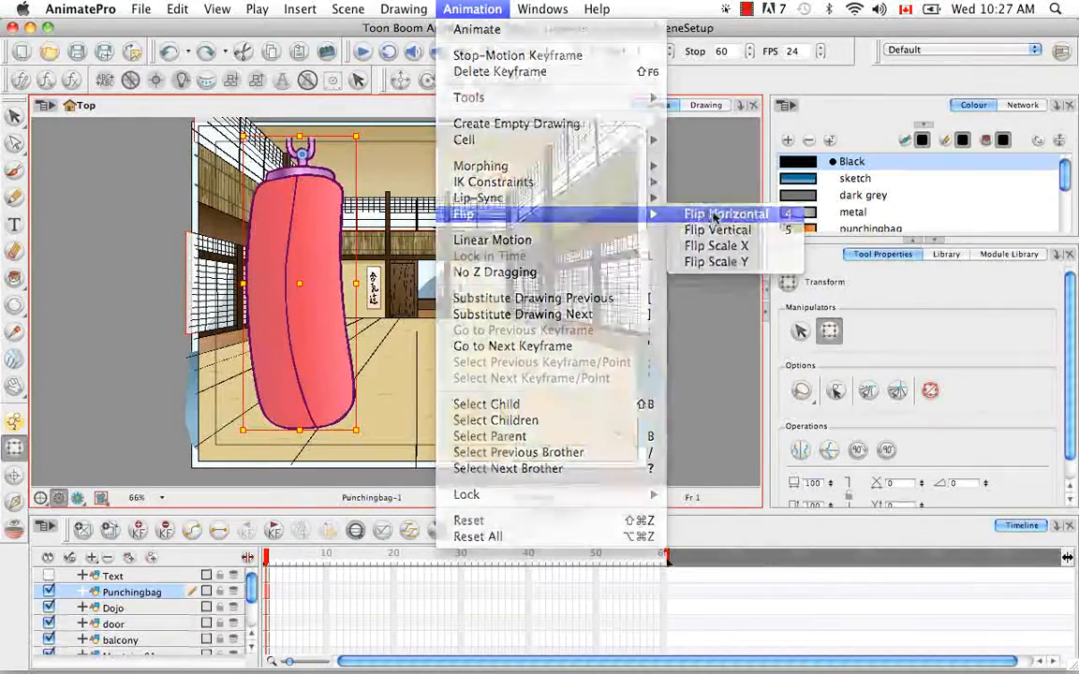
key("super+z")
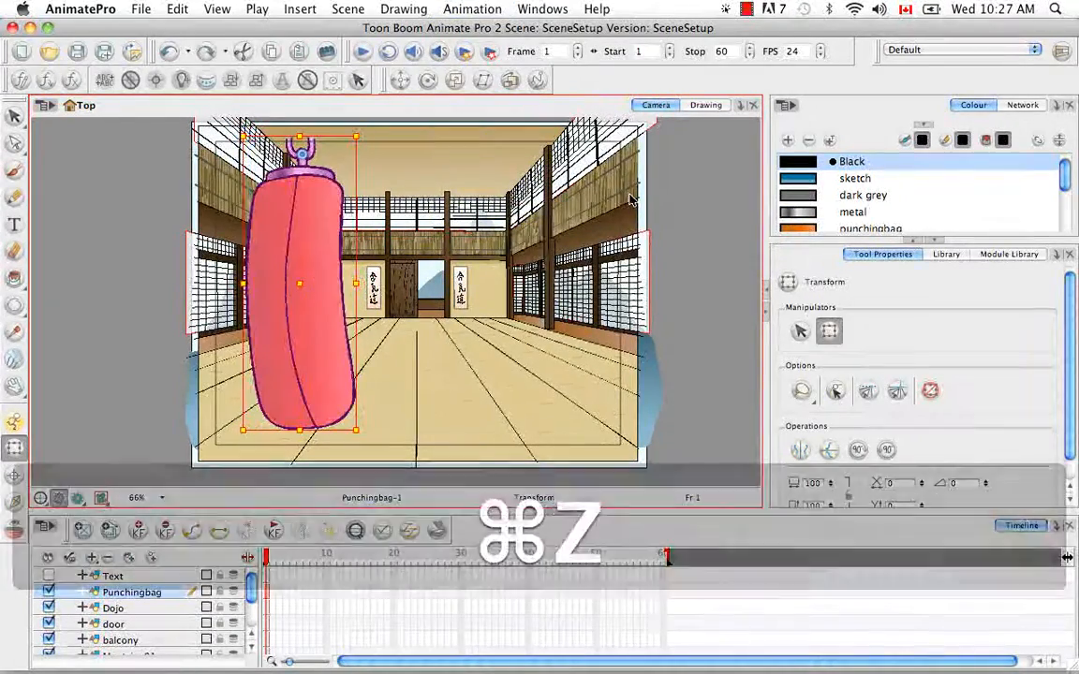
Try Flip Vertical on the punching bag, and undo the flip
left_click(472, 9)
mouse_move(543, 213)
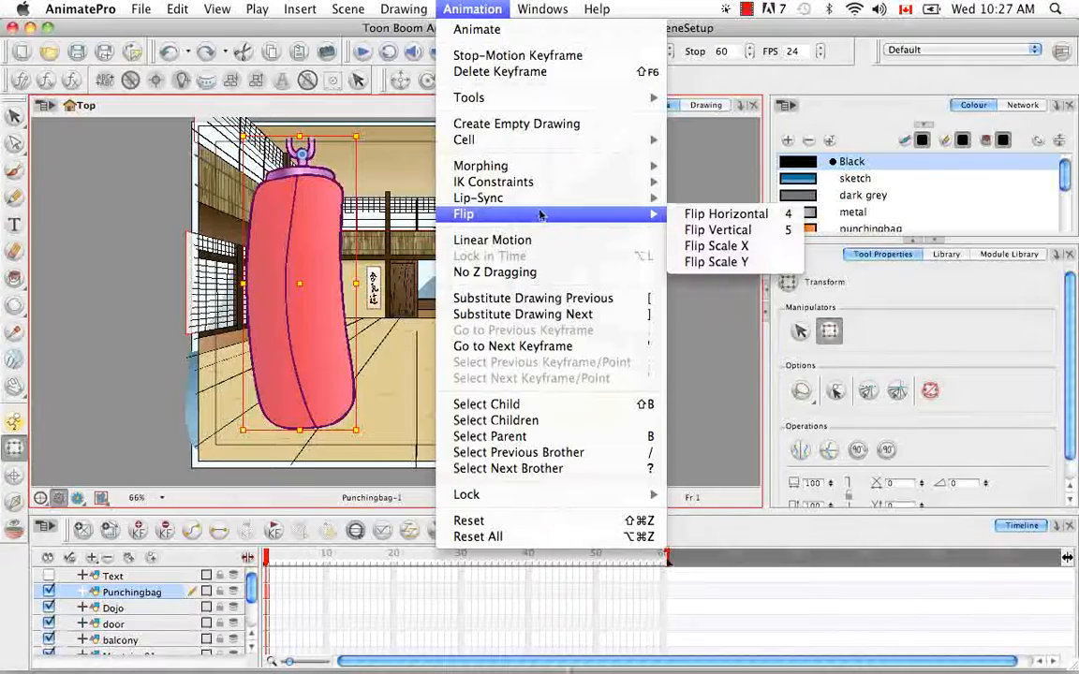
left_click(742, 231)
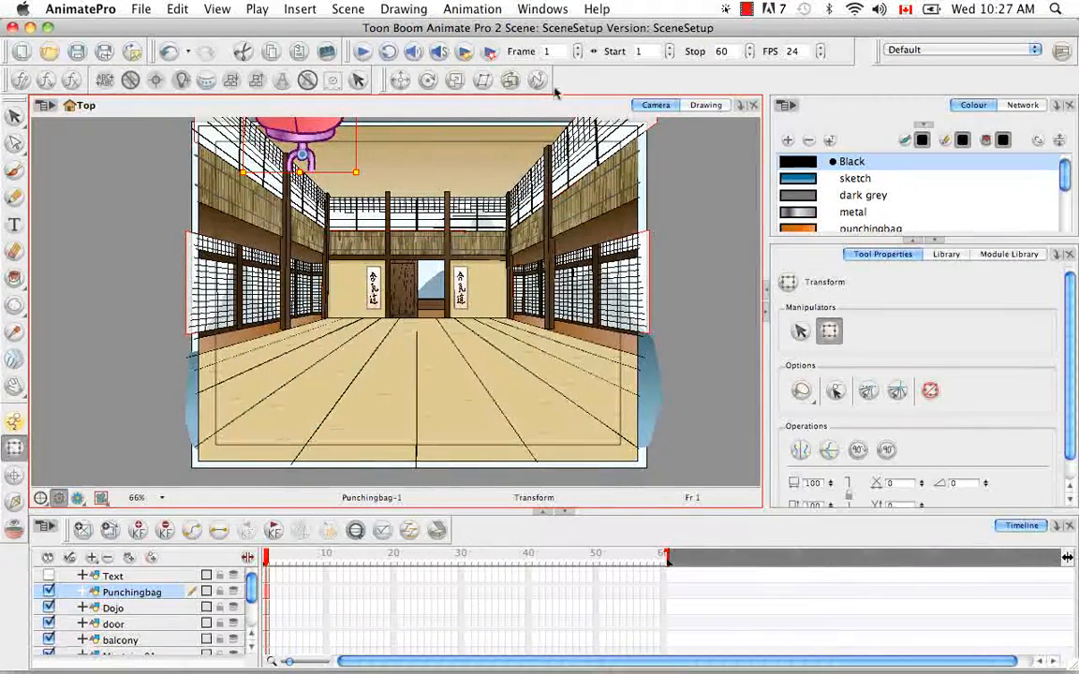
key("super+z")
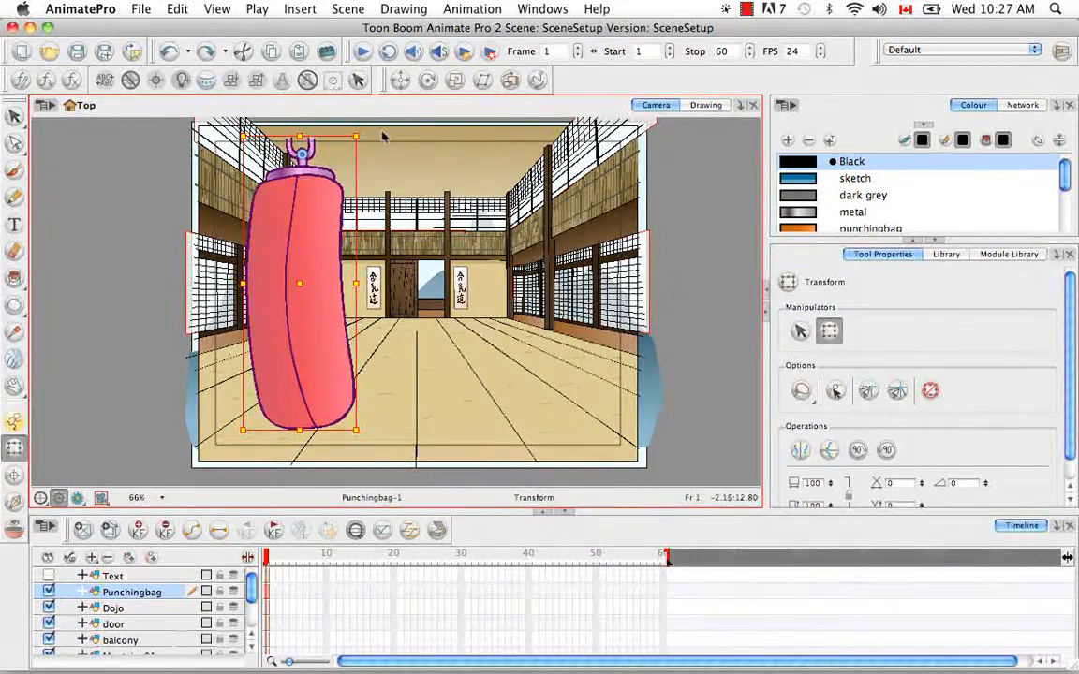
Swing the punching bag up toward the dojo's left wall around its chain pivot with the Rotate tool
left_click(427, 79)
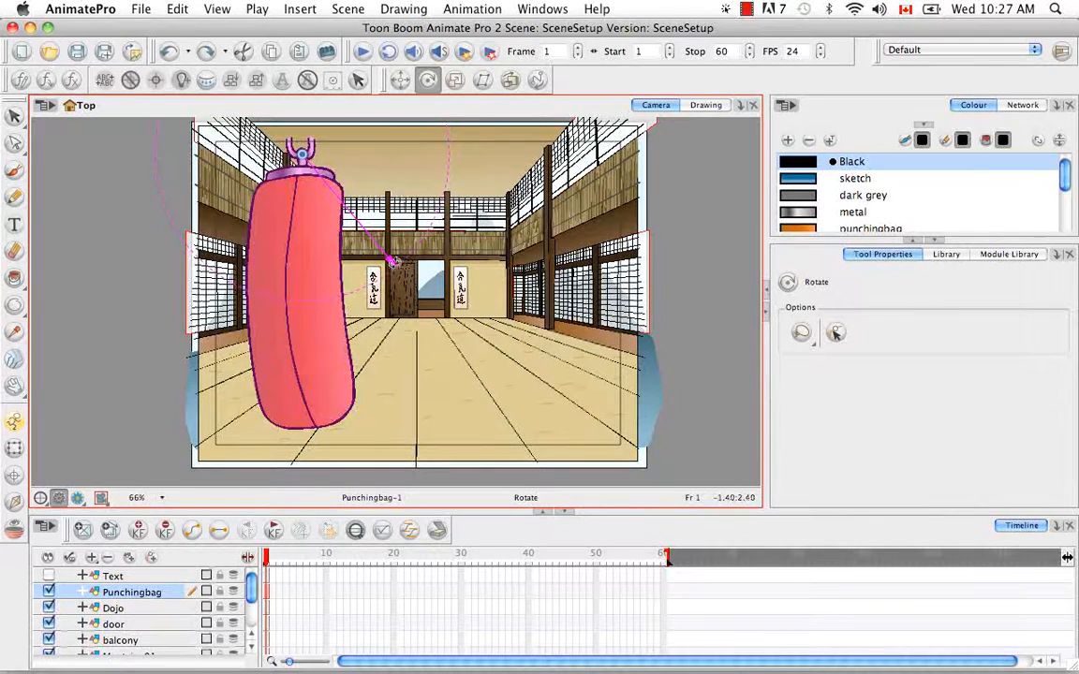
left_click_drag(360, 239, 346, 247)
left_click_drag(348, 292, 281, 300)
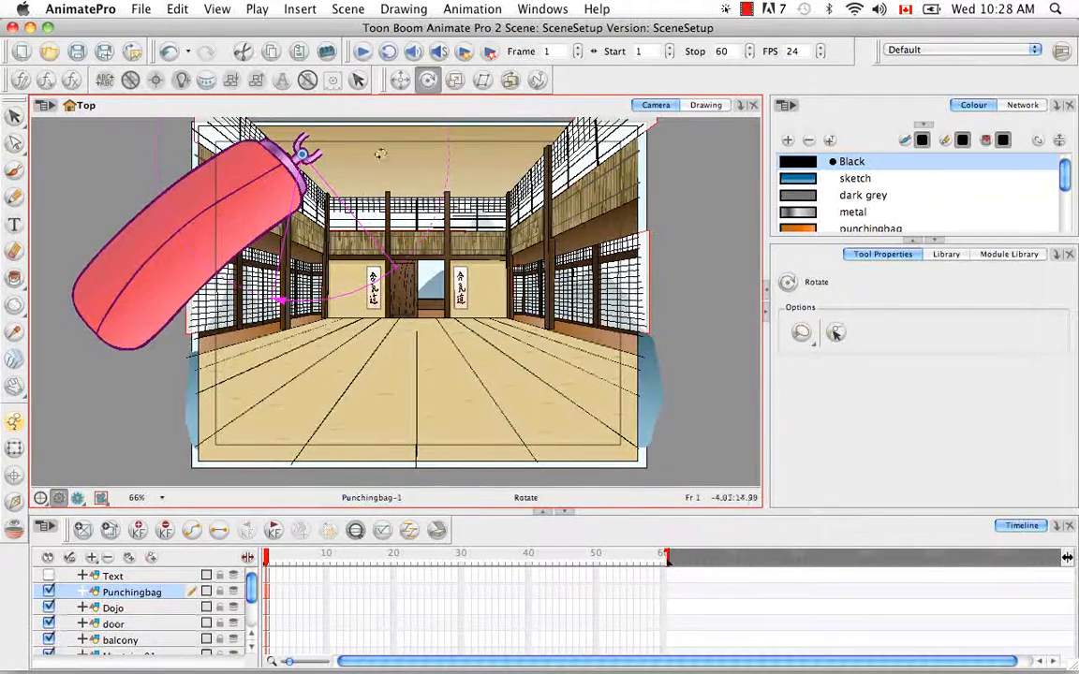
Try Flip Scale X on the rotated punching bag with the Transform tool, and undo the flip
left_click(14, 448)
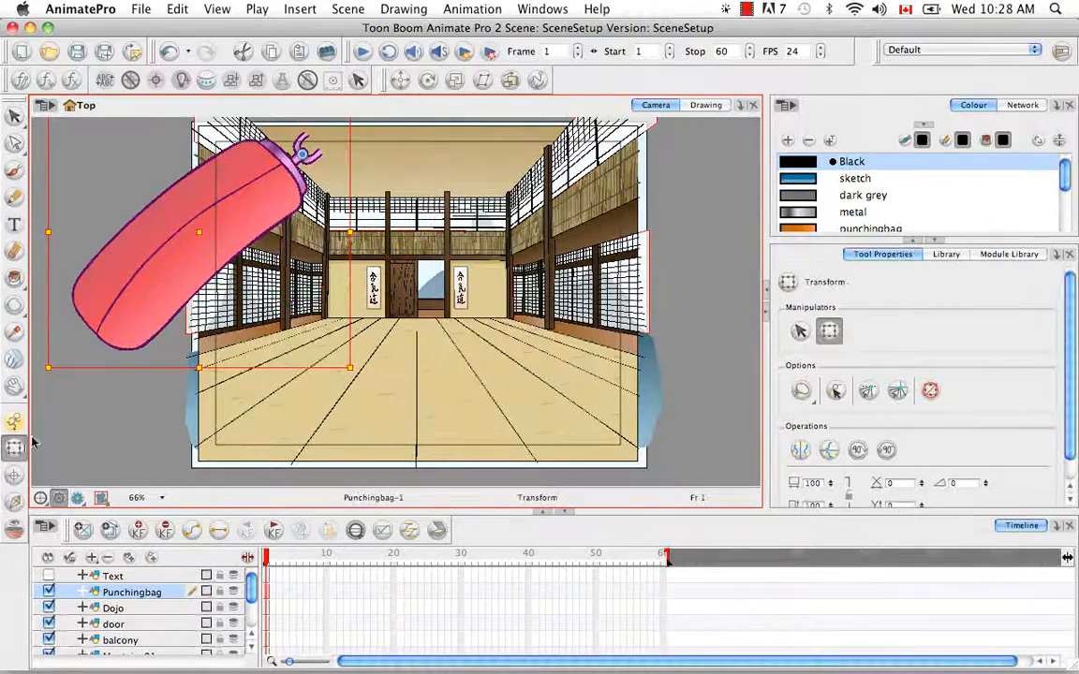
left_click(474, 8)
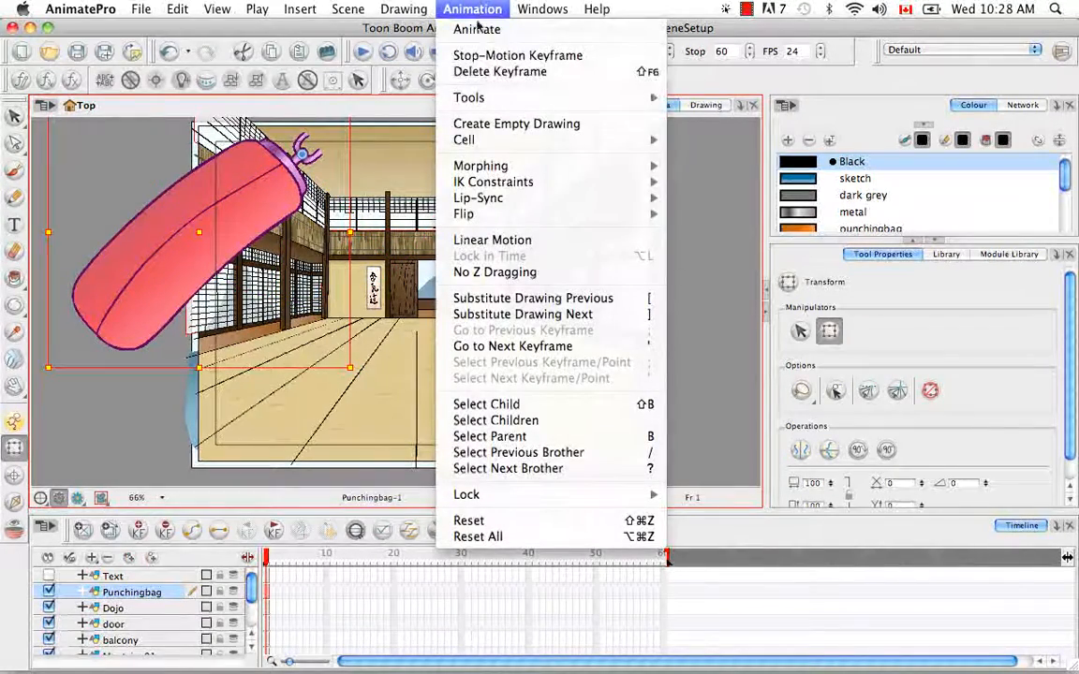
mouse_move(506, 213)
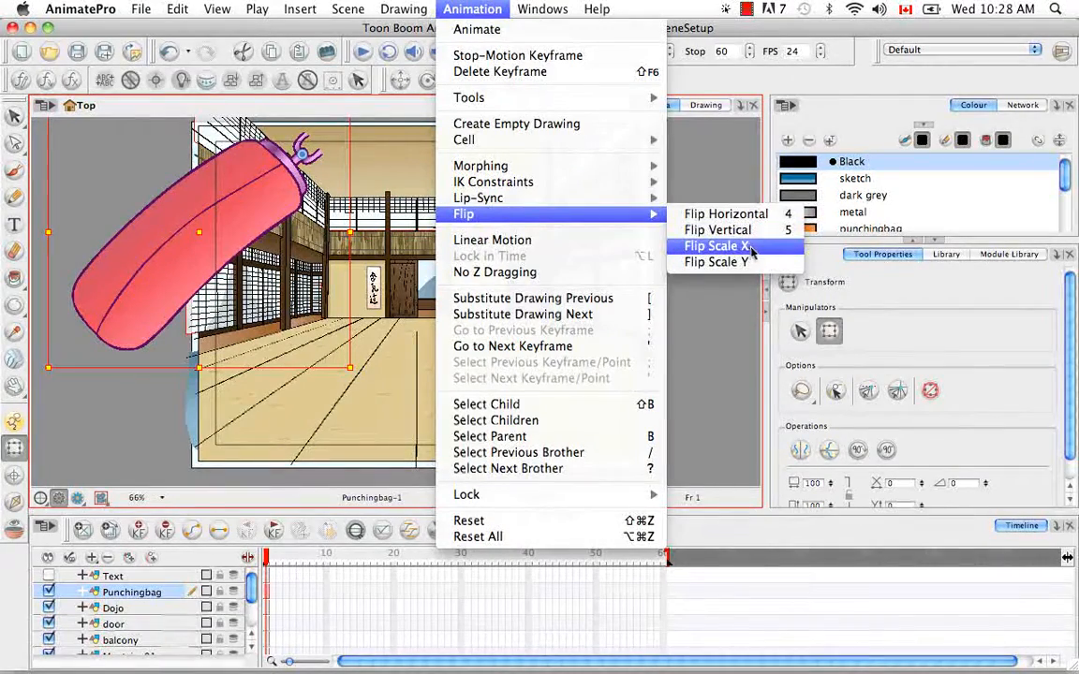
left_click(716, 246)
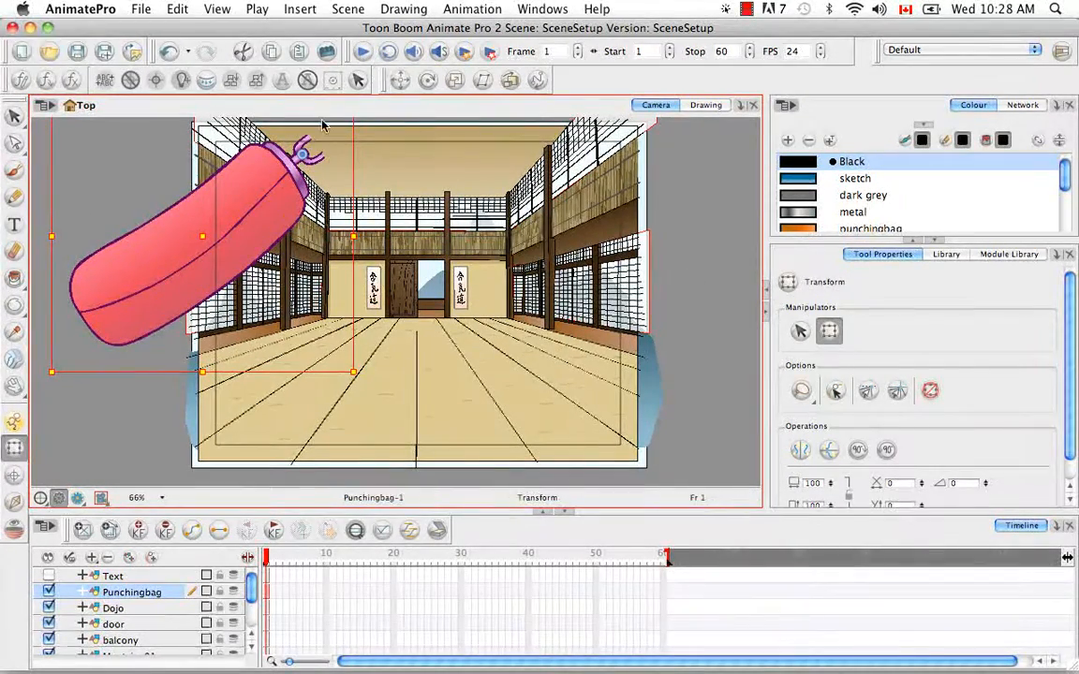
key("super+z")
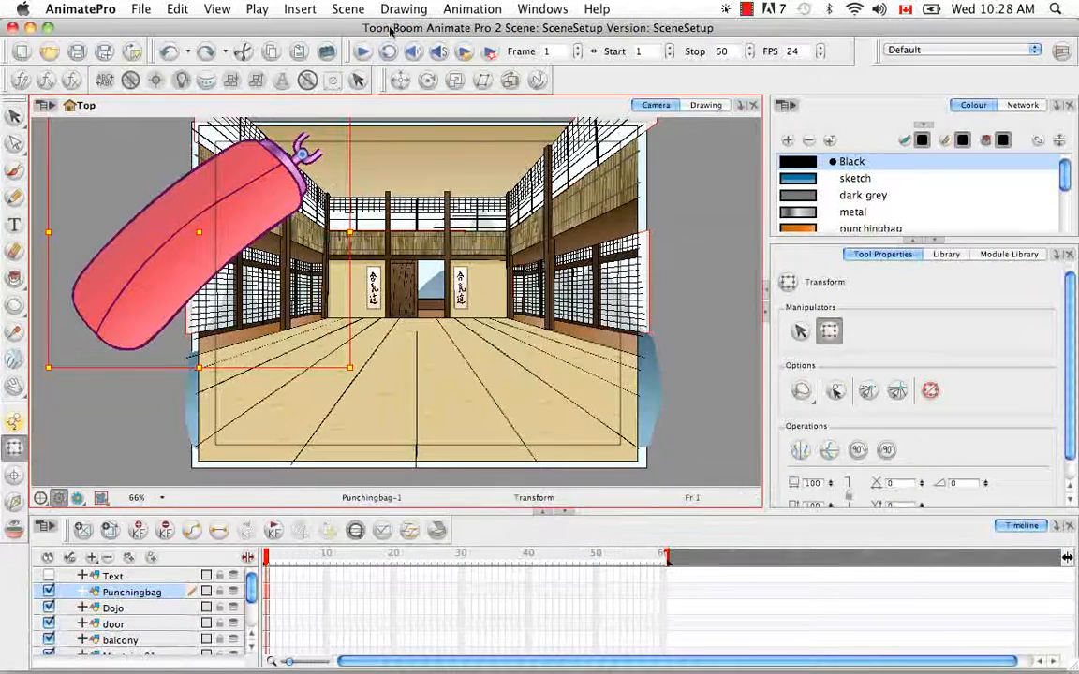
Try Flip Scale Y on the rotated punching bag, and undo both the flip and the rotation
left_click(471, 9)
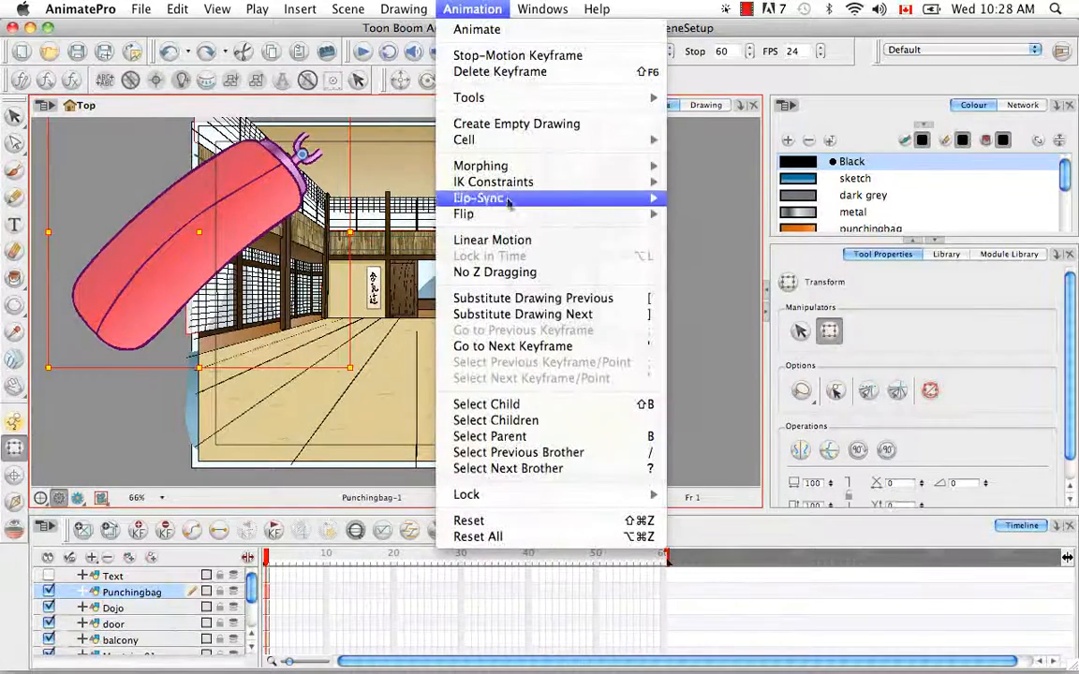
mouse_move(530, 218)
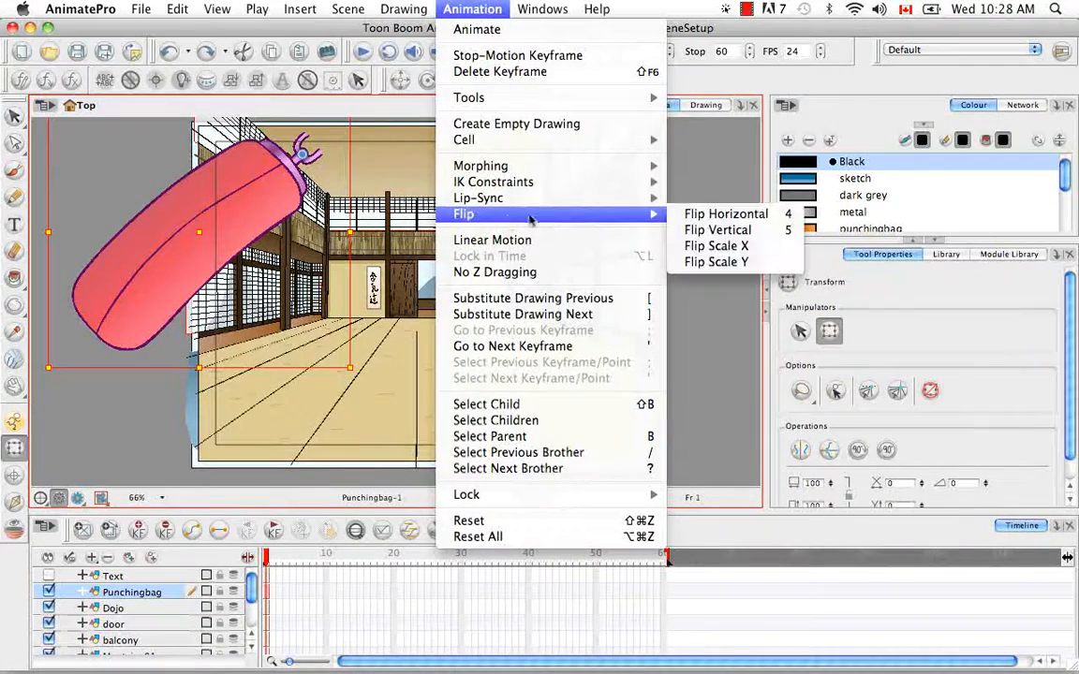
left_click(740, 263)
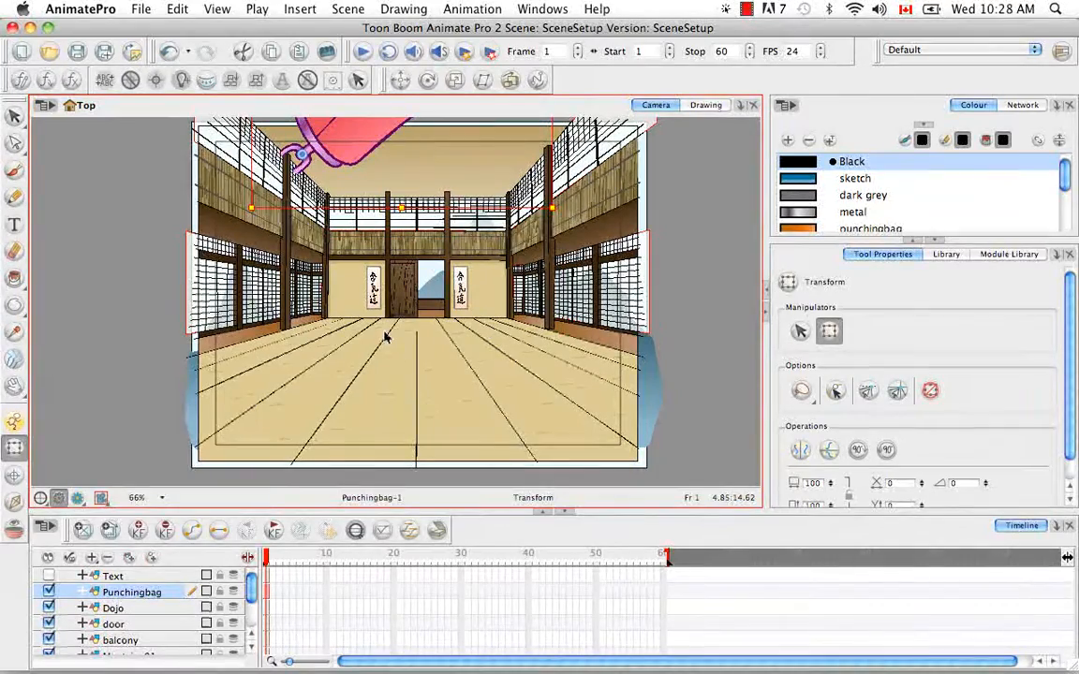
key("super+z")
key("super+z")
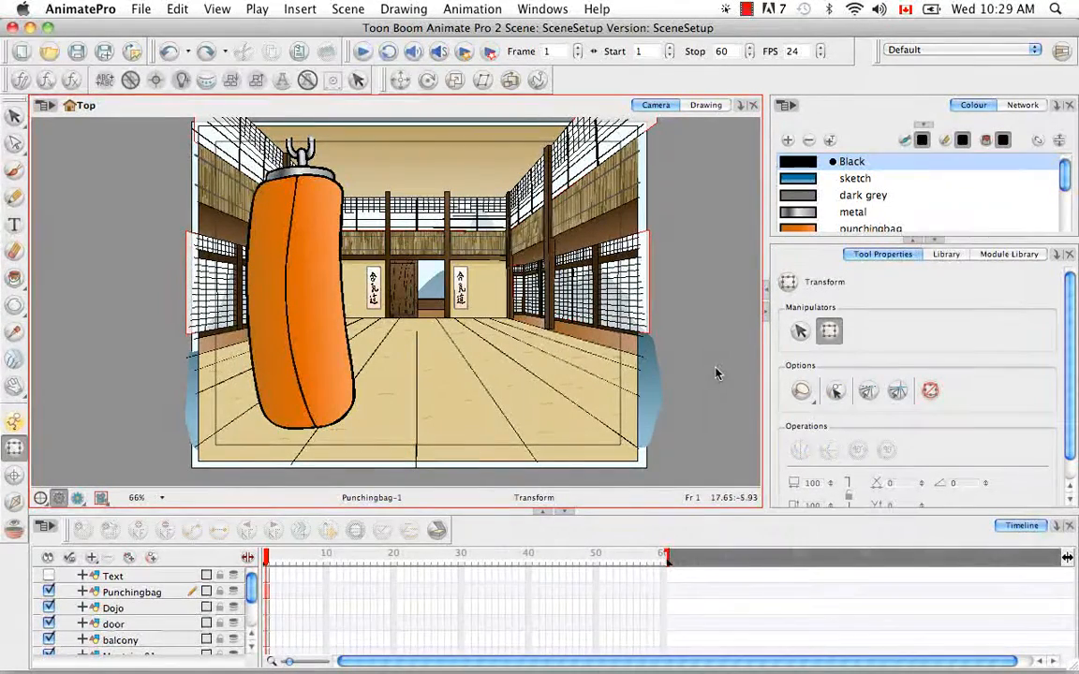
Open the Punchingbag layer's properties and view its position settings as 3D Path before returning them to Separate
left_click(147, 592)
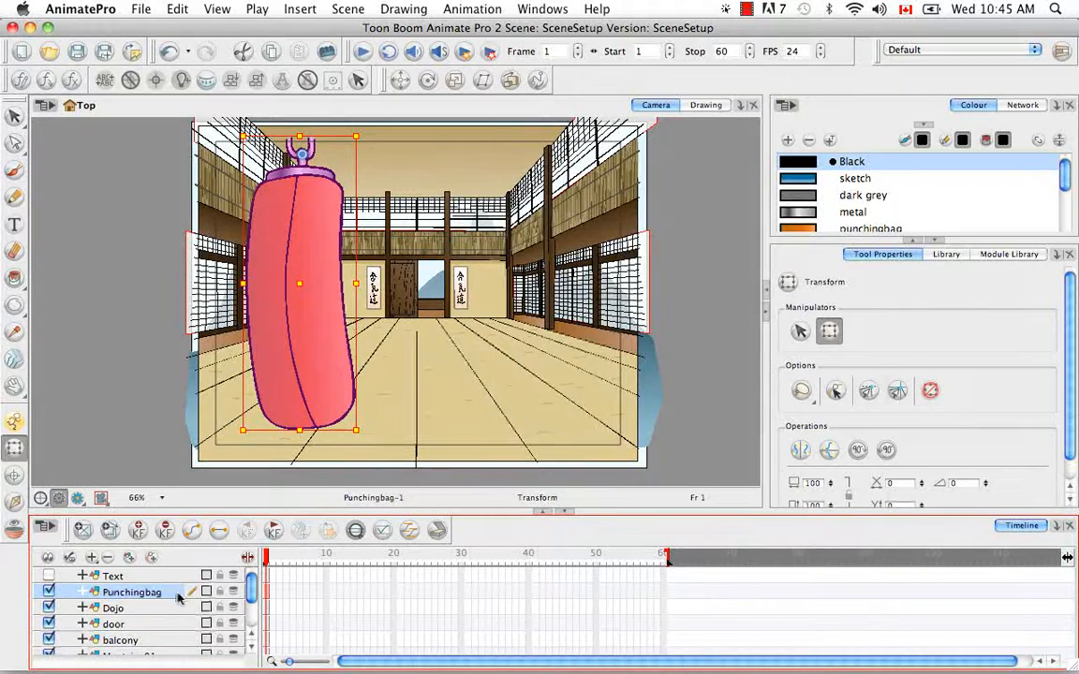
double_click(178, 595)
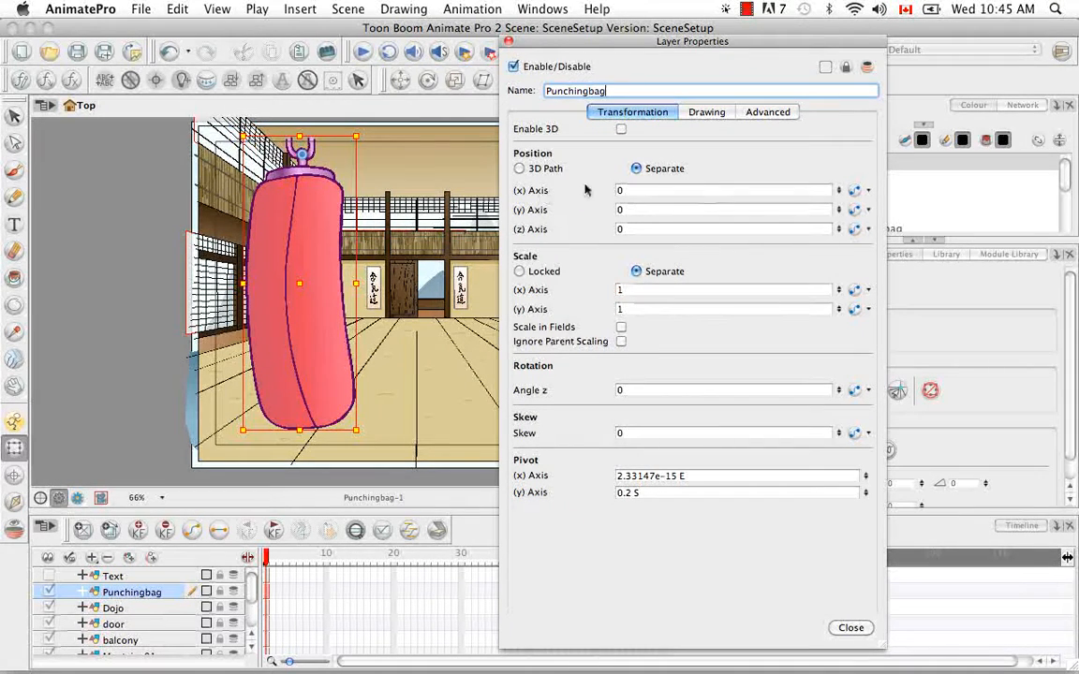
left_click(519, 168)
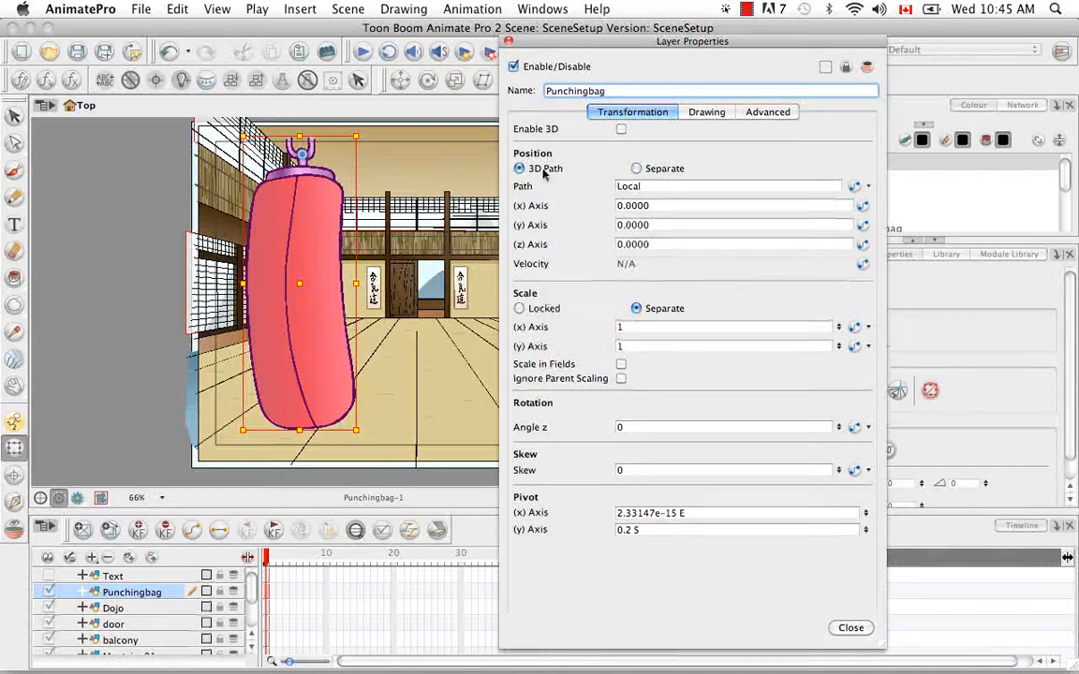
left_click(635, 168)
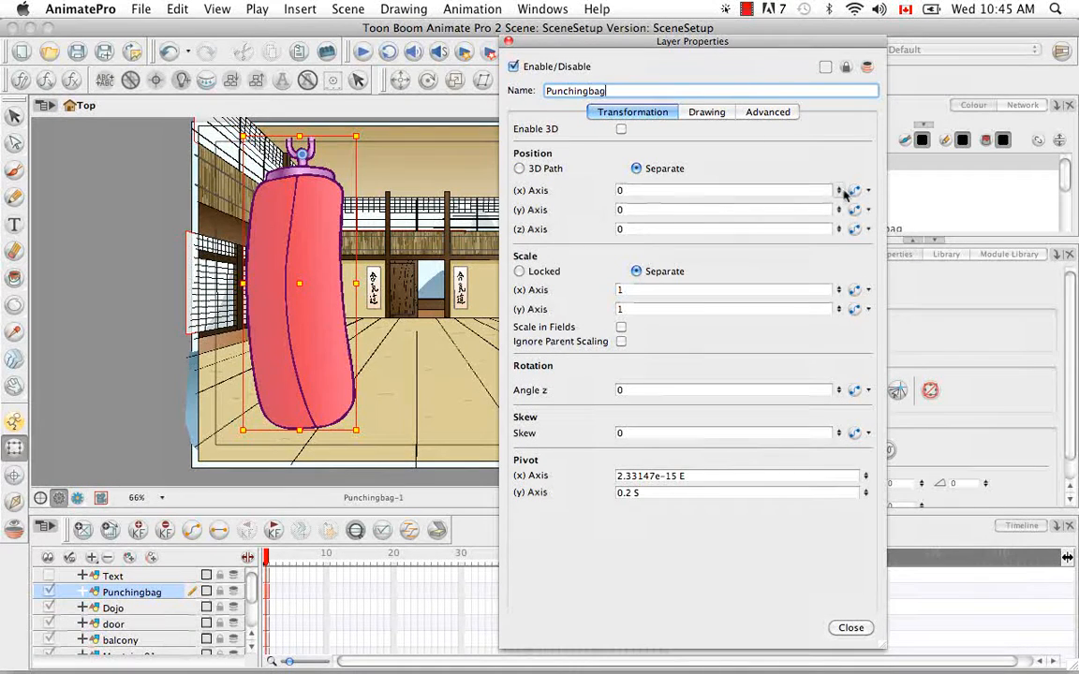
Try offsetting the layer's position to 1.5 E in x and 1.9 N in y, and reset both axes to 0
left_click_drag(842, 151, 840, 141)
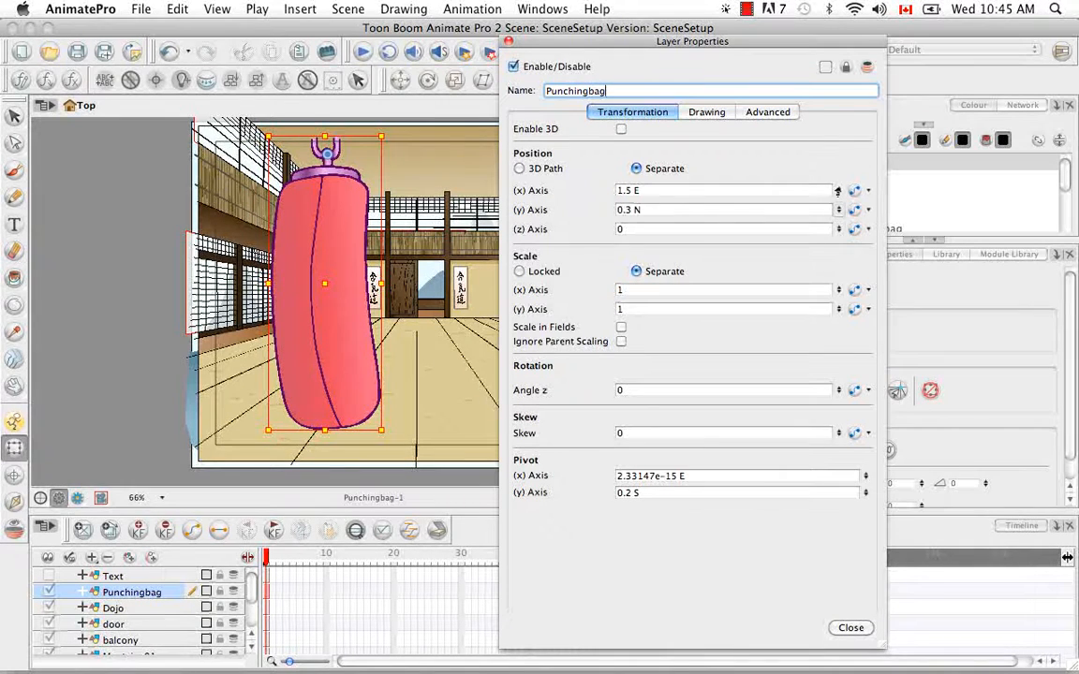
left_click_drag(838, 212, 843, 152)
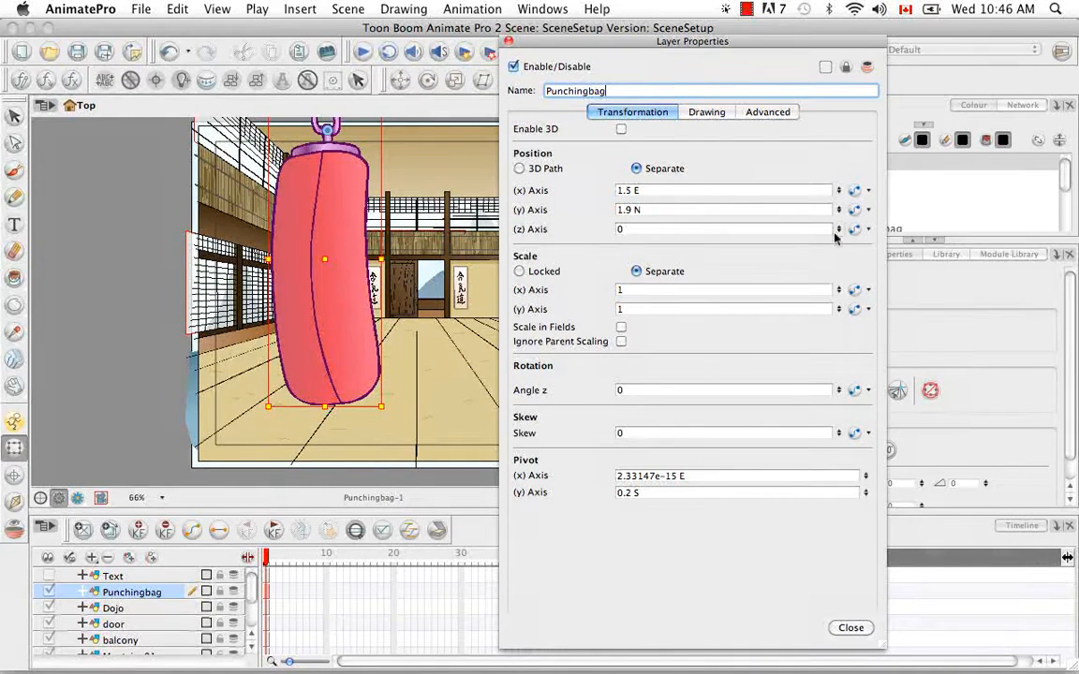
left_click(541, 210)
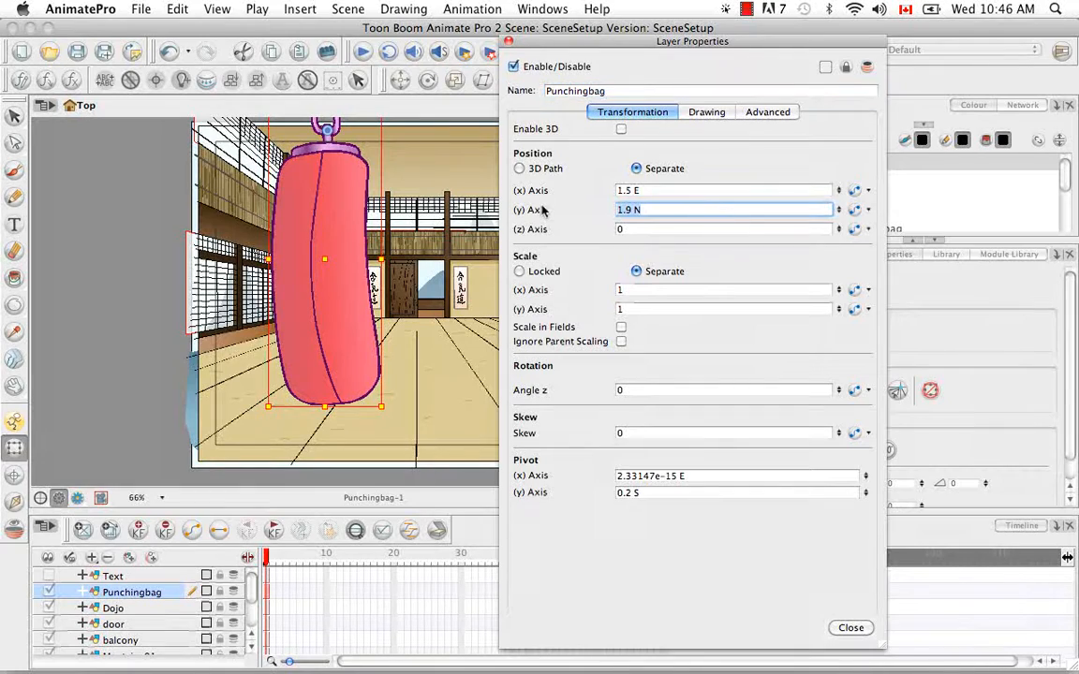
type("0")
left_click_drag(648, 190, 513, 170)
type("0")
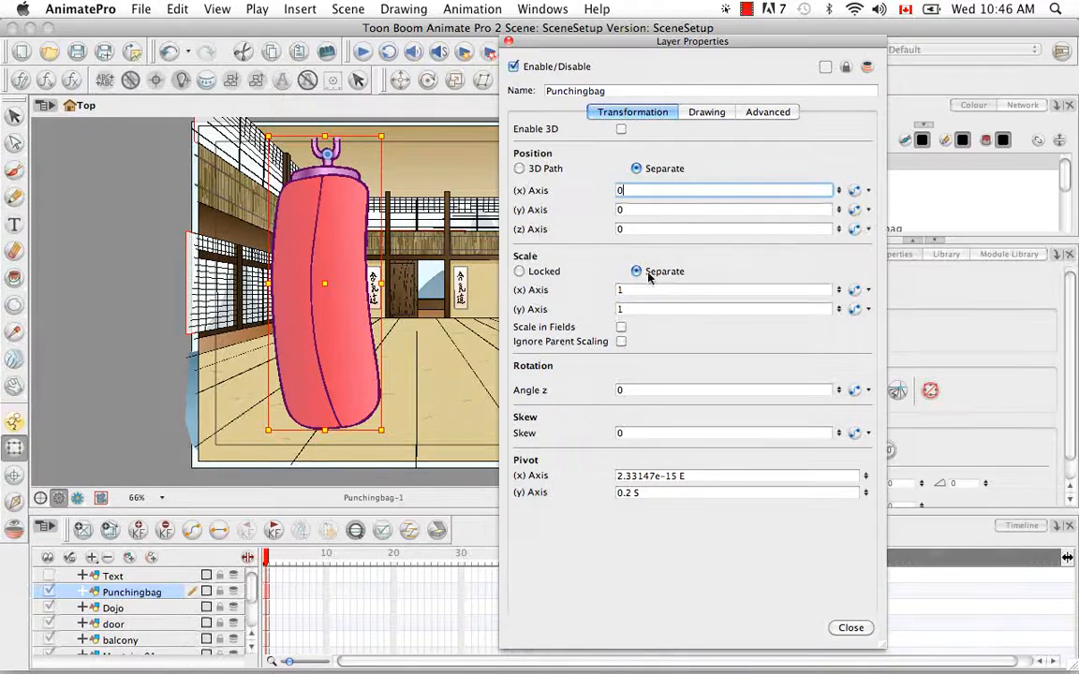
Set the Punchingbag layer's scale mode to Locked
left_click(521, 271)
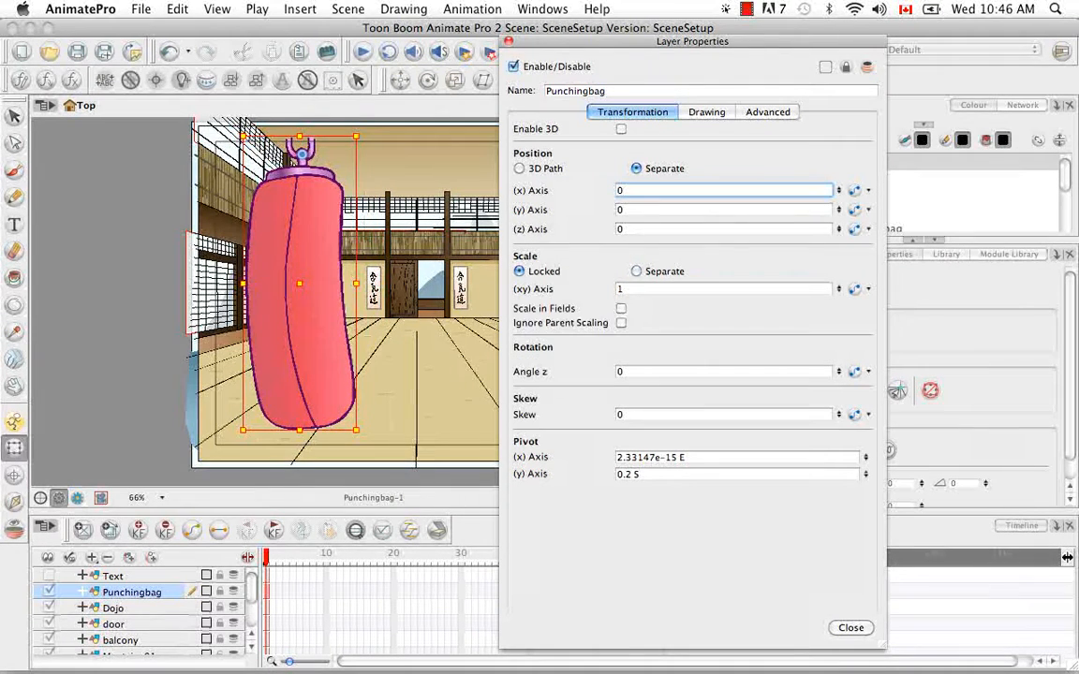
Transform the Punchingbag layer with a locked scale of 2, a z angle of 23 and a skew of 15
left_click_drag(633, 290, 539, 256)
type("2")
key("Return")
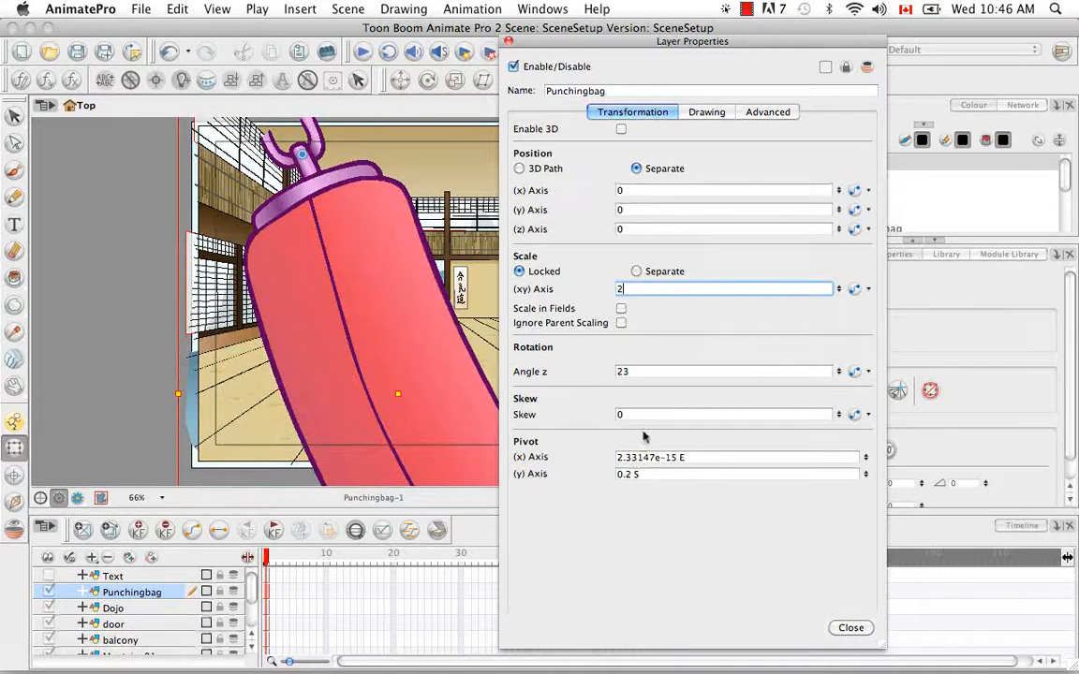
left_click_drag(840, 416, 845, 372)
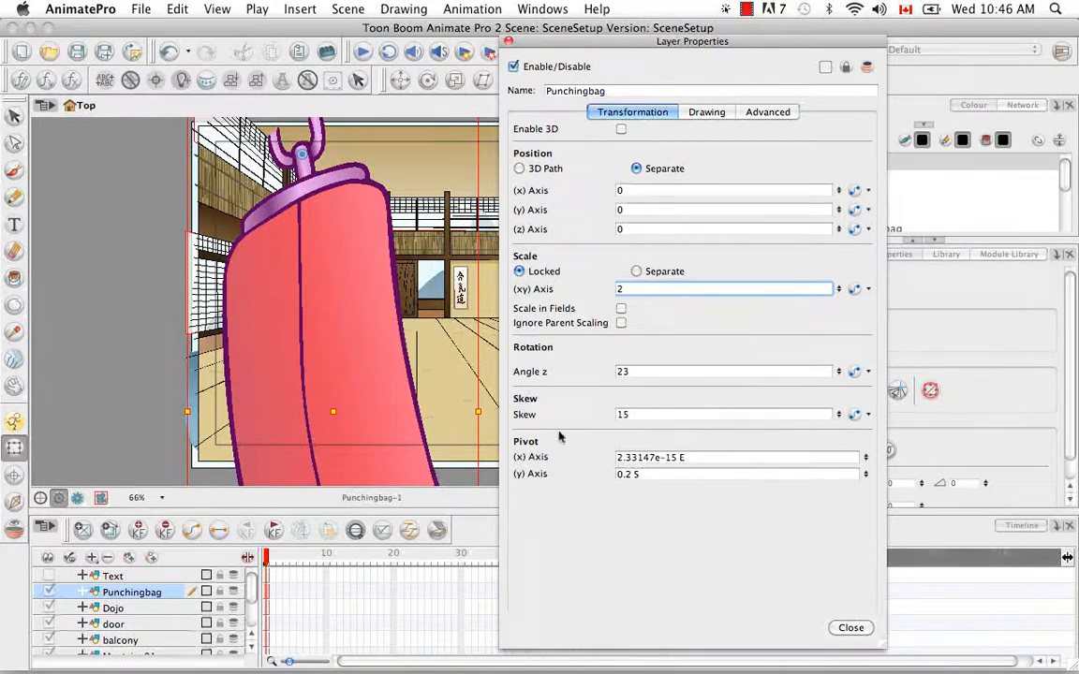
Set the layer's pivot to 0.6 E in x and 0.9 N in y, and view its Drawing and Advanced properties
mouse_move(865, 457)
left_mouse_down()
mouse_move(864, 440)
mouse_move(856, 443)
left_mouse_up()
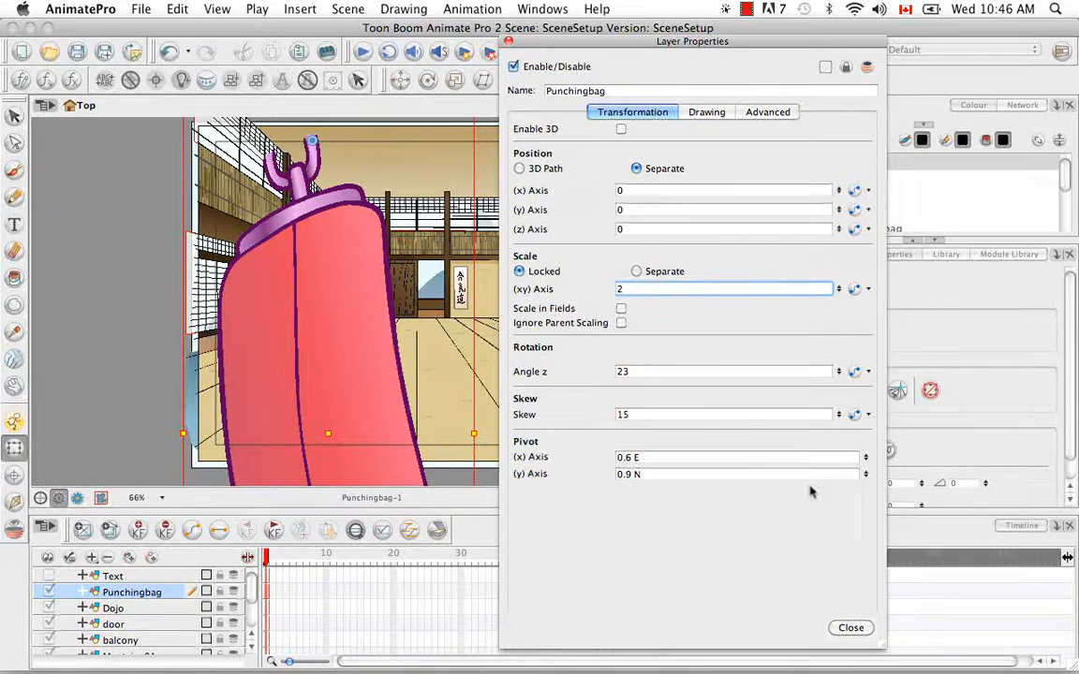
left_click(705, 112)
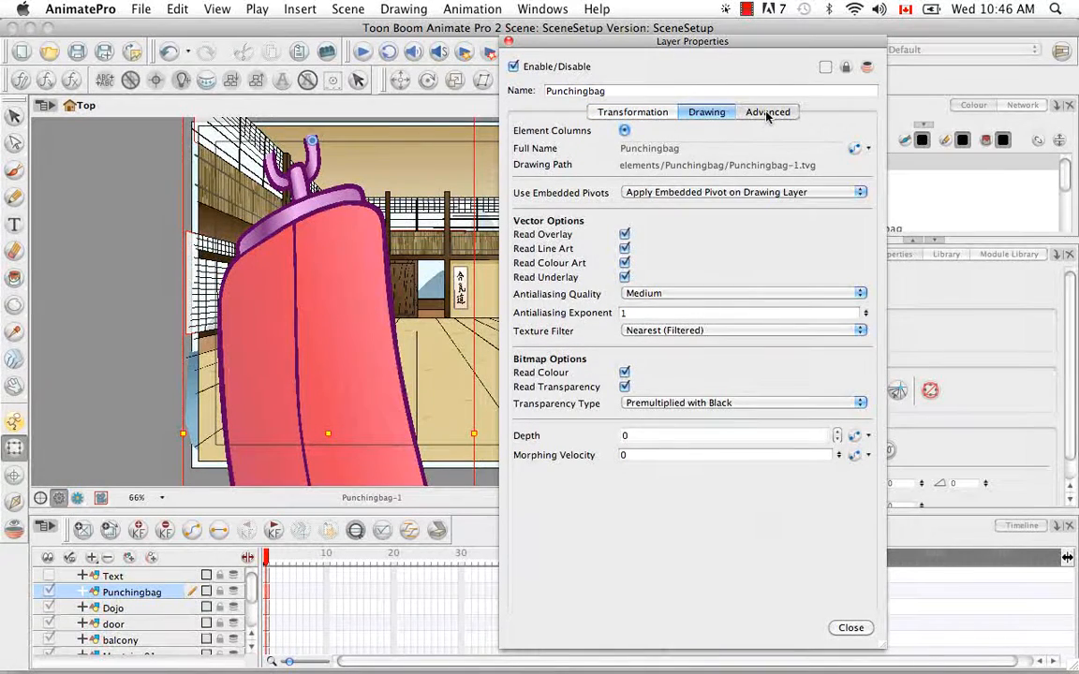
left_click(766, 113)
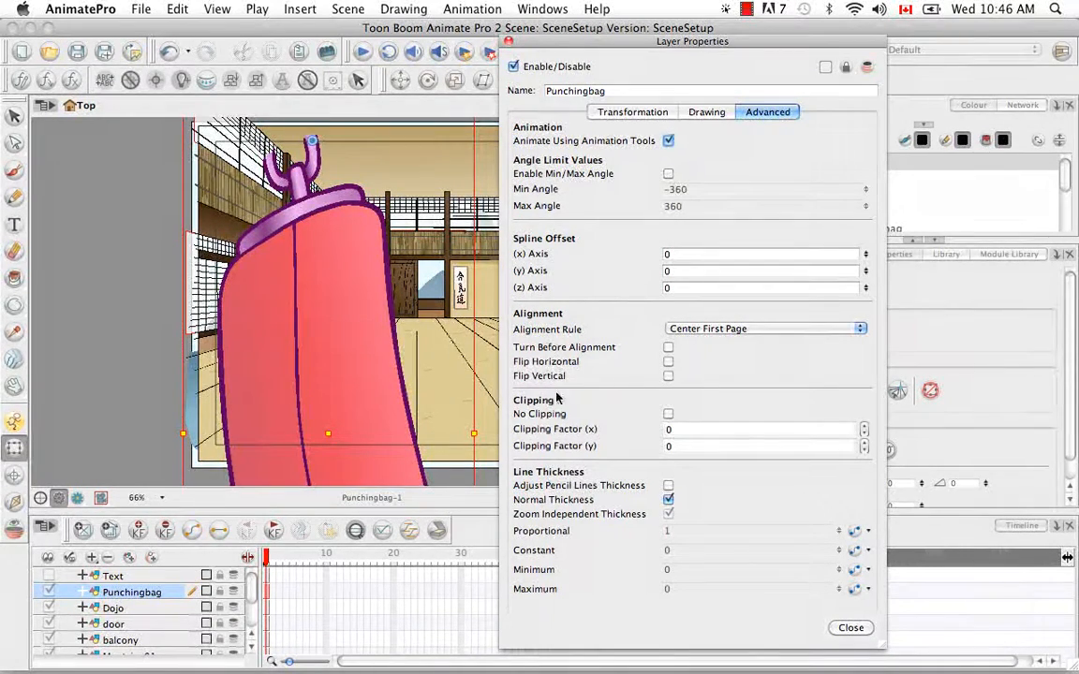
Try the Flip Horizontal and Flip Vertical alignment options on the punching bag, switching each one off again
left_click(668, 362)
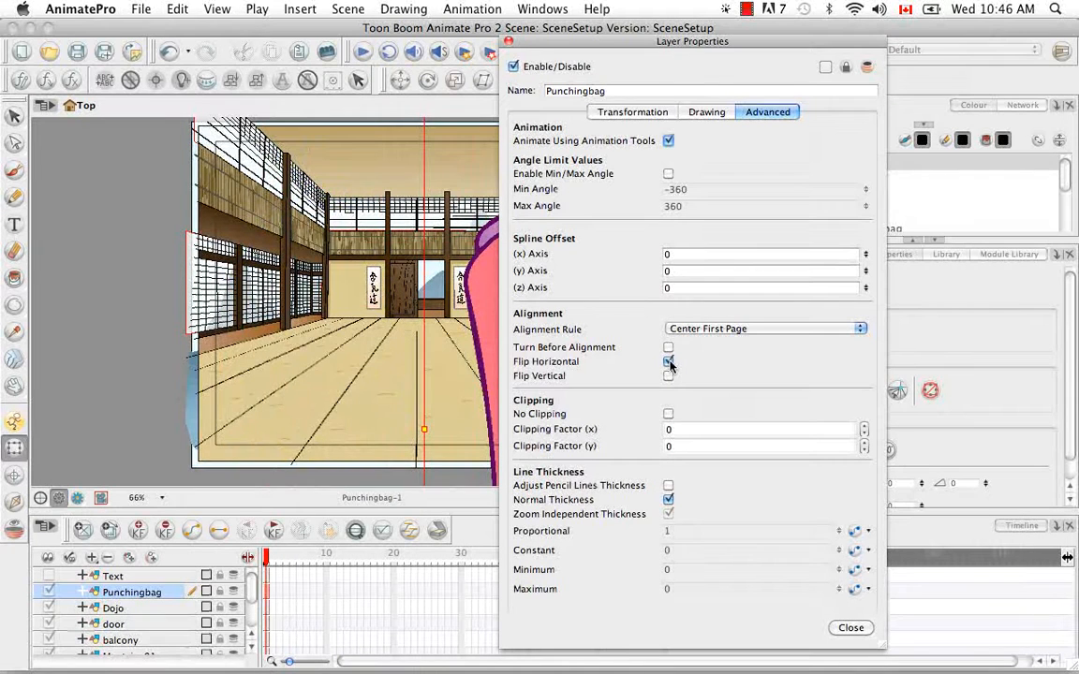
left_click(668, 363)
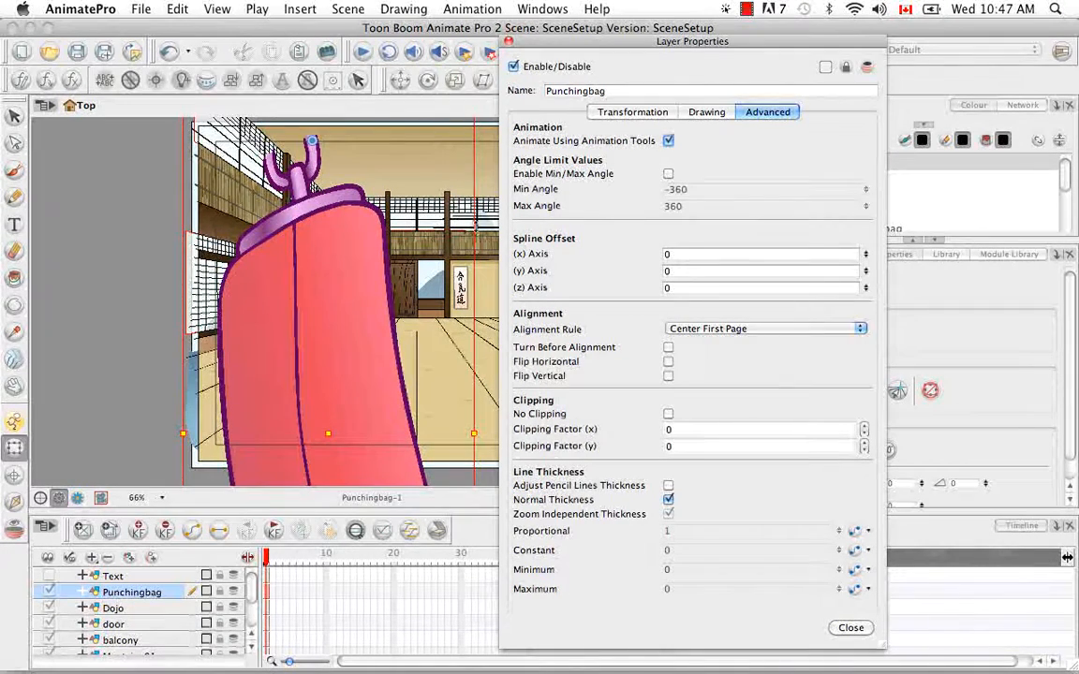
left_click(668, 362)
left_click(668, 375)
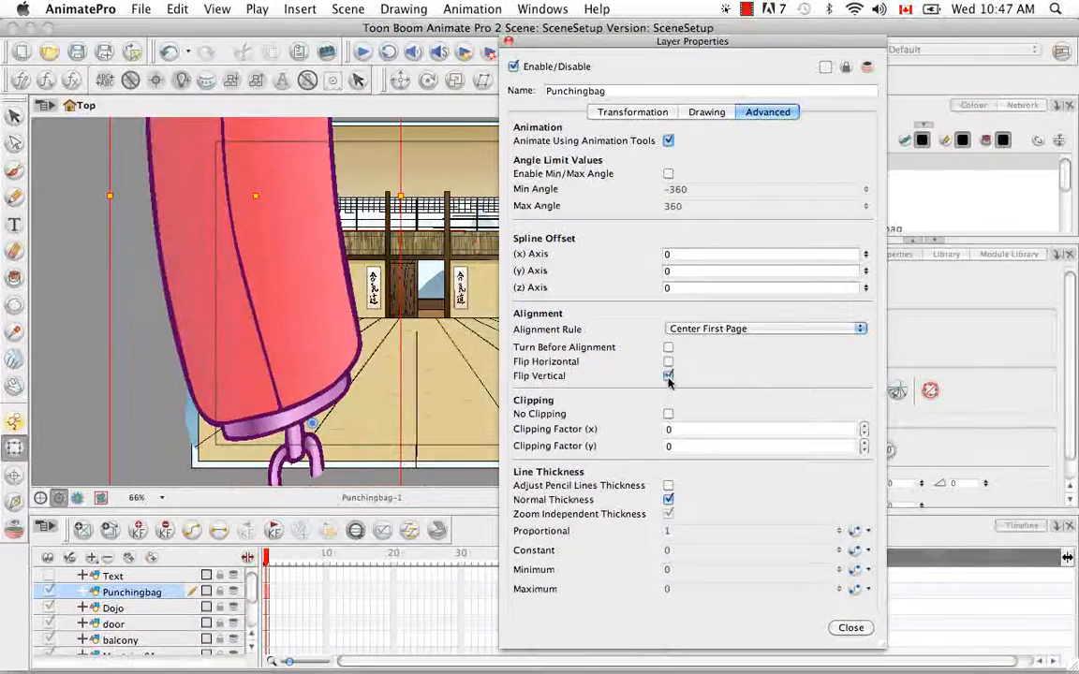
left_click(668, 375)
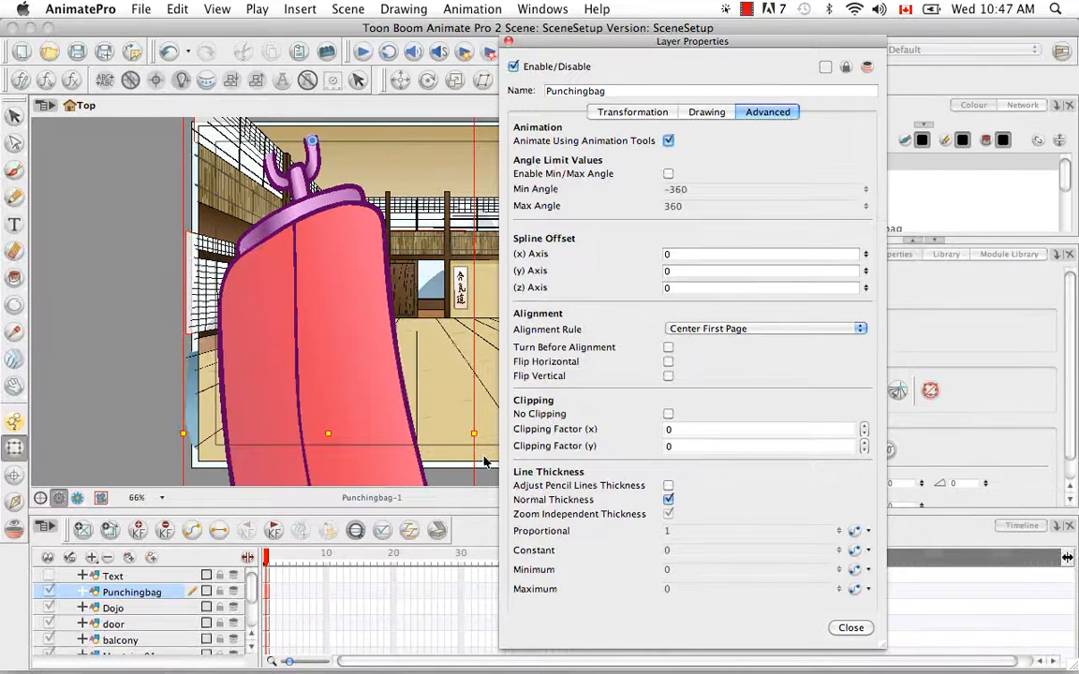
Close the layer properties, reset all of the punching bag's transformations, and deselect it
left_click(849, 628)
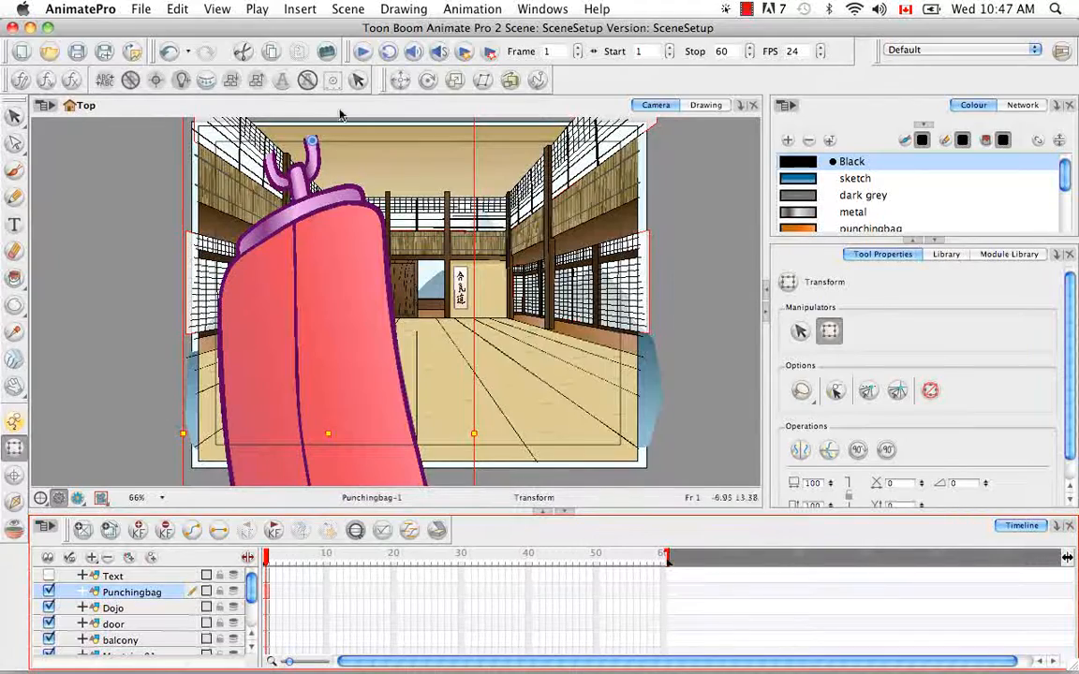
left_click(471, 9)
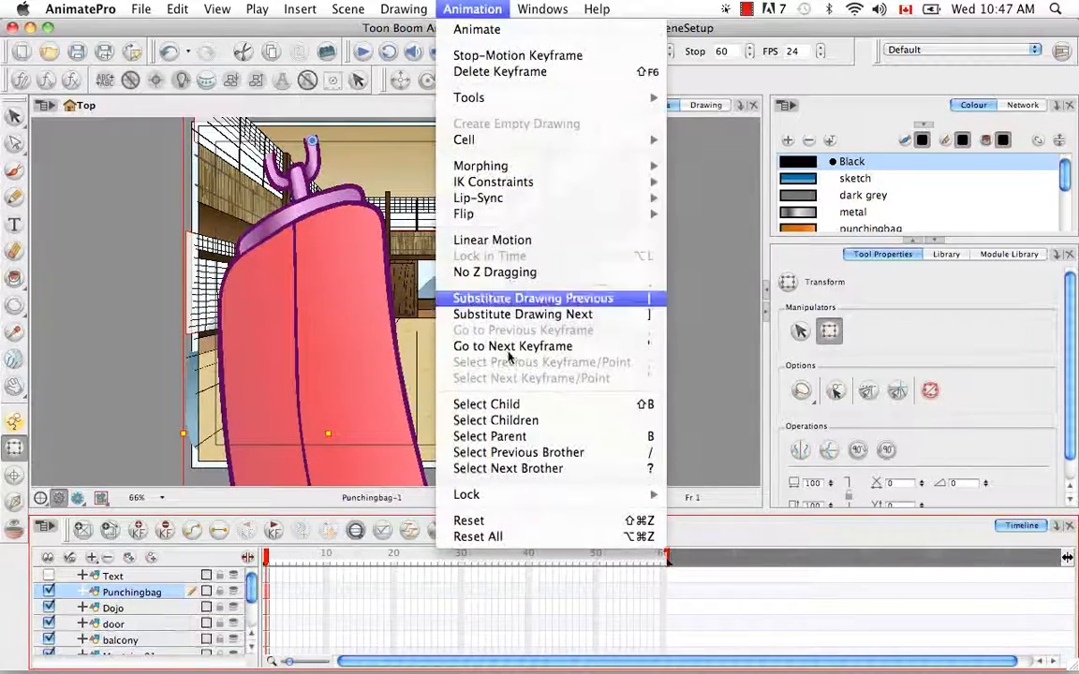
left_click(479, 537)
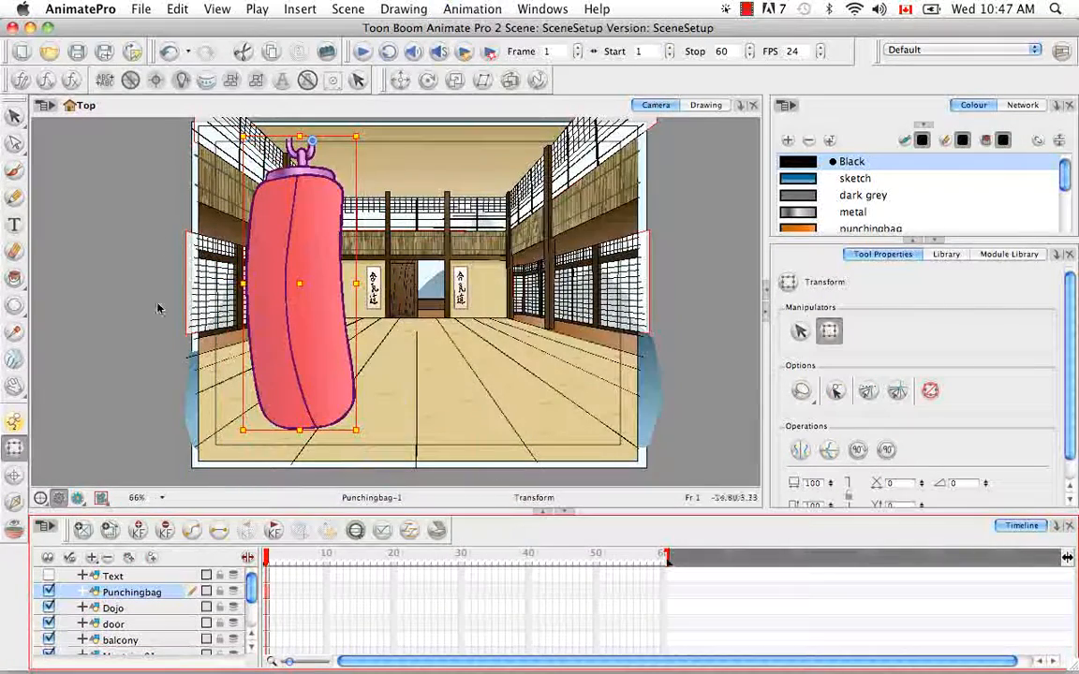
left_click(699, 284)
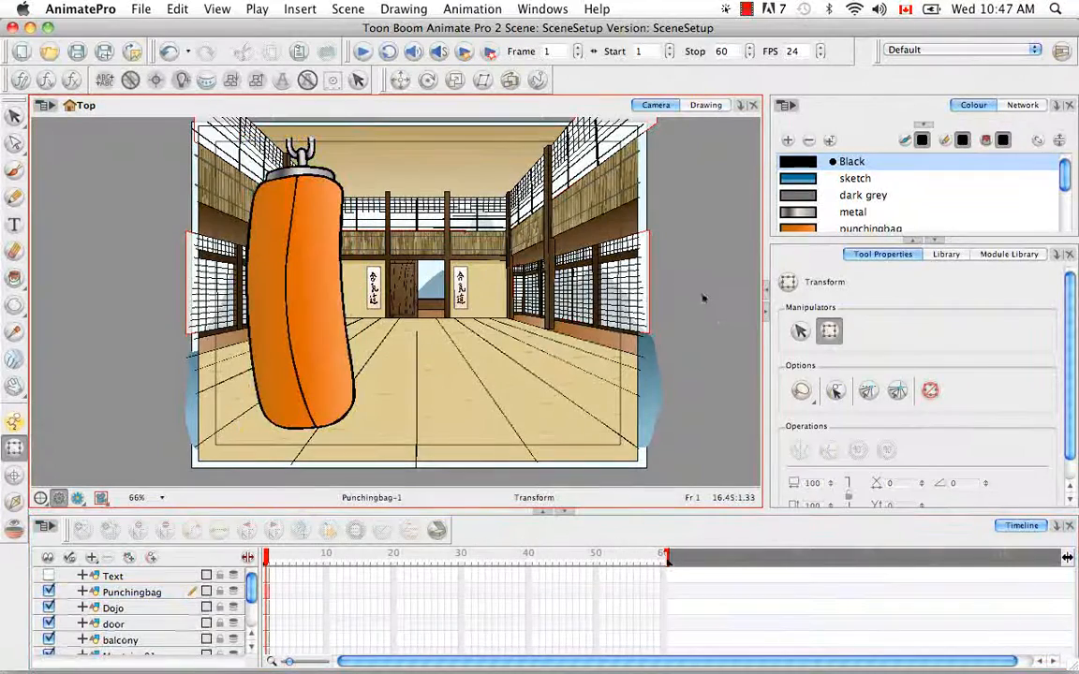